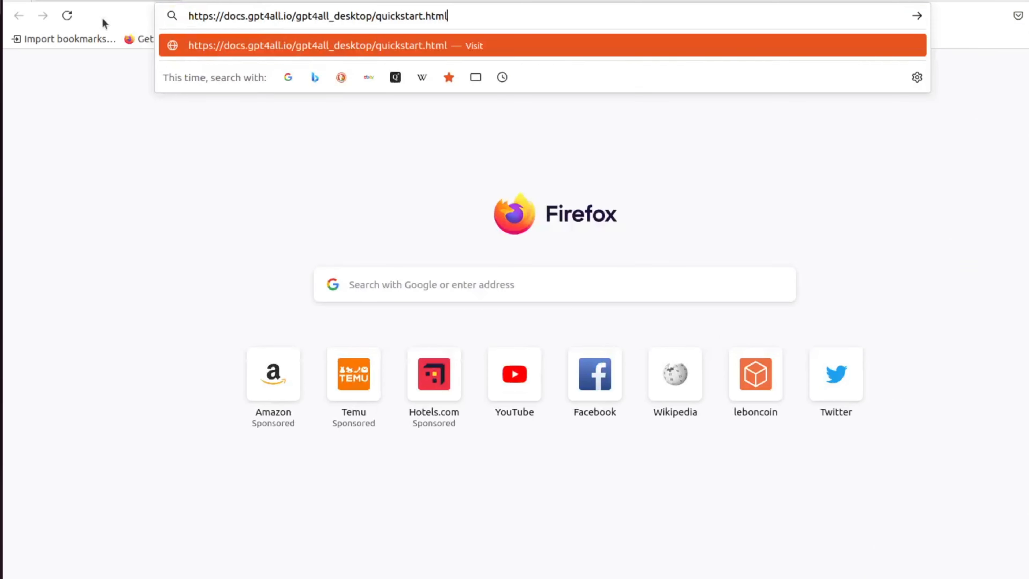
Step: Open the GPT4All desktop quickstart documentation page and download the Linux installer
{"action": "key", "text": "Return"}
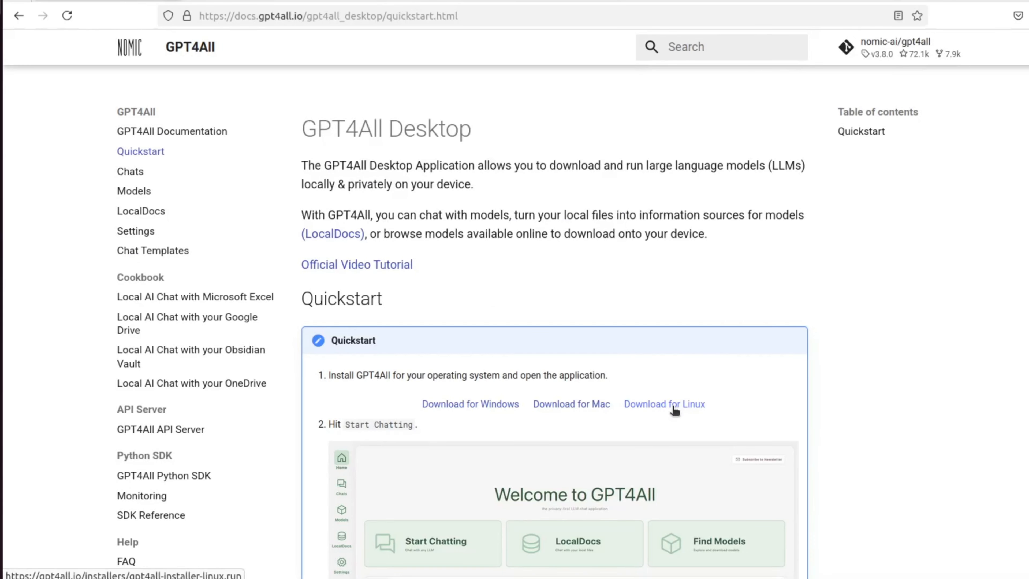
{"action": "scroll", "coordinate": [681, 347], "scroll_direction": "down", "scroll_amount": 2}
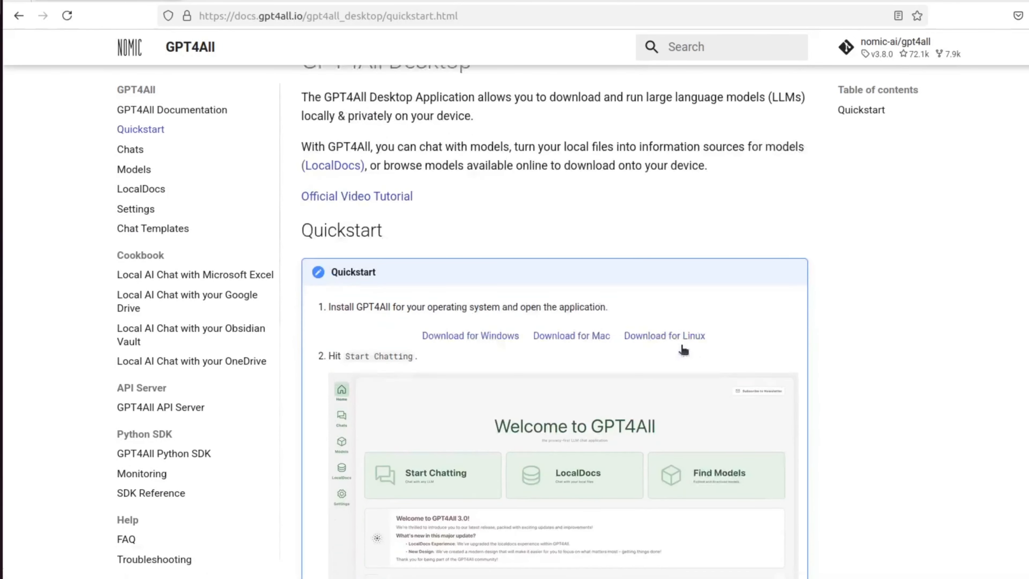
{"action": "left_click", "coordinate": [673, 330]}
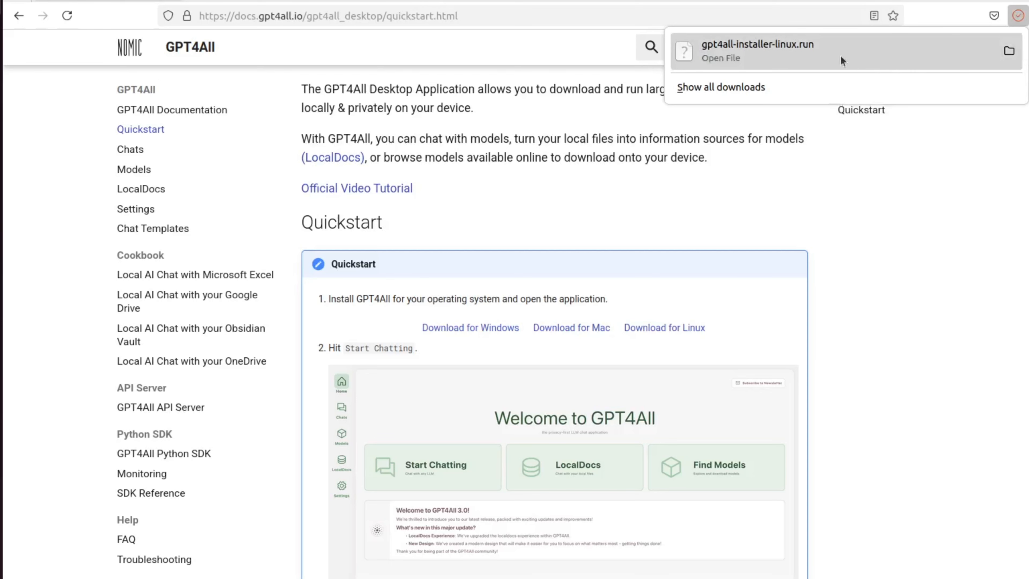
{"action": "left_click", "coordinate": [802, 51]}
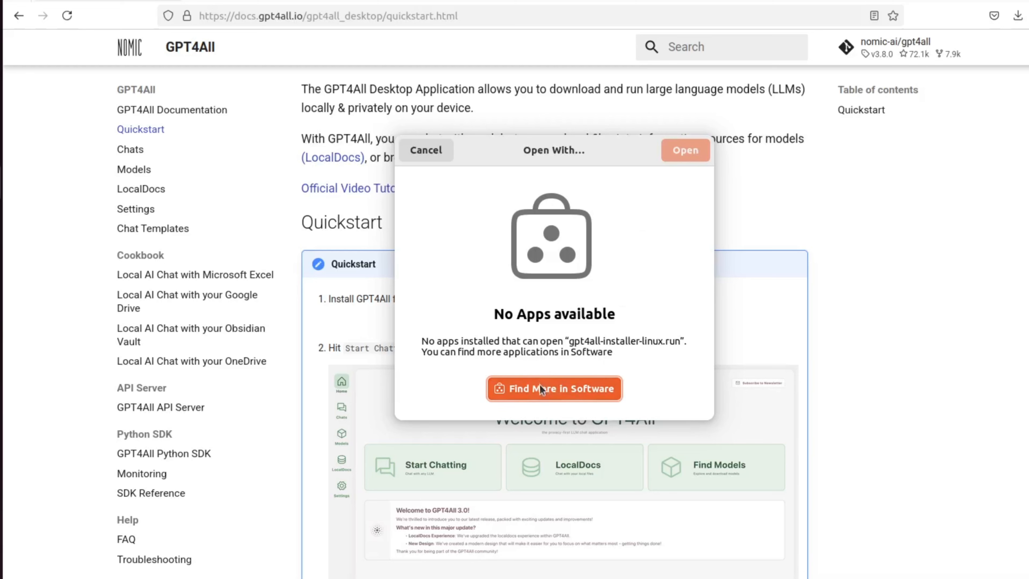
{"action": "left_click", "coordinate": [566, 396]}
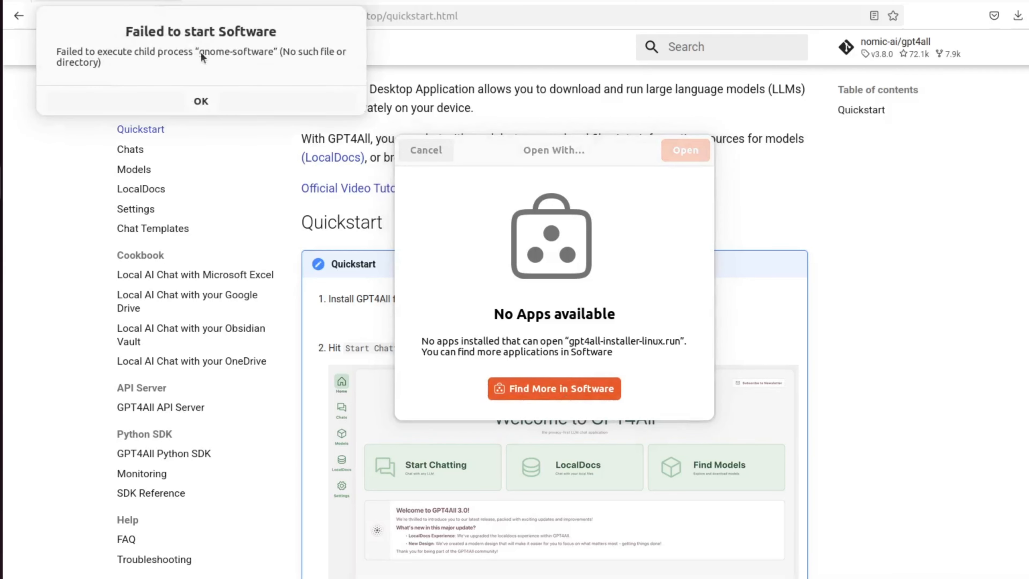
{"action": "left_click", "coordinate": [201, 100]}
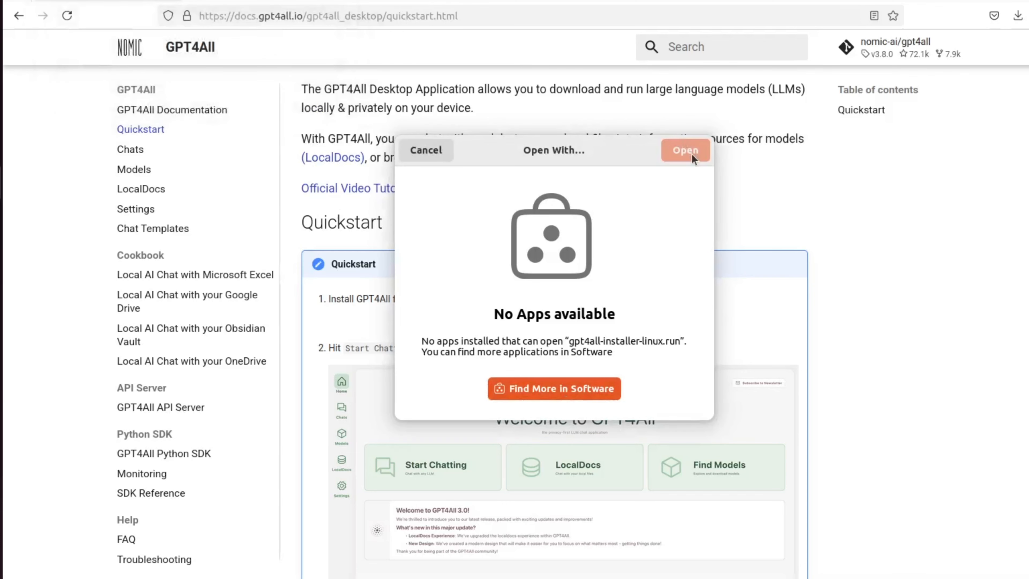
{"action": "left_click", "coordinate": [445, 152]}
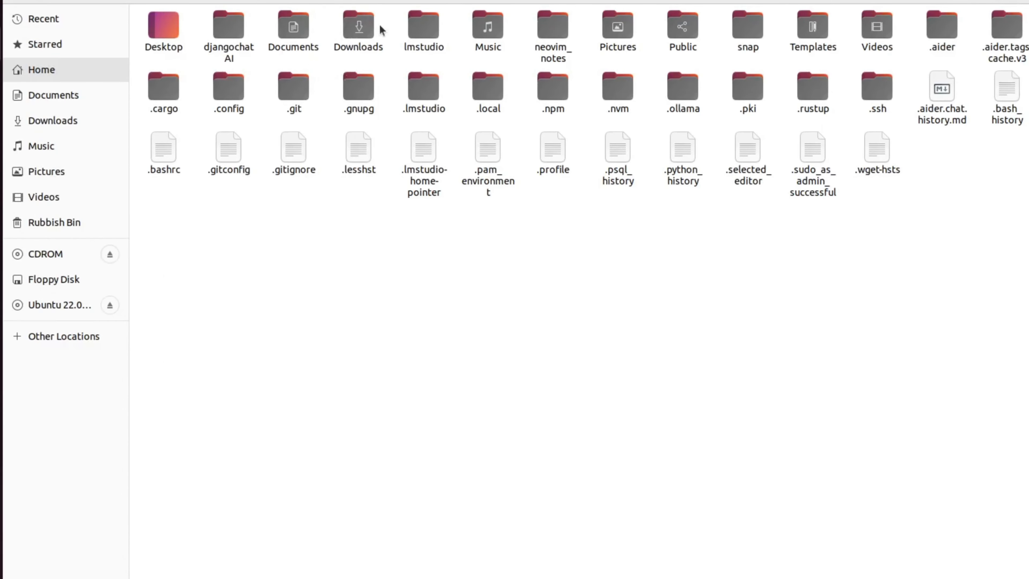
Step: Open the Downloads folder and try to run gpt4all-installer-linux.run
{"action": "double_click", "coordinate": [358, 30]}
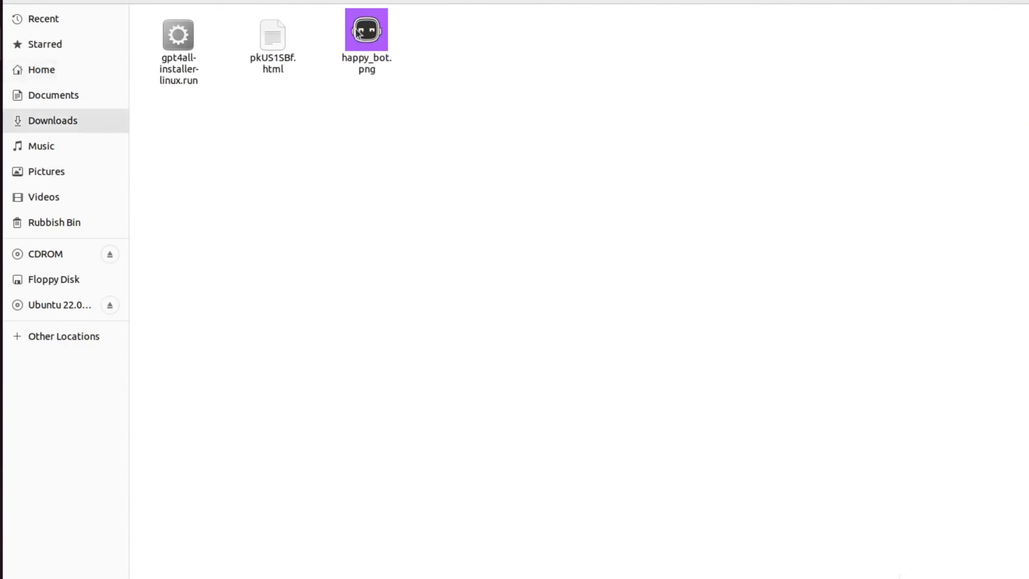
{"action": "double_click", "coordinate": [174, 39]}
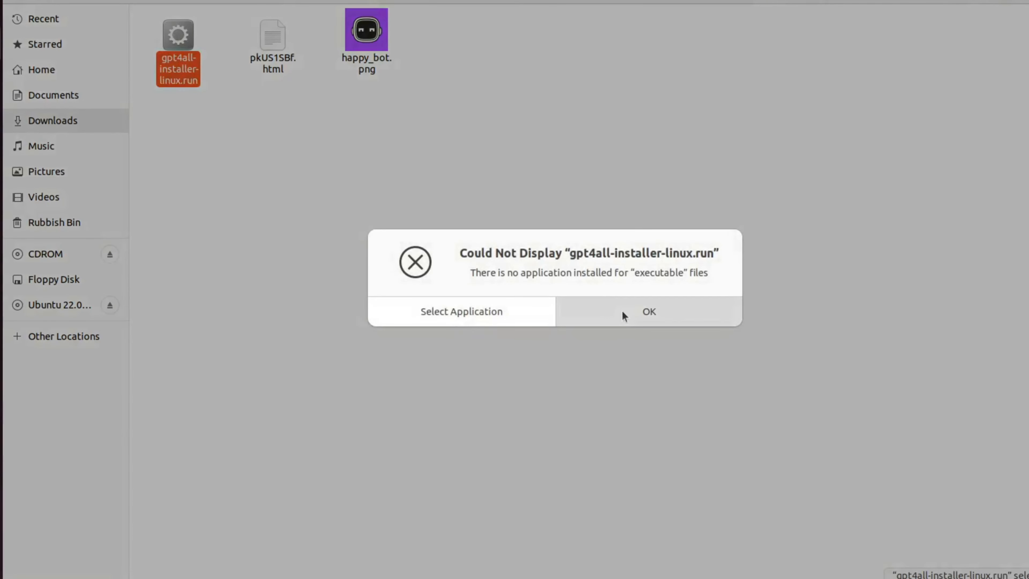
{"action": "left_click", "coordinate": [622, 312]}
Step: Open the installer file's properties and enable allowing it to execute as a program in its permissions
{"action": "right_click", "coordinate": [192, 34]}
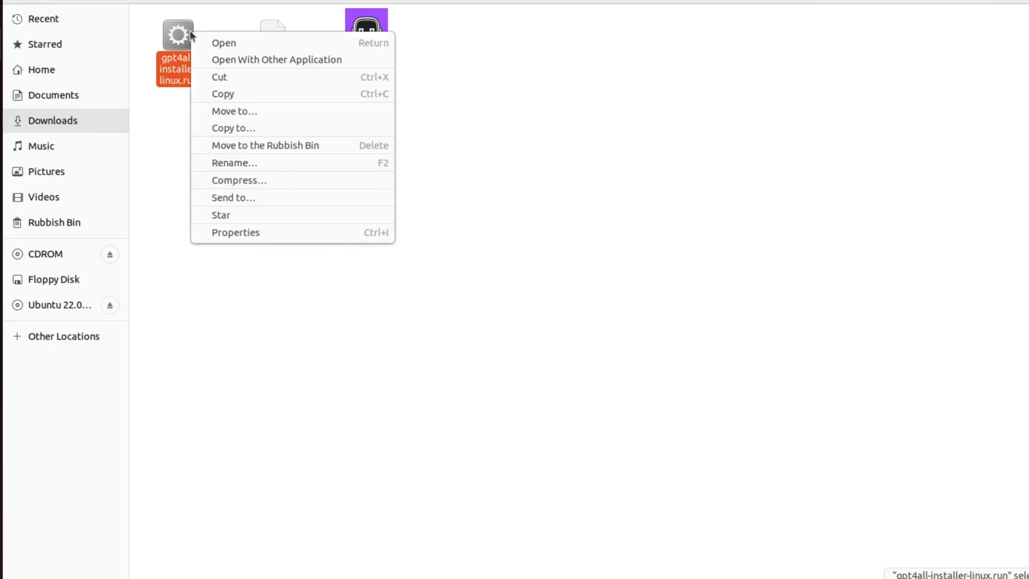
{"action": "left_click", "coordinate": [252, 233]}
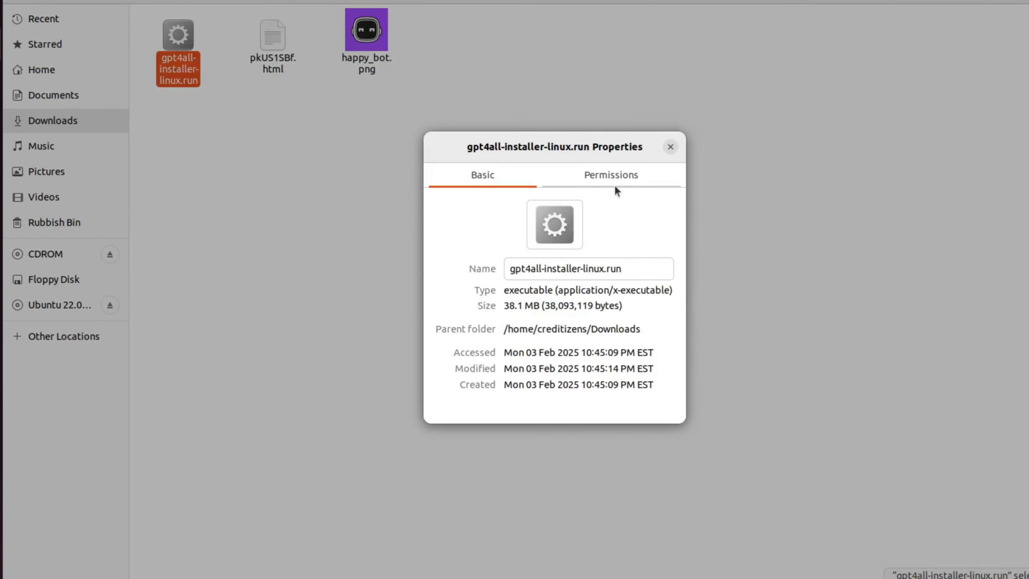
{"action": "left_click", "coordinate": [609, 180]}
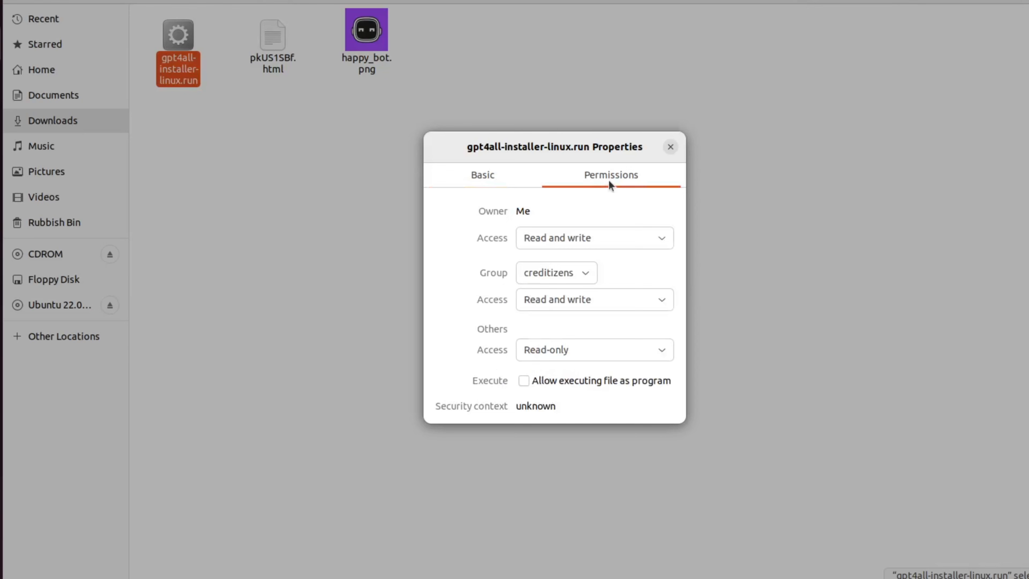
{"action": "left_click", "coordinate": [624, 244]}
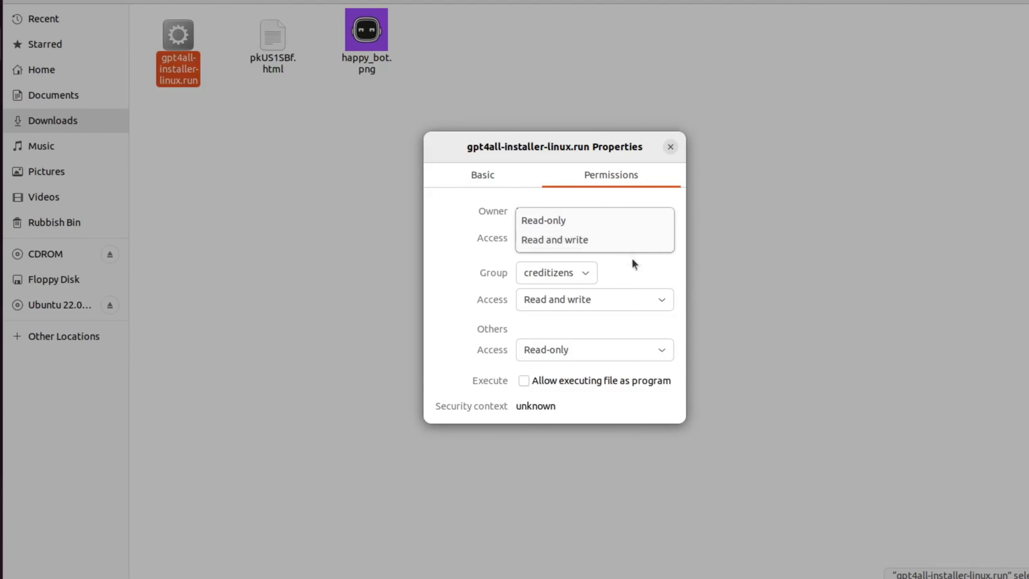
{"action": "left_click", "coordinate": [649, 300]}
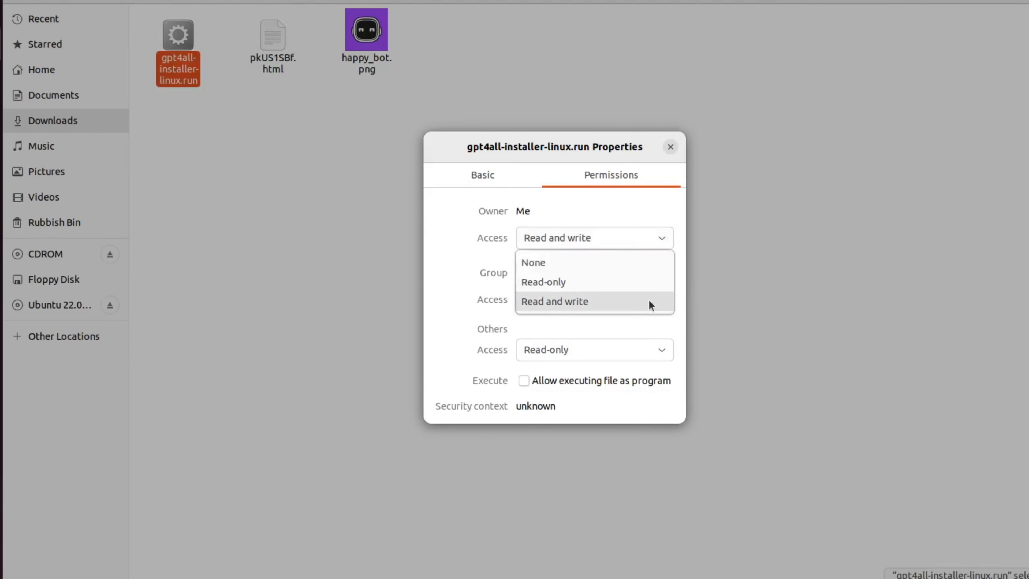
{"action": "left_click", "coordinate": [640, 335]}
{"action": "left_click", "coordinate": [640, 350]}
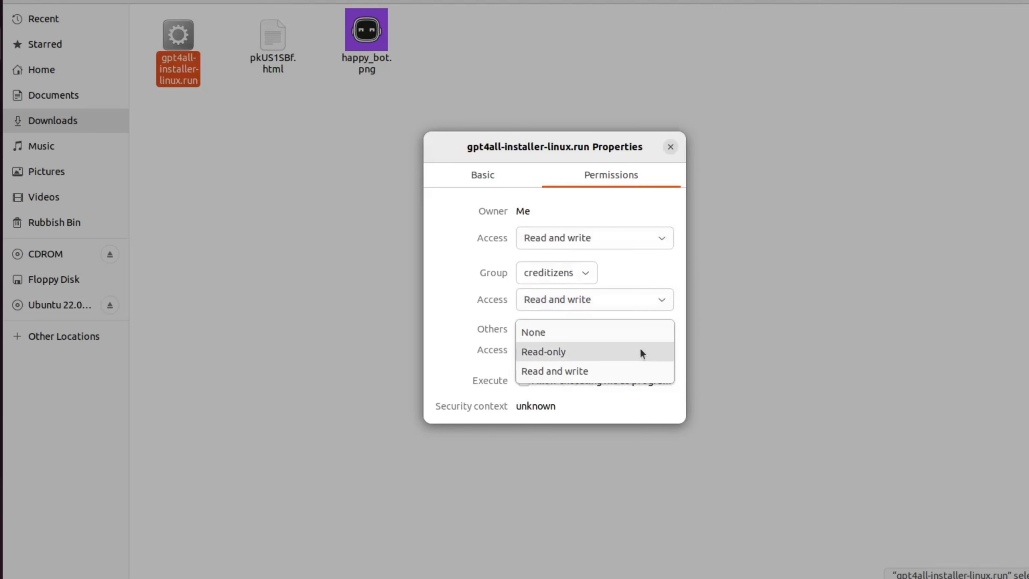
{"action": "left_click", "coordinate": [622, 368]}
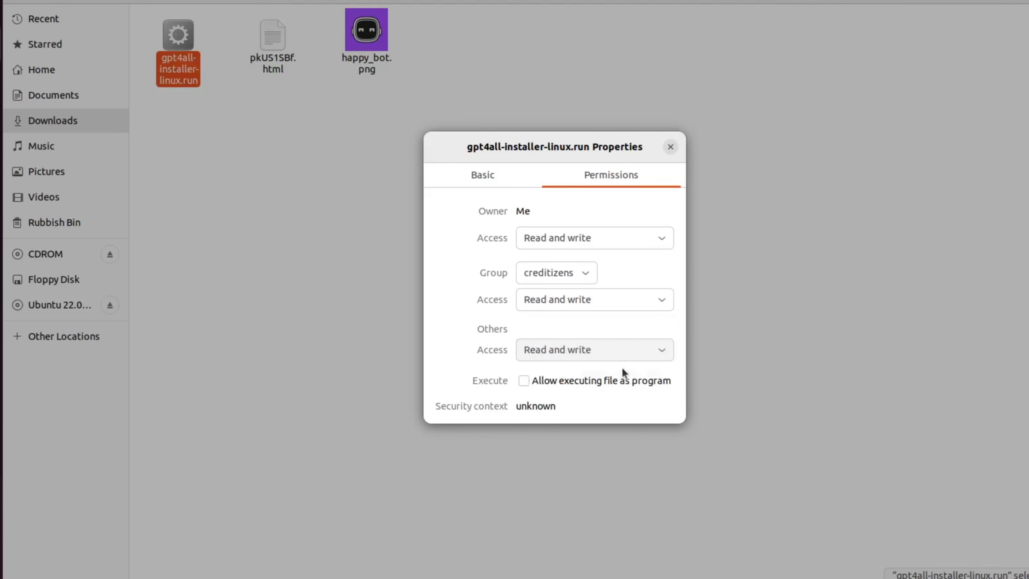
{"action": "left_click", "coordinate": [638, 347]}
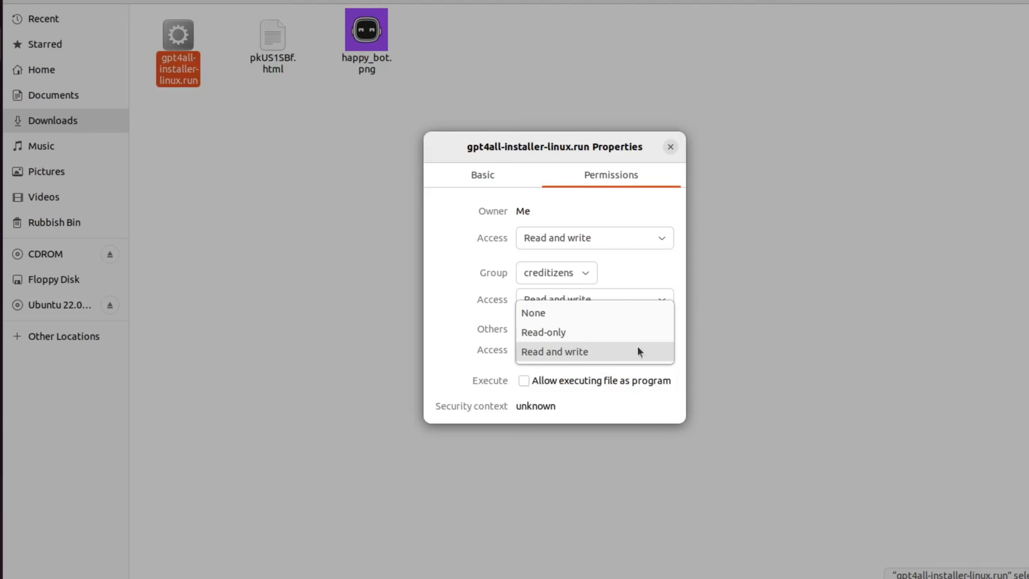
{"action": "left_click", "coordinate": [604, 329]}
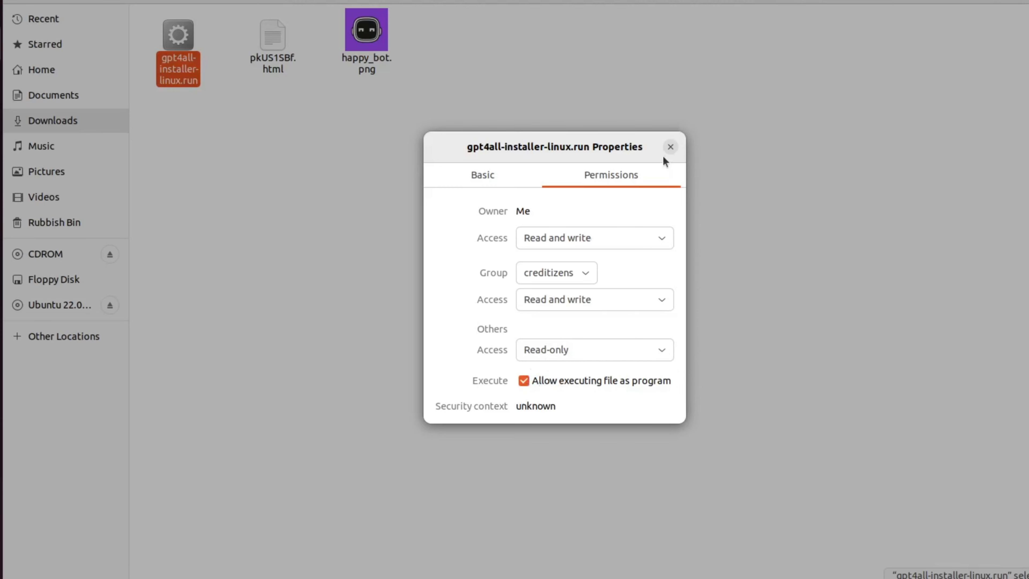
{"action": "left_click", "coordinate": [670, 147]}
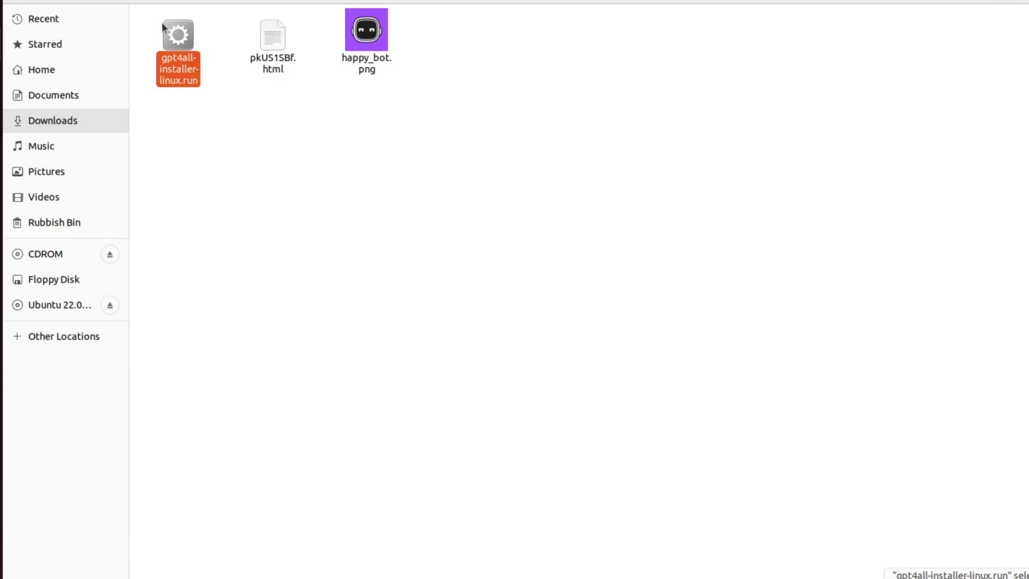
Step: Launch the GPT4All installer and proceed with the default installation folder and gpt4all component
{"action": "double_click", "coordinate": [173, 34]}
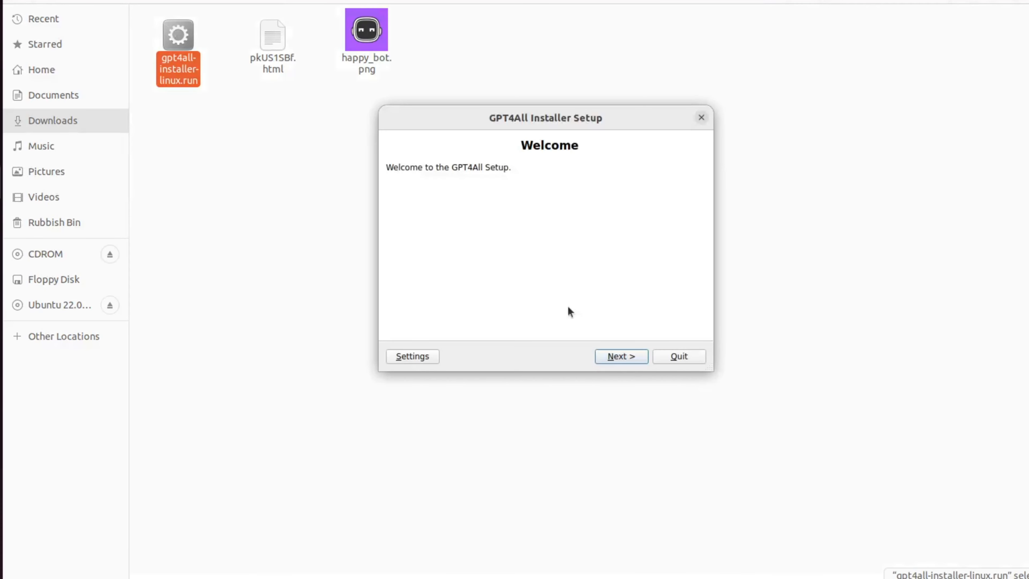
{"action": "left_click", "coordinate": [625, 355]}
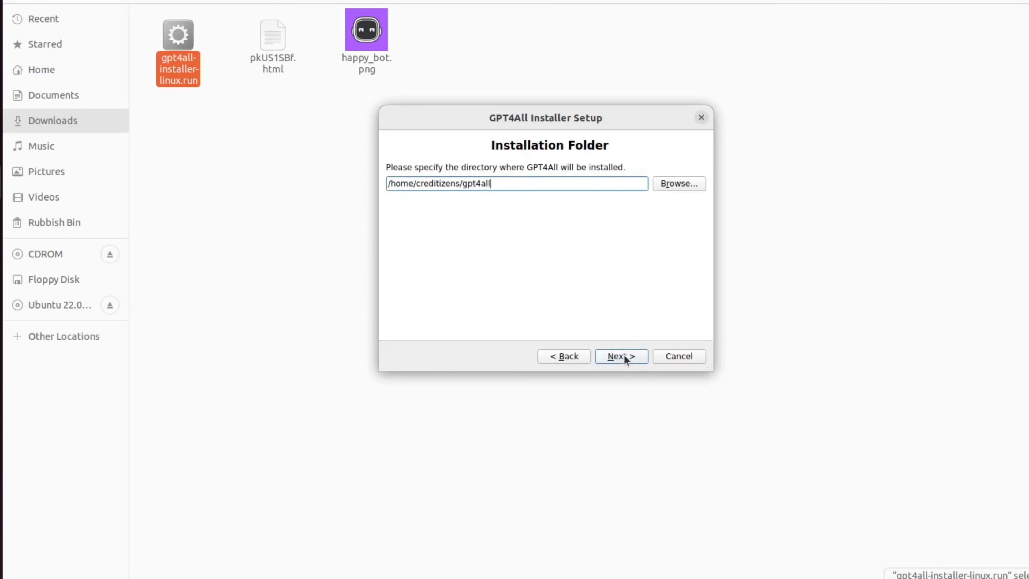
{"action": "left_click", "coordinate": [624, 356]}
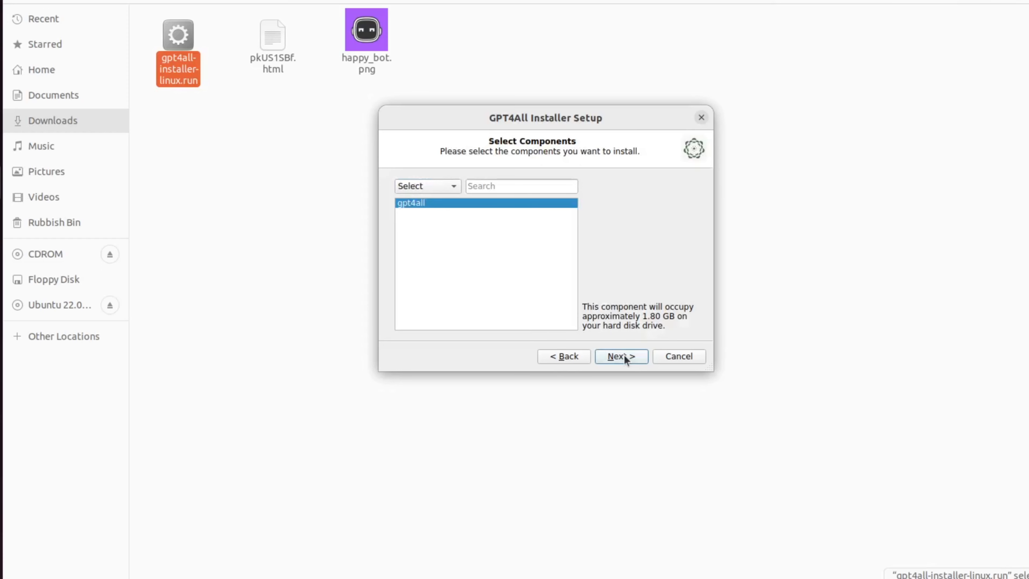
{"action": "left_click", "coordinate": [625, 356]}
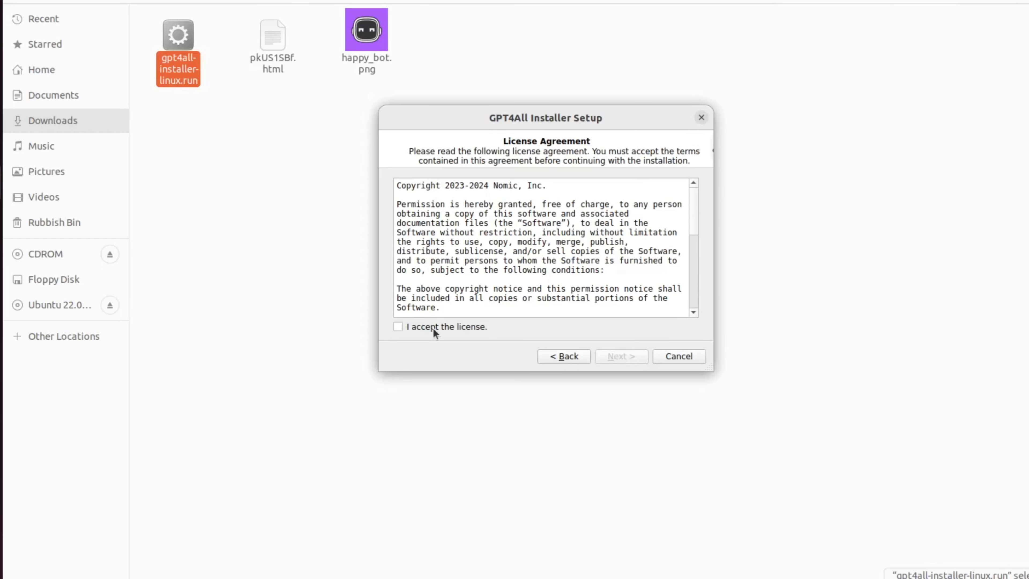
Step: Accept the license agreement, start the GPT4All installation, and show the installation details
{"action": "left_click", "coordinate": [433, 329]}
{"action": "left_click", "coordinate": [618, 357]}
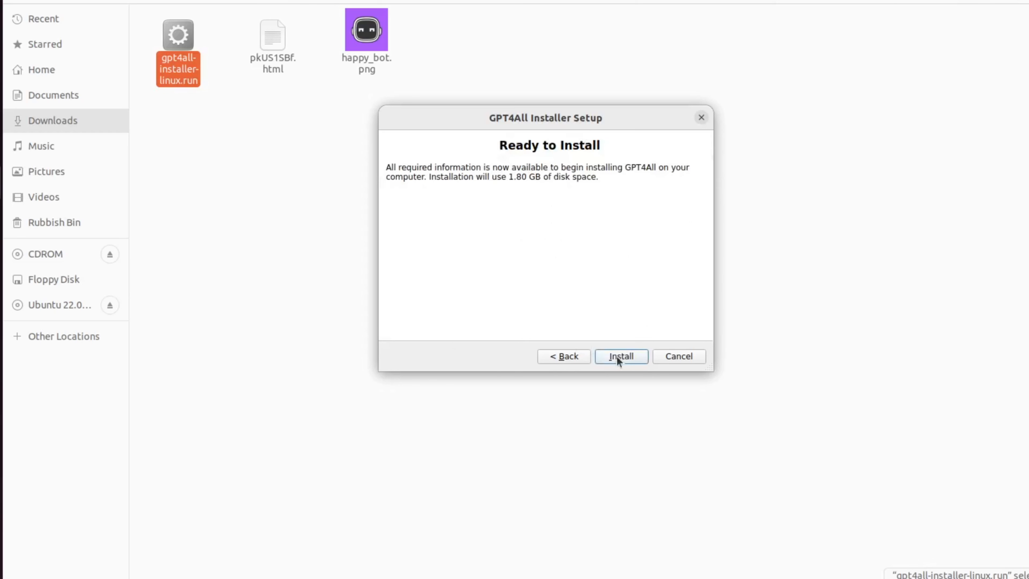
{"action": "left_click", "coordinate": [617, 358]}
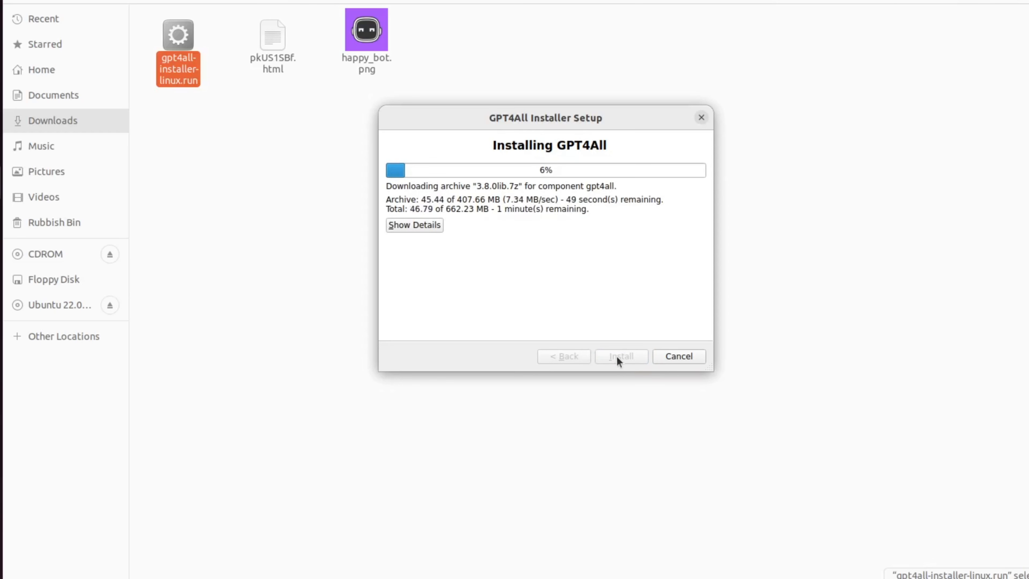
{"action": "left_click", "coordinate": [403, 227]}
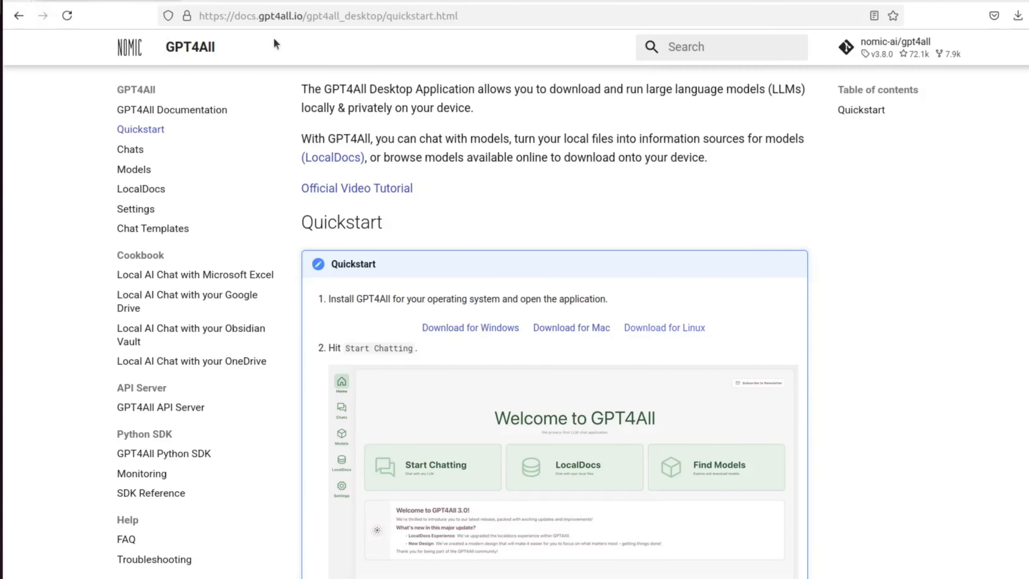
Step: Read through the remaining quickstart instructions on the documentation page, zoomed to 120%
{"action": "scroll", "coordinate": [284, 175], "scroll_direction": "down", "scroll_amount": 2}
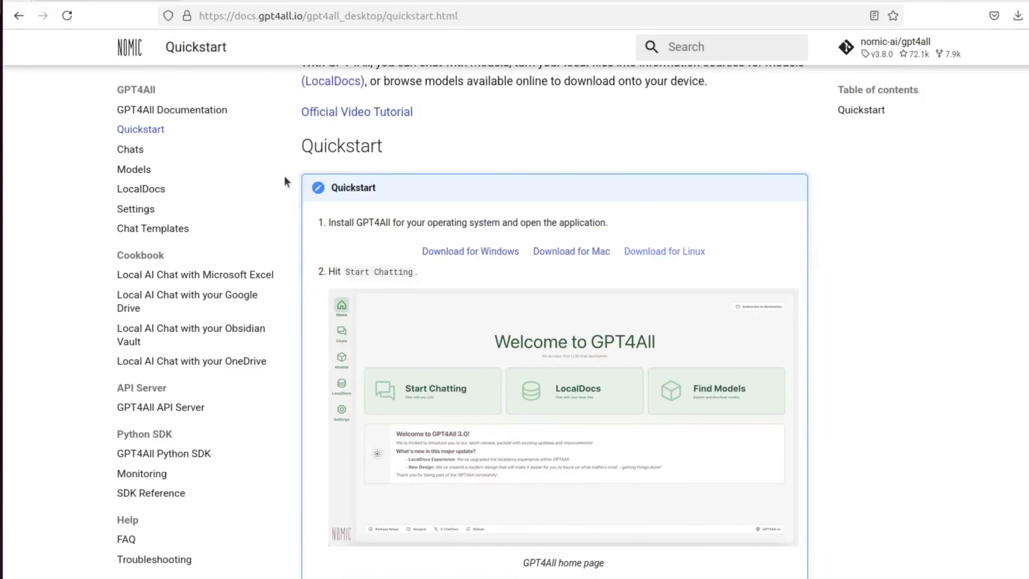
{"action": "scroll", "coordinate": [423, 321], "scroll_direction": "down", "scroll_amount": 2}
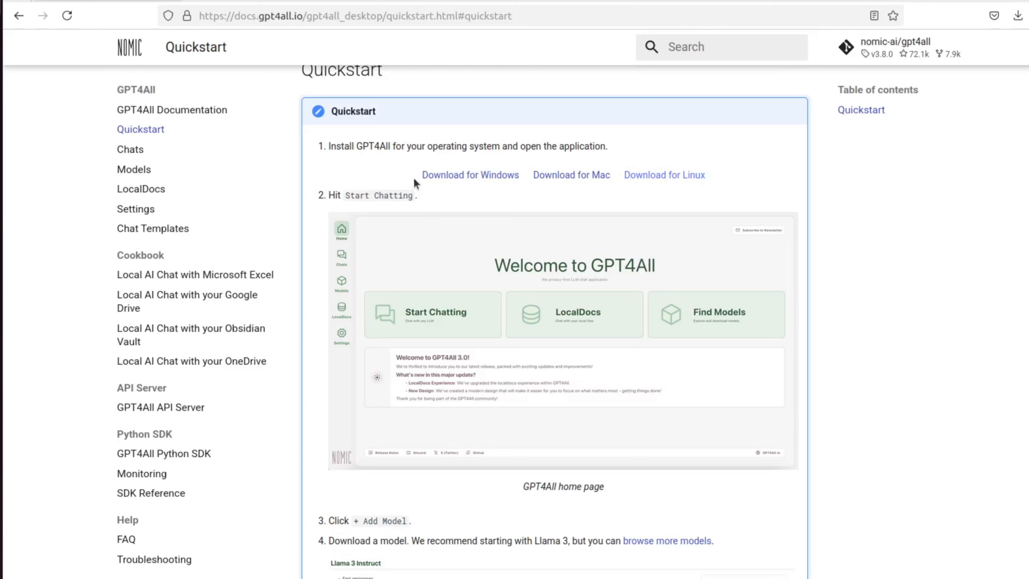
{"action": "left_click_drag", "start_coordinate": [418, 176], "coordinate": [634, 174]}
{"action": "left_click", "coordinate": [736, 169]}
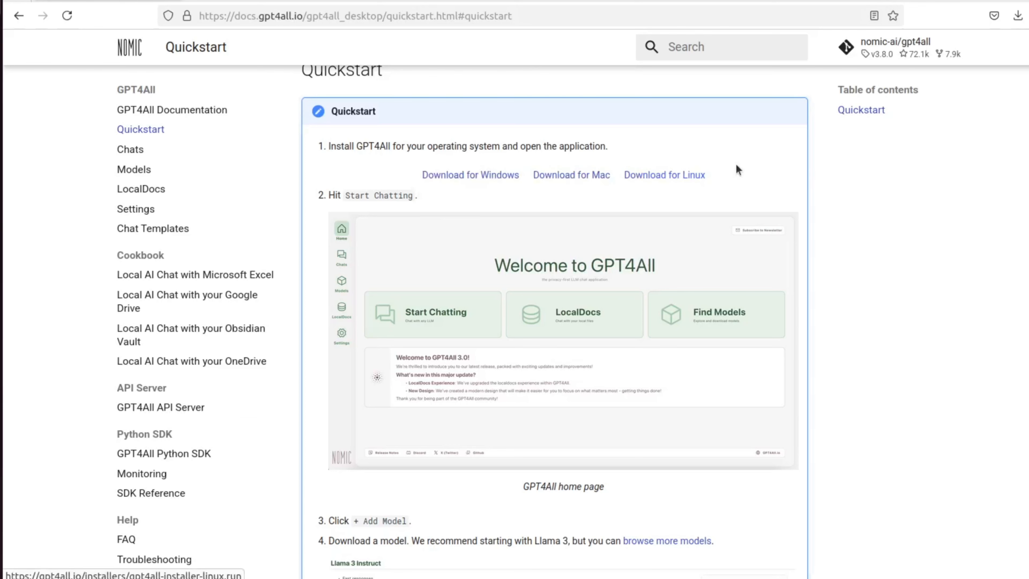
{"action": "scroll", "coordinate": [698, 229], "scroll_direction": "down", "scroll_amount": 8}
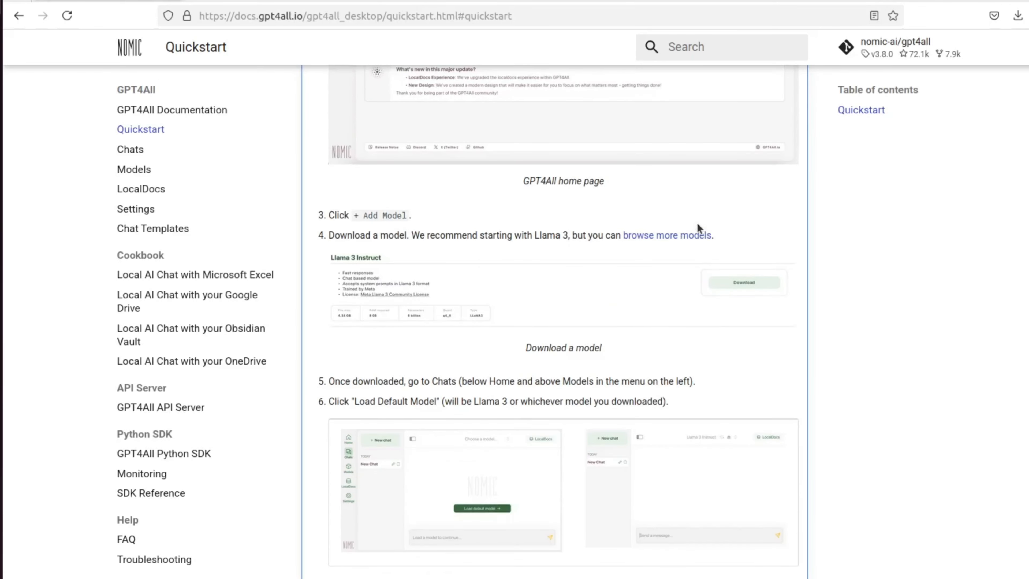
{"action": "scroll", "coordinate": [698, 230], "scroll_direction": "down", "scroll_amount": 2}
{"action": "key", "text": "ctrl+plus"}
{"action": "key", "text": "ctrl+plus"}
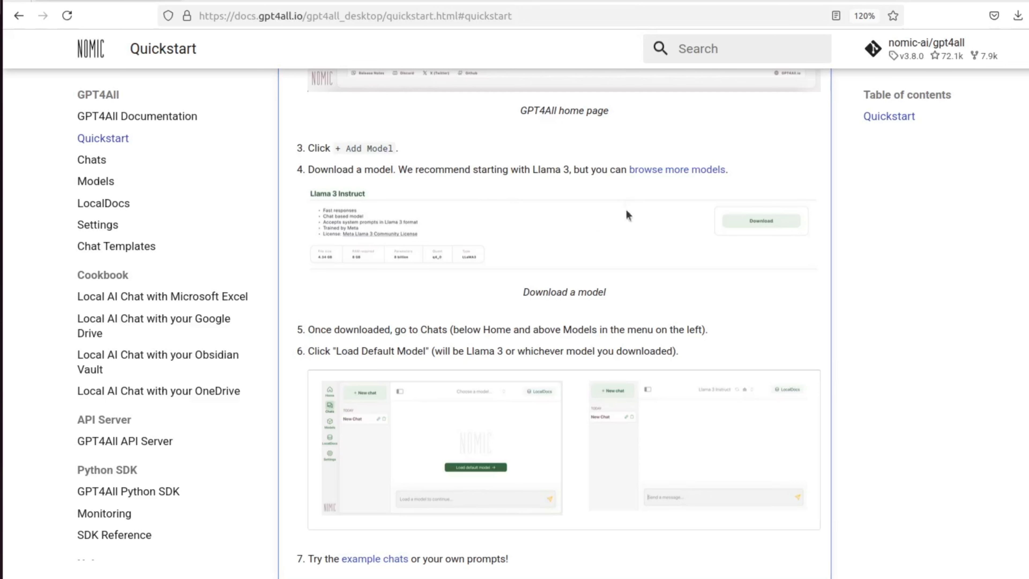
{"action": "scroll", "coordinate": [590, 277], "scroll_direction": "down", "scroll_amount": 1}
{"action": "scroll", "coordinate": [591, 277], "scroll_direction": "down", "scroll_amount": 1}
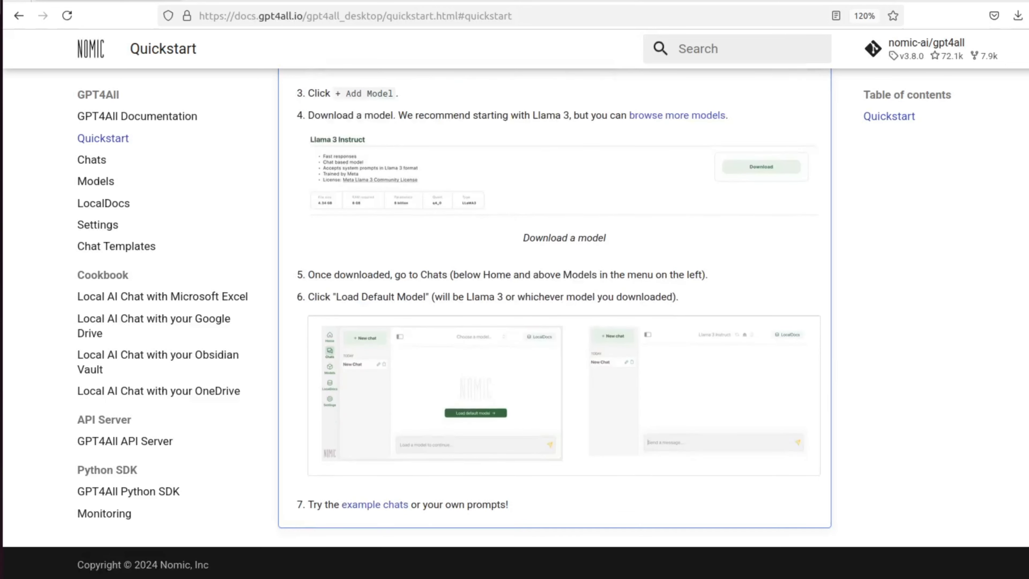
Step: Open a new tab, search the web for huggingface model leaderboard, and reject the cookie consent
{"action": "key", "text": "ctrl+t"}
{"action": "type", "text": "h"}
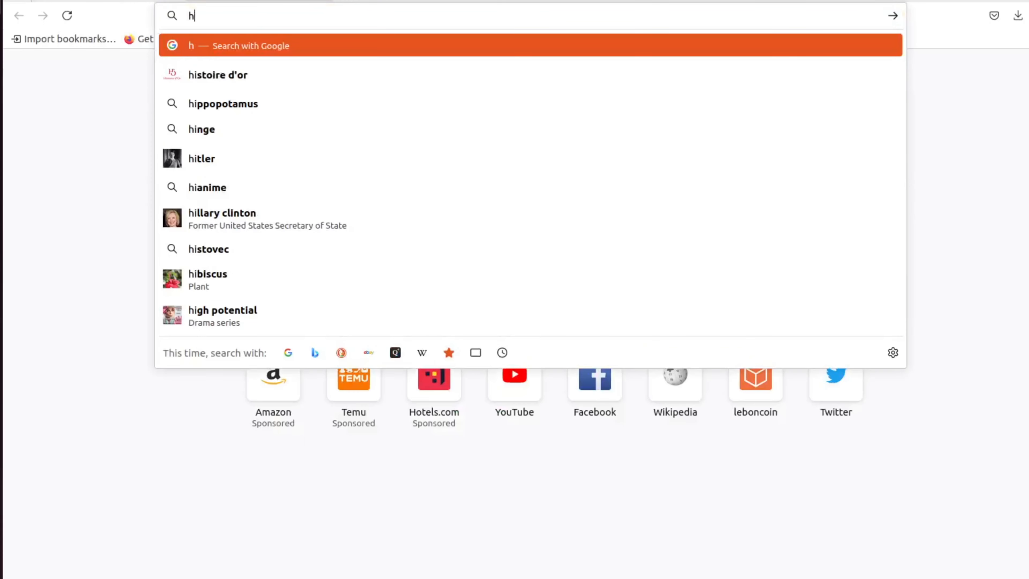
{"action": "type", "text": "ugging"}
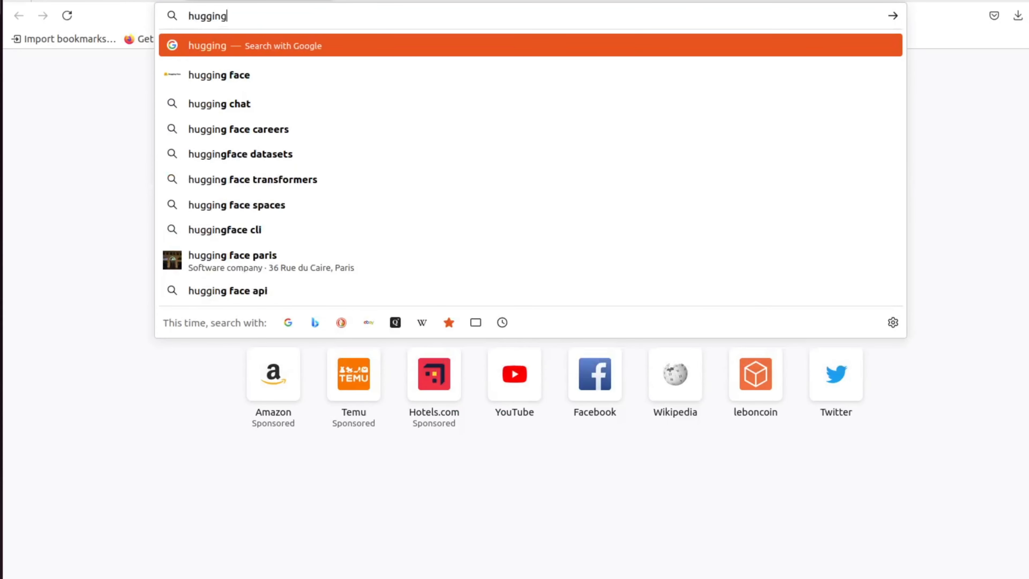
{"action": "type", "text": "face m"}
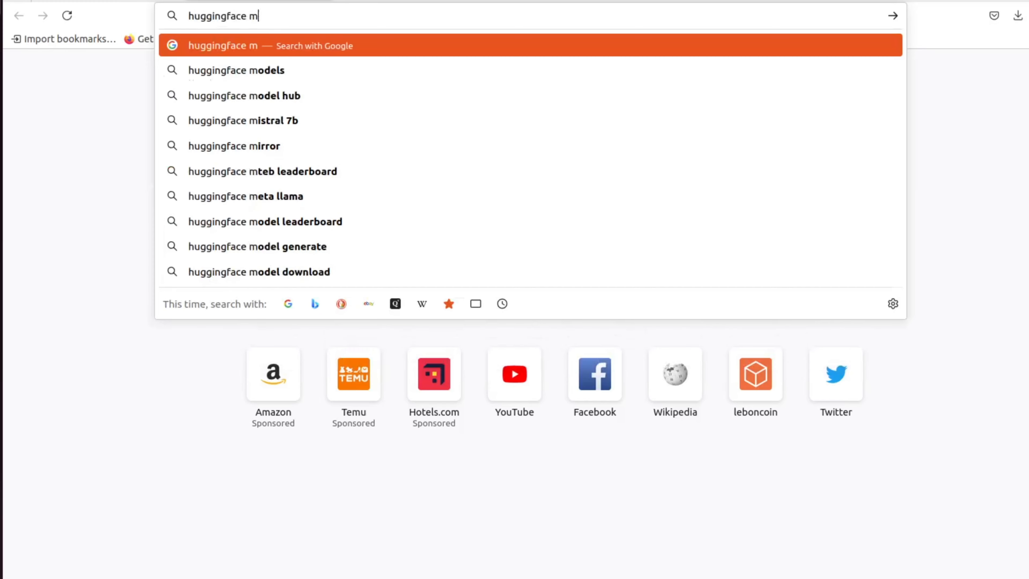
{"action": "type", "text": "odel leader"}
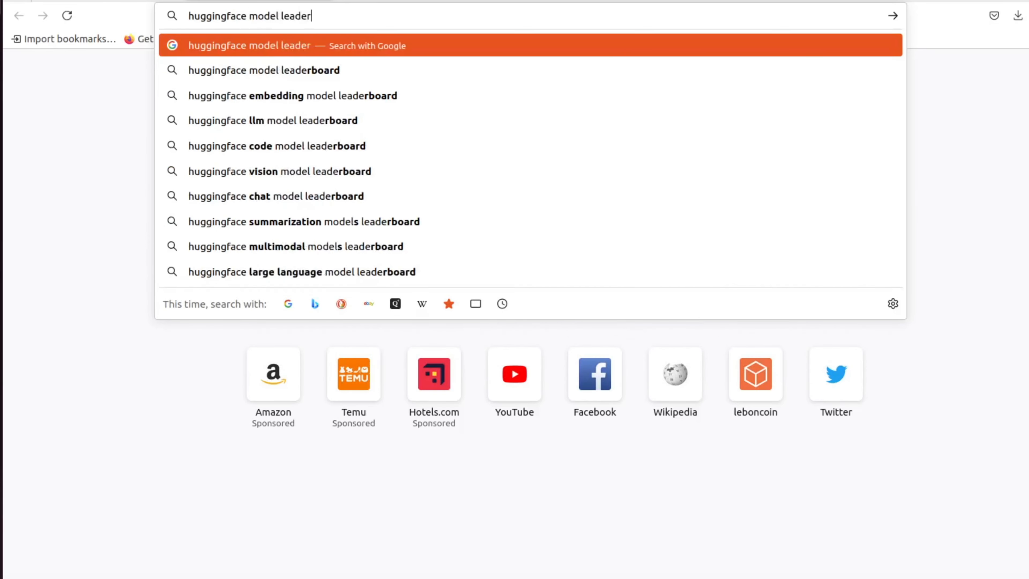
{"action": "key", "text": "Down"}
{"action": "key", "text": "Return"}
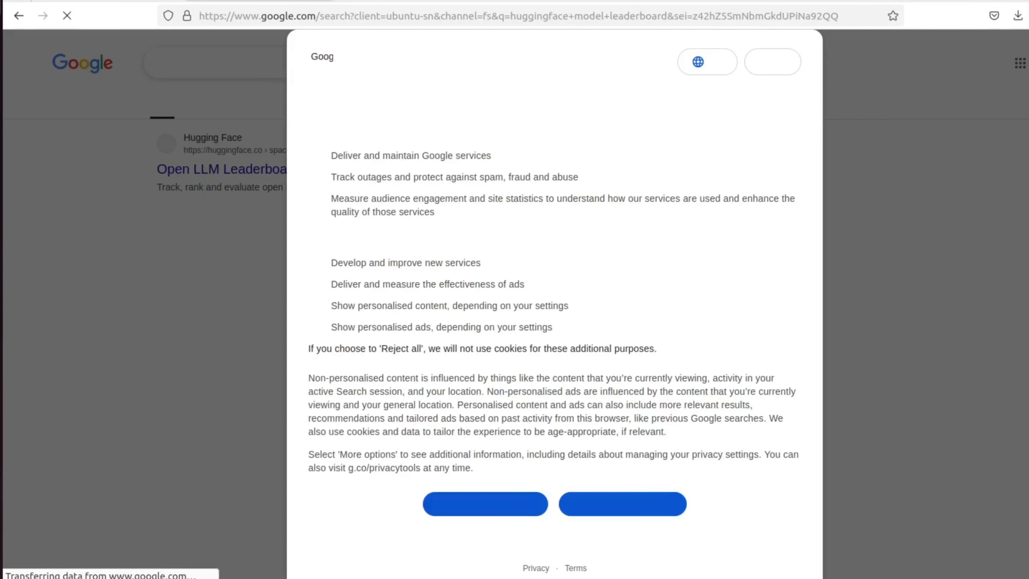
{"action": "left_click", "coordinate": [518, 516]}
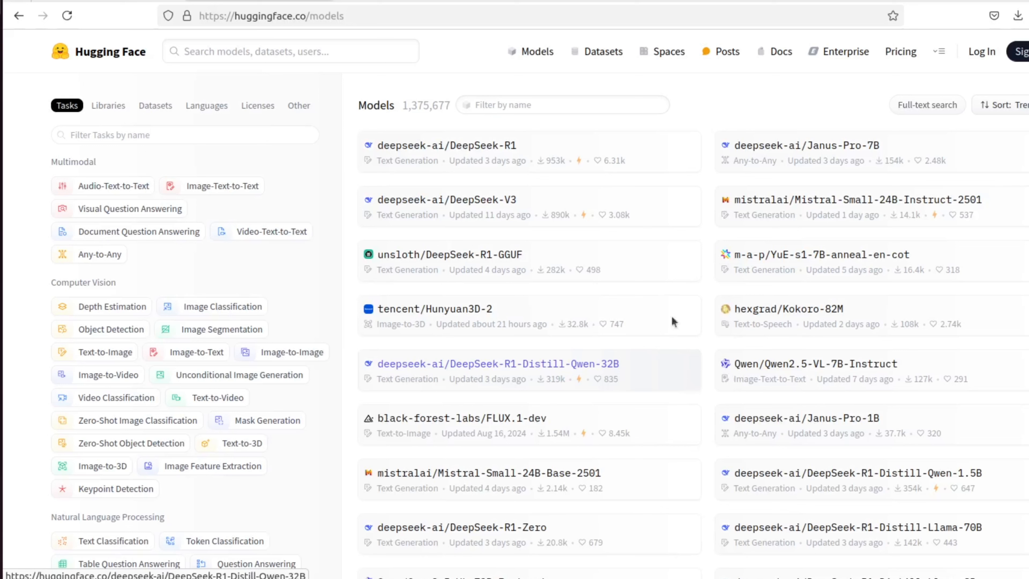
Step: Filter the Hugging Face models list by the name gguf and browse through the matching models
{"action": "left_click", "coordinate": [495, 101]}
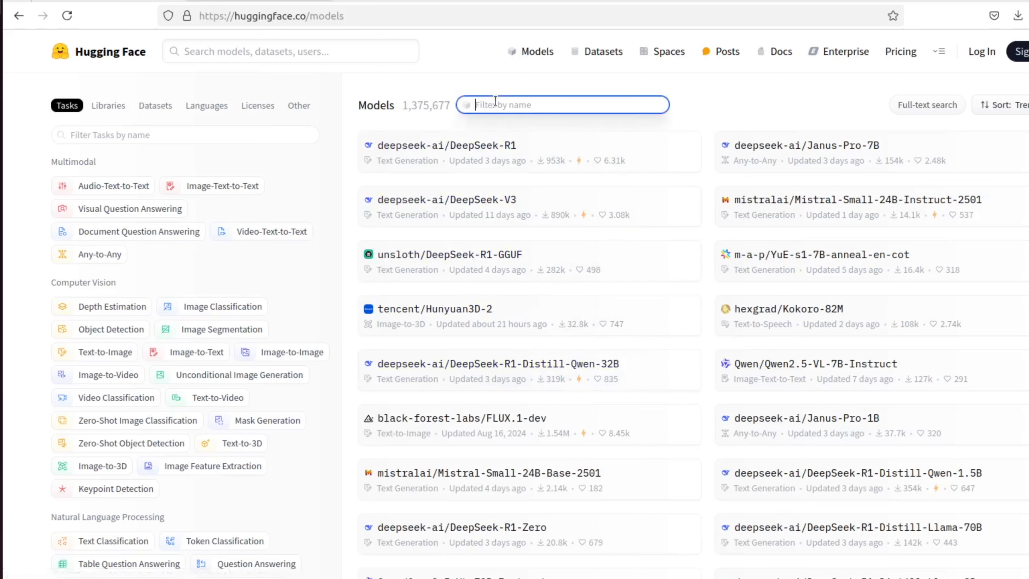
{"action": "type", "text": "gguf"}
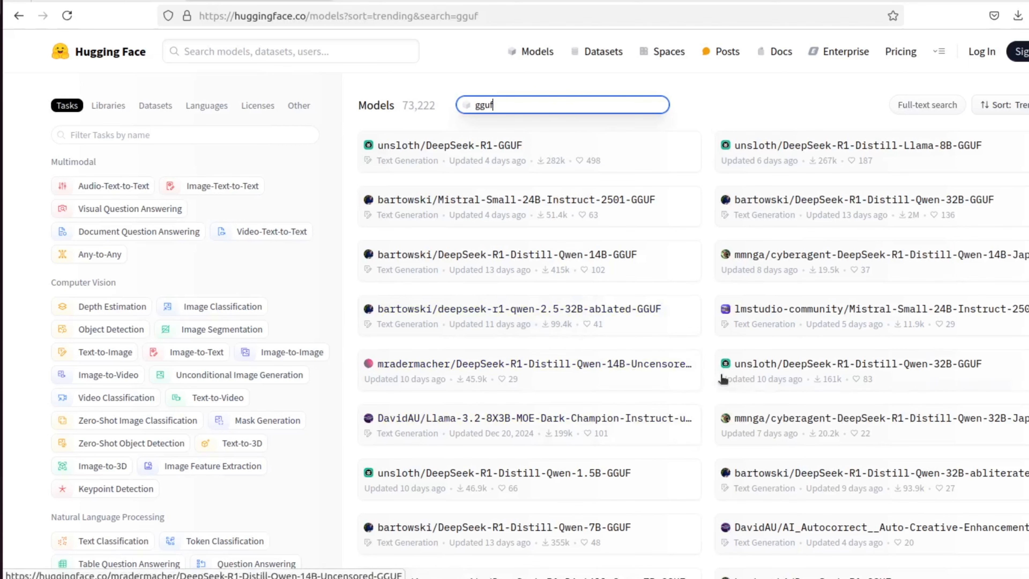
{"action": "scroll", "coordinate": [702, 323], "scroll_direction": "down", "scroll_amount": 10}
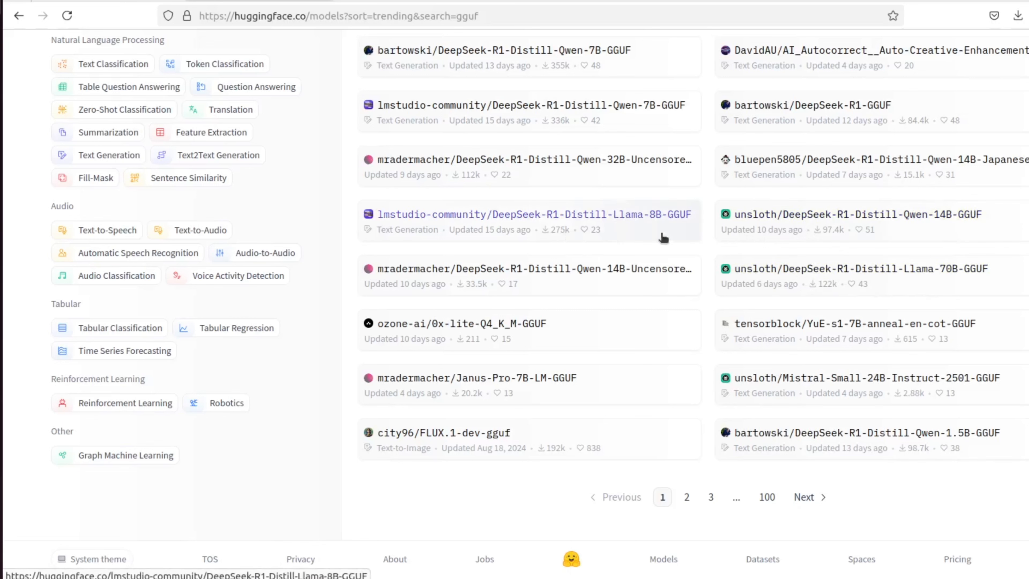
{"action": "scroll", "coordinate": [689, 241], "scroll_direction": "up", "scroll_amount": 2}
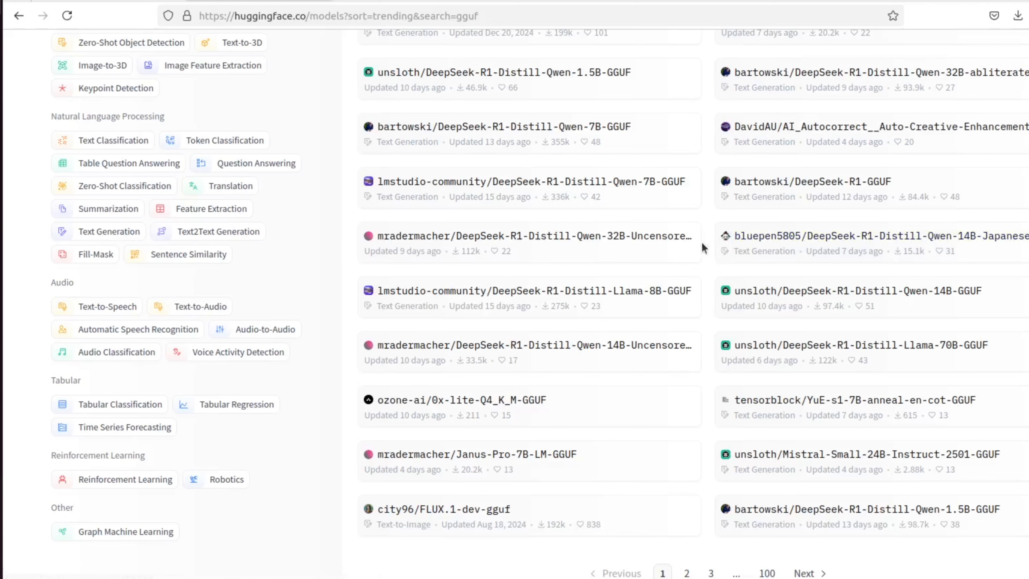
{"action": "scroll", "coordinate": [703, 248], "scroll_direction": "up", "scroll_amount": 2}
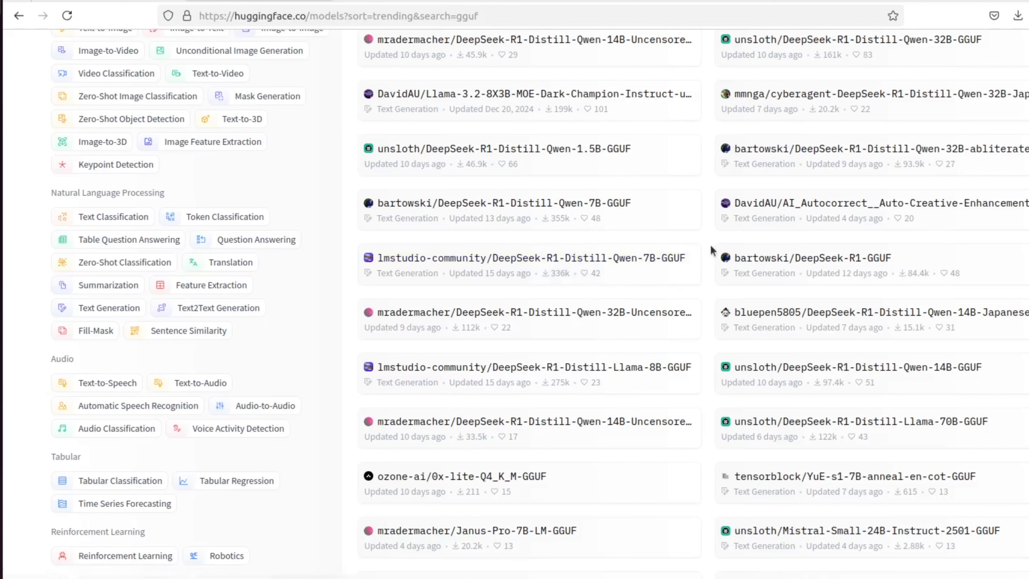
{"action": "scroll", "coordinate": [711, 244], "scroll_direction": "up", "scroll_amount": 3}
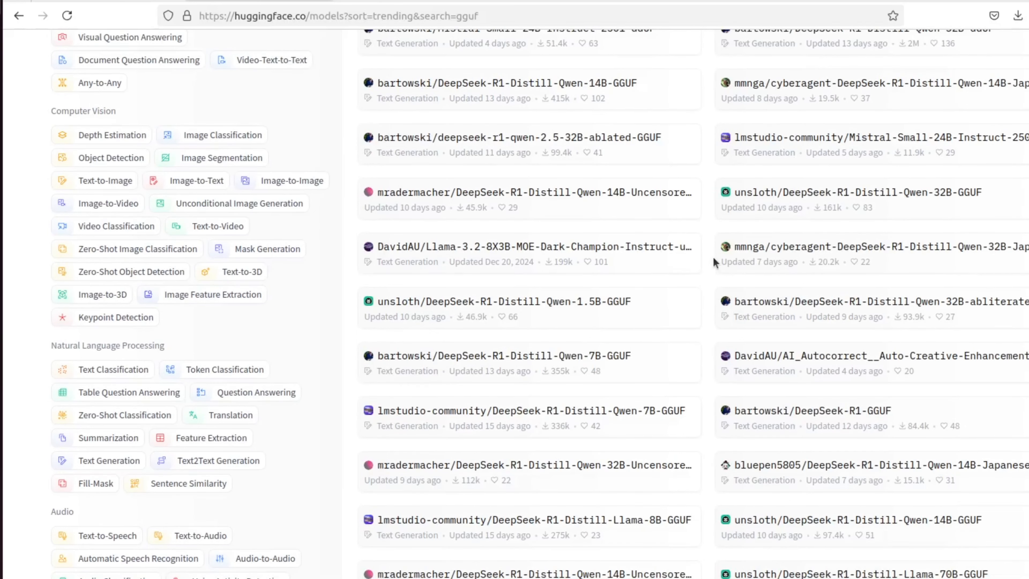
{"action": "scroll", "coordinate": [714, 259], "scroll_direction": "up", "scroll_amount": 2}
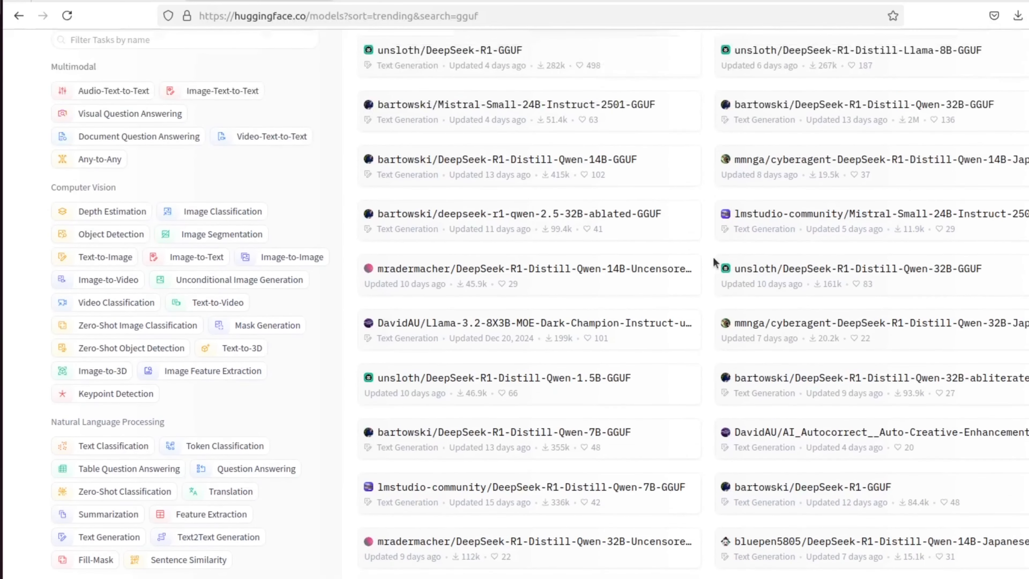
{"action": "scroll", "coordinate": [713, 257], "scroll_direction": "up", "scroll_amount": 2}
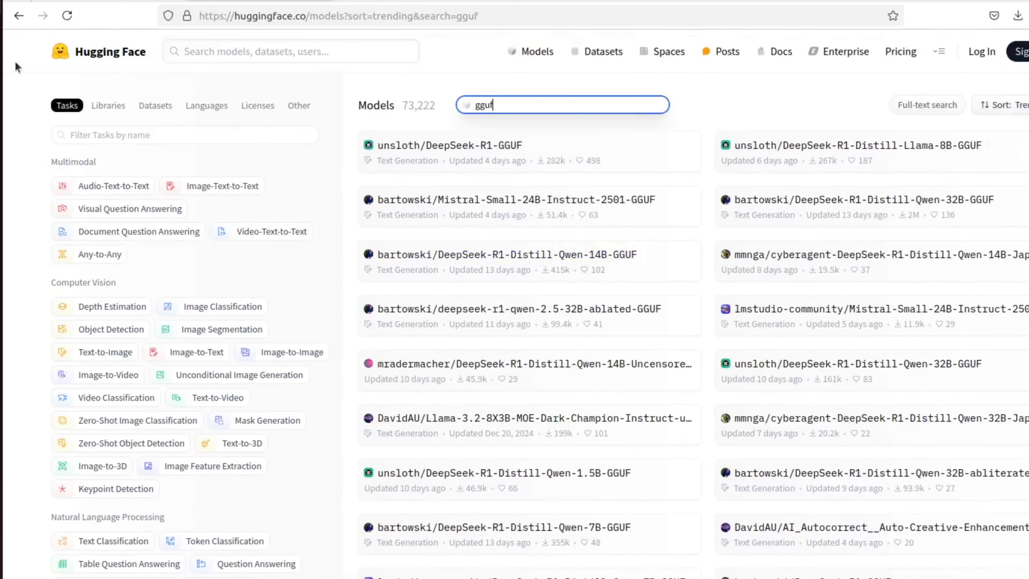
Step: Return to the GPT4All installer and finish the setup
{"action": "left_click", "coordinate": [1, 182]}
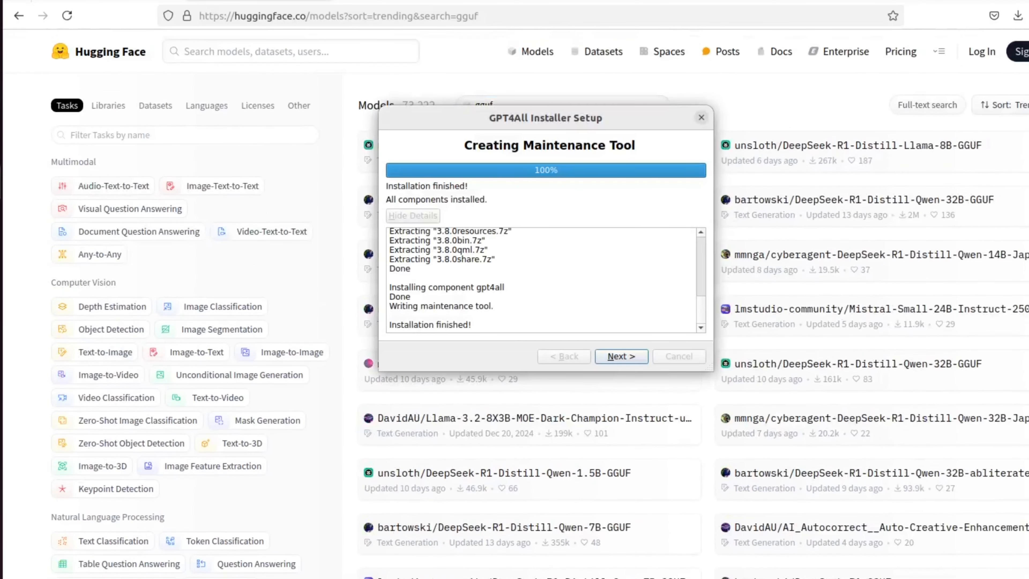
{"action": "left_click", "coordinate": [629, 357]}
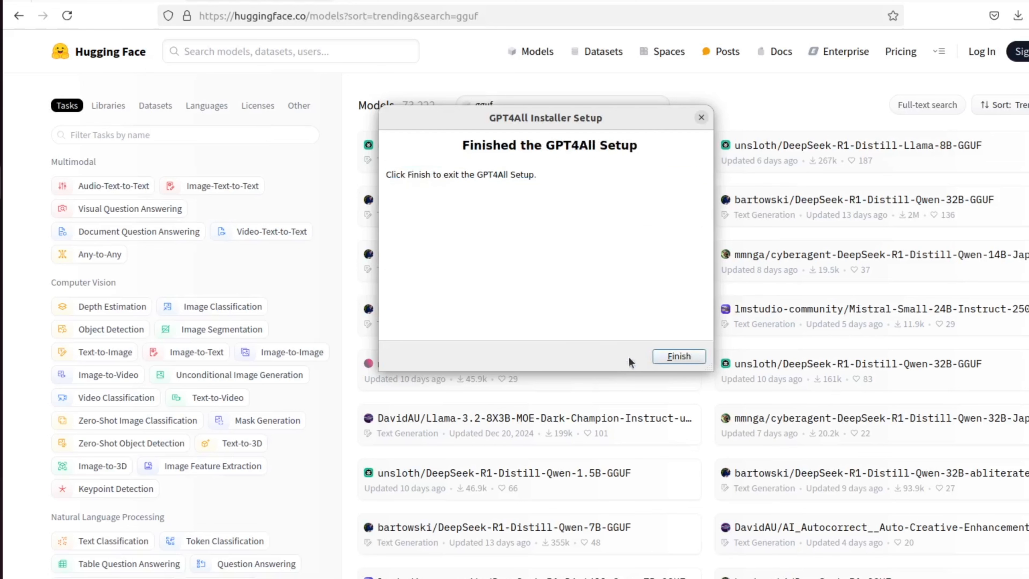
{"action": "left_click", "coordinate": [679, 357]}
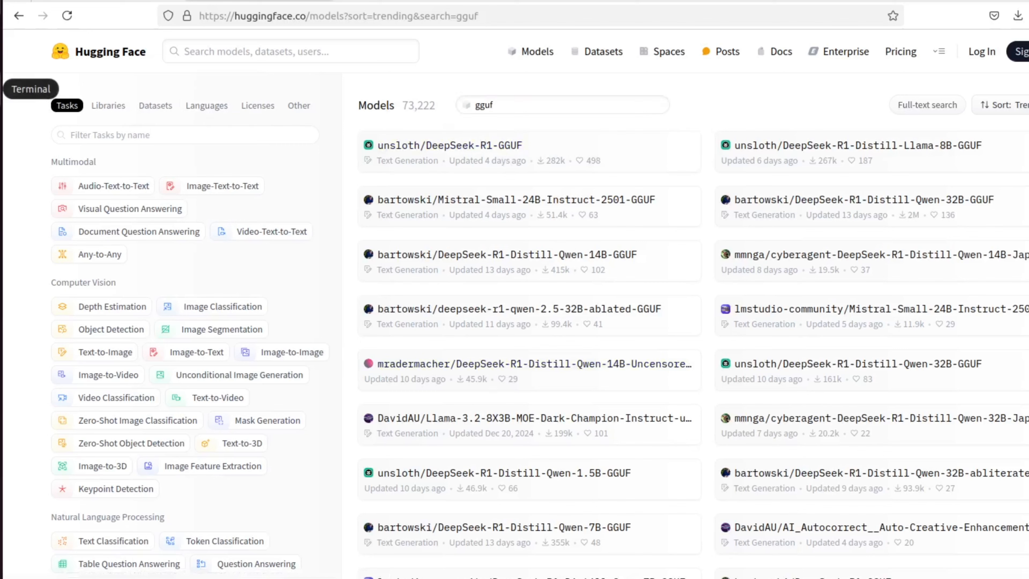
Step: In the terminal, list the gpt4all folder contents and launch the application with ./bin/chat
{"action": "left_click", "coordinate": [1, 87]}
{"action": "type", "text": "ls"}
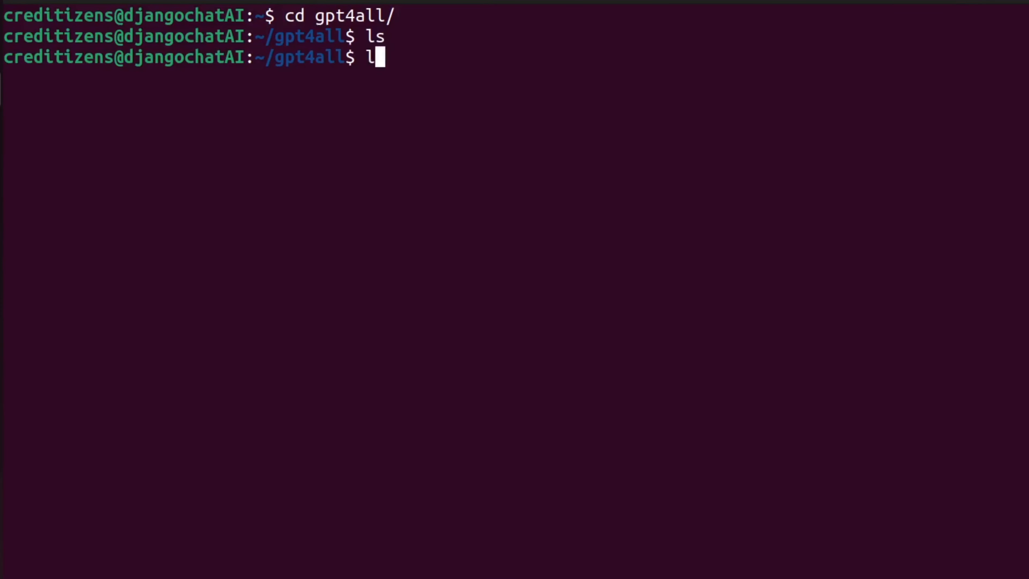
{"action": "key", "text": "Return"}
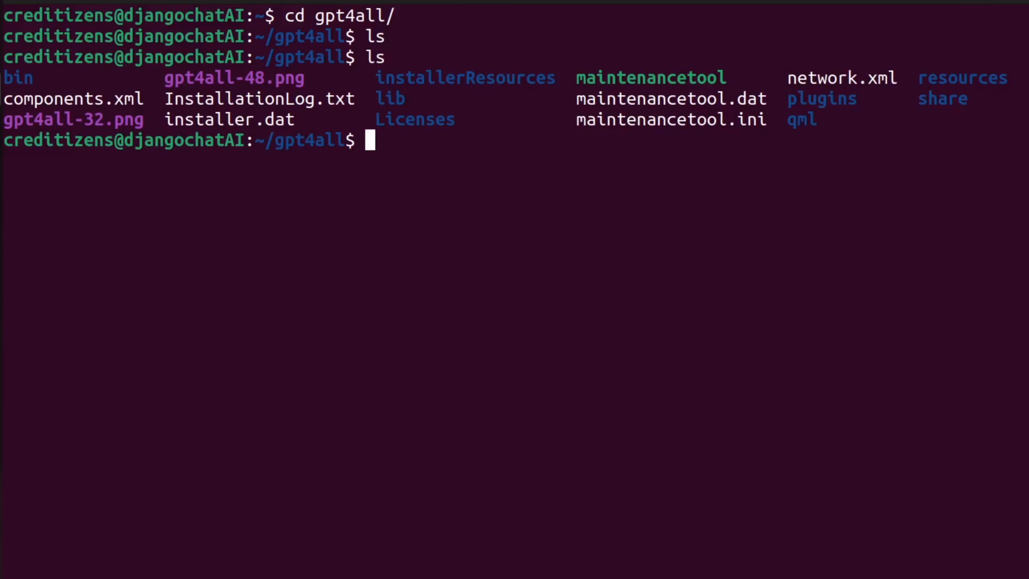
{"action": "type", "text": "./bin/"}
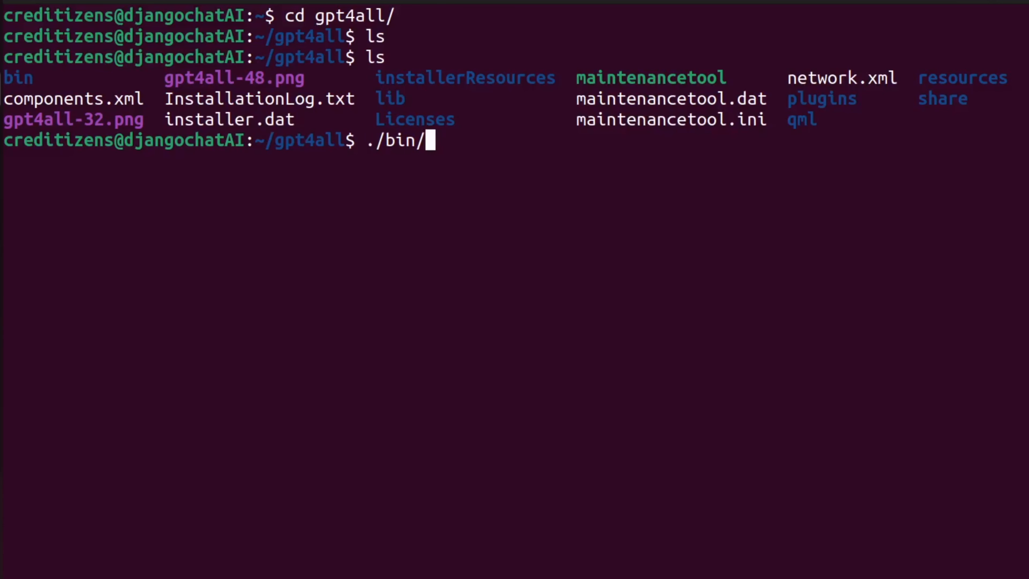
{"action": "type", "text": "chat"}
{"action": "key", "text": "Return"}
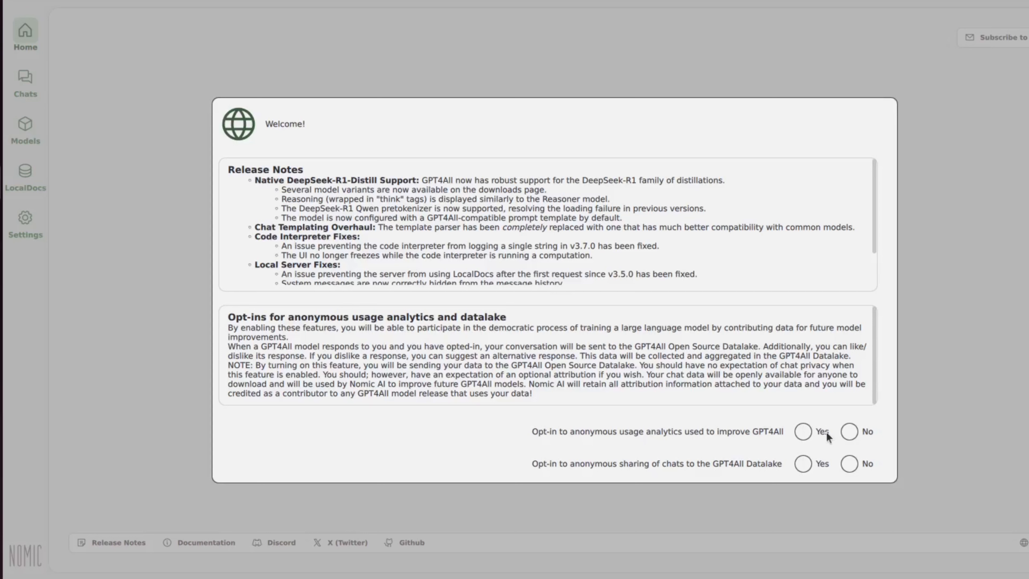
Step: Opt out of both anonymous usage analytics and anonymous chat sharing in the GPT4All welcome dialog
{"action": "left_click", "coordinate": [851, 432]}
{"action": "left_click", "coordinate": [853, 465]}
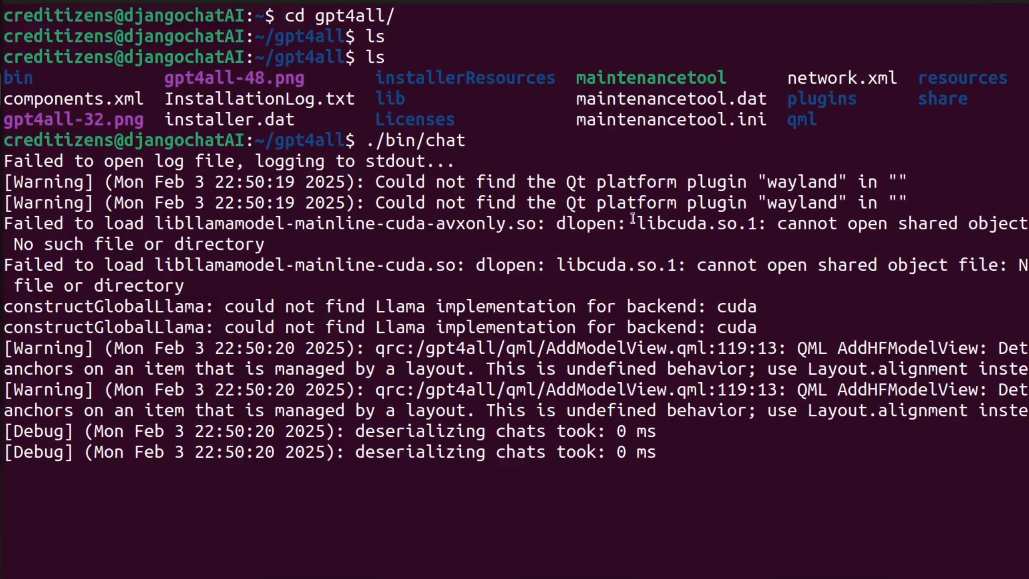
Step: Highlight the libcuda.so.1 loading errors in the terminal output
{"action": "left_click_drag", "start_coordinate": [635, 223], "coordinate": [755, 224]}
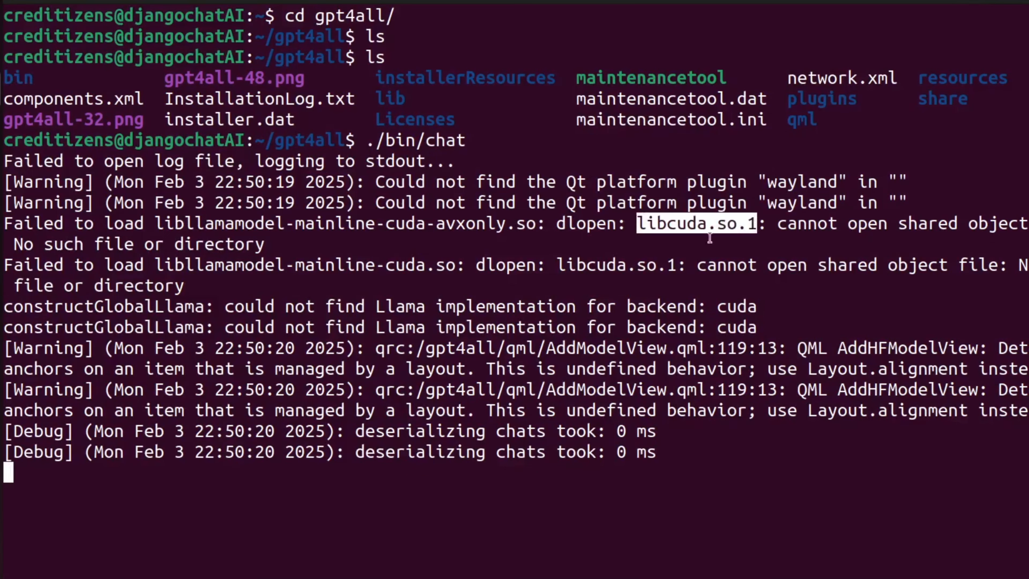
{"action": "left_click_drag", "start_coordinate": [558, 265], "coordinate": [667, 266]}
{"action": "left_click", "coordinate": [662, 264]}
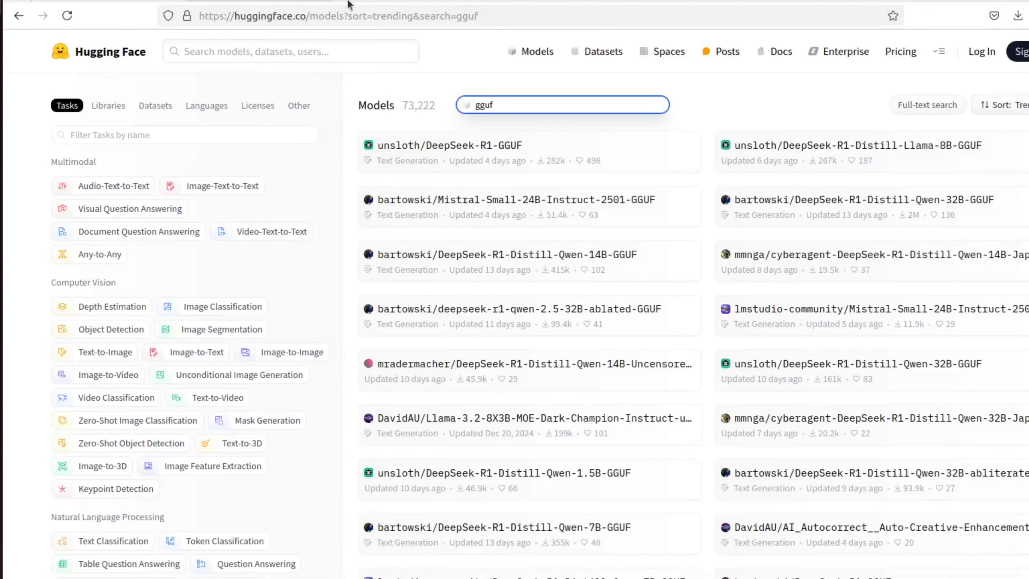
Step: Search the GPT4All documentation for cpu and open the FAQ entry on CPU inference
{"action": "left_click", "coordinate": [162, 0]}
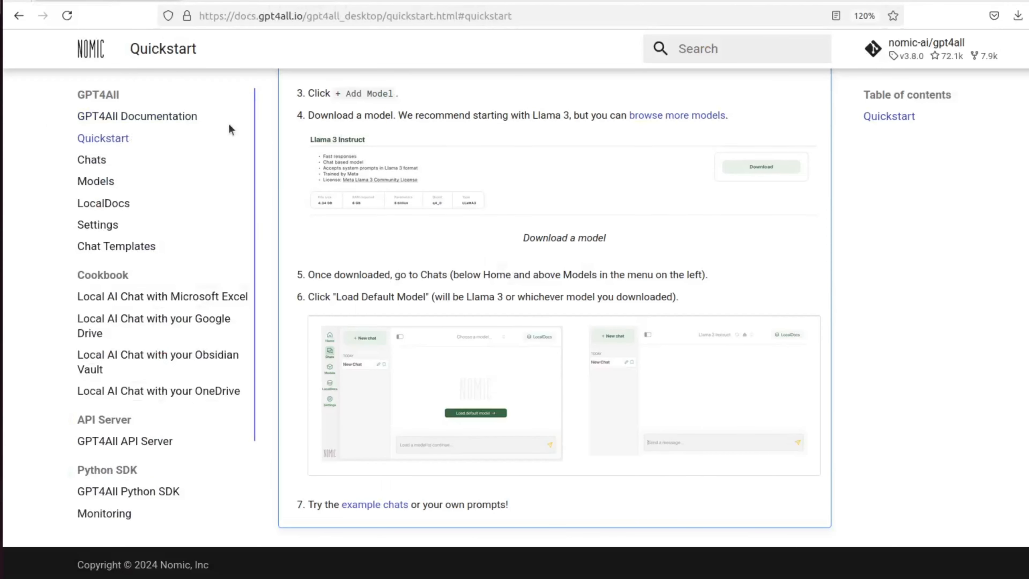
{"action": "left_click", "coordinate": [704, 45]}
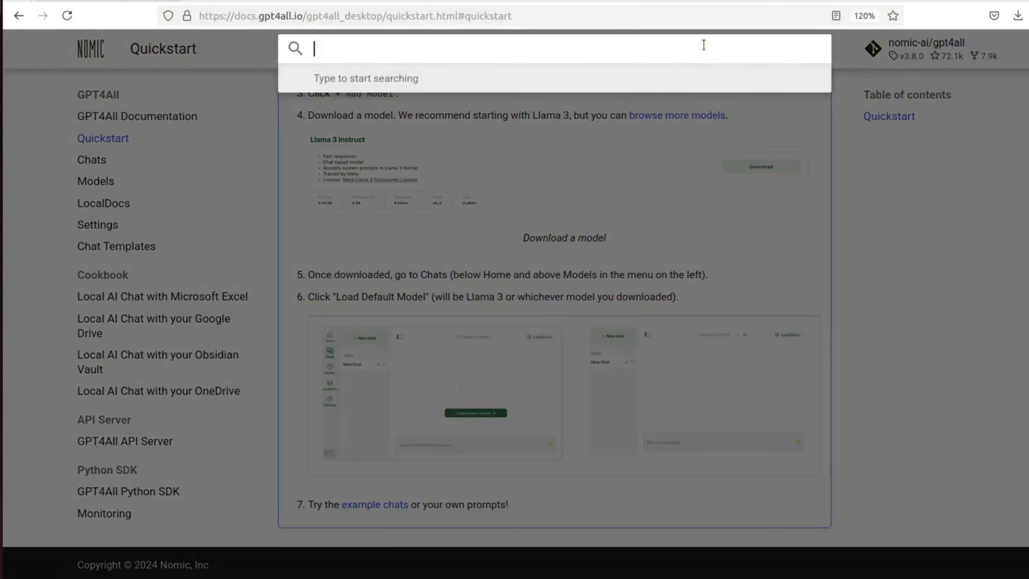
{"action": "type", "text": "env"}
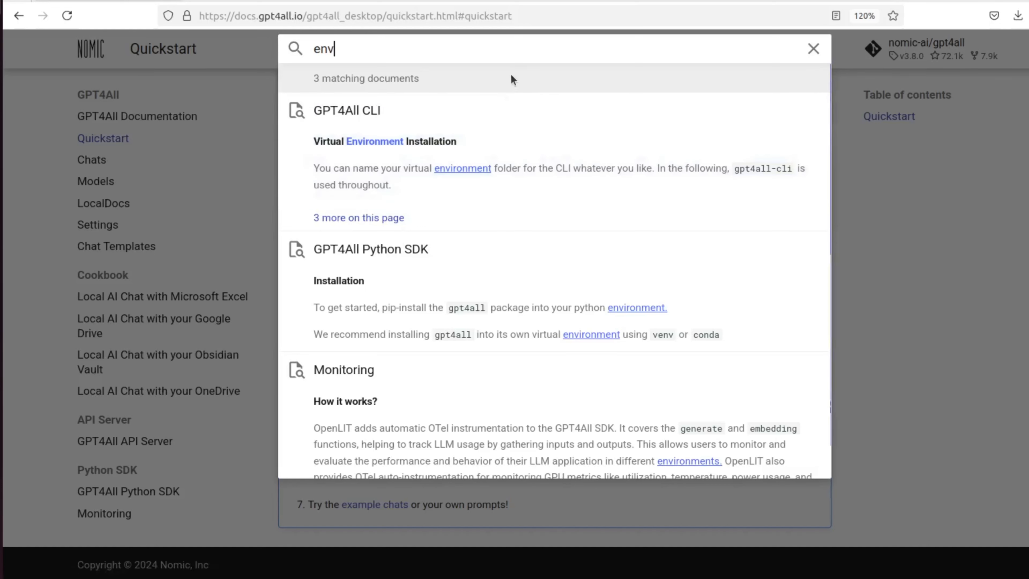
{"action": "key", "text": "BackSpace"}
{"action": "key", "text": "BackSpace"}
{"action": "key", "text": "BackSpace"}
{"action": "type", "text": "cpu"}
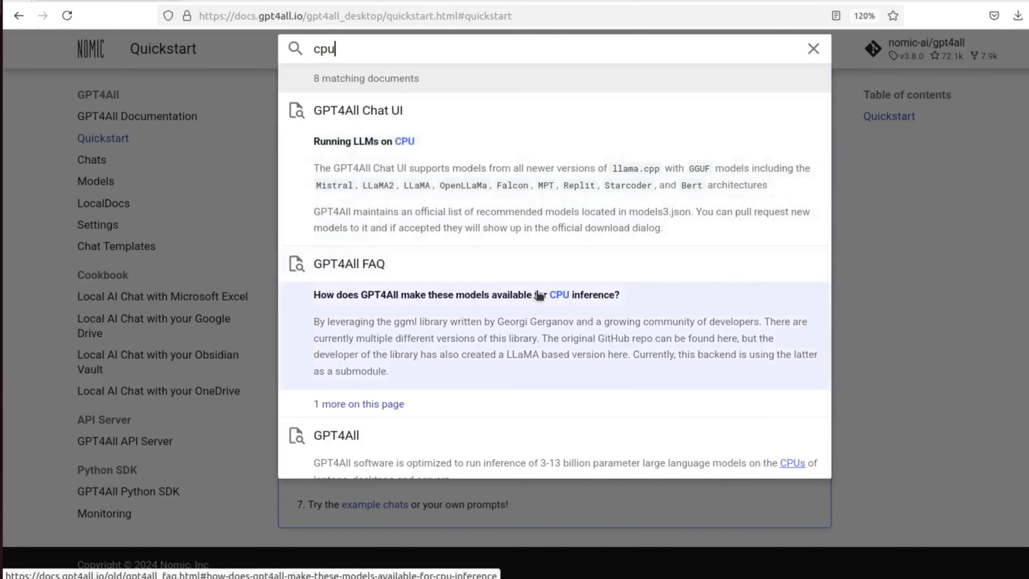
{"action": "left_click", "coordinate": [539, 296]}
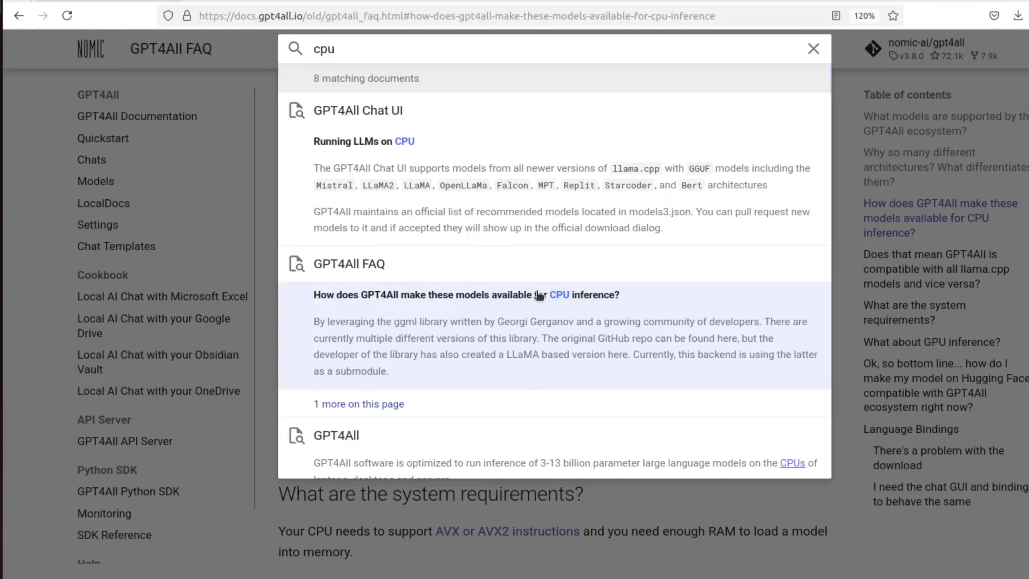
{"action": "left_click", "coordinate": [613, 507]}
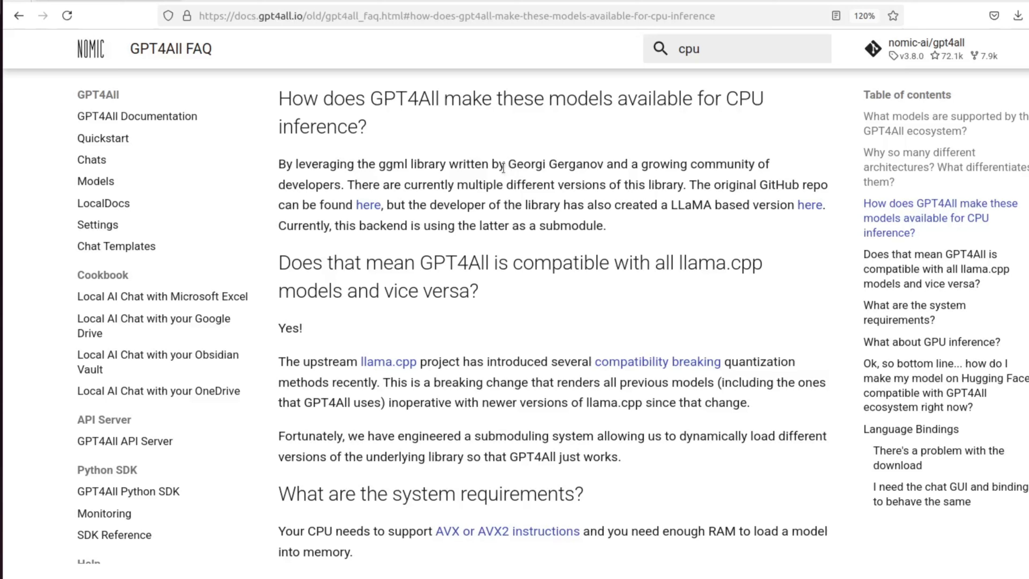
Step: Read through the GPT4All FAQ sections on compatibility and system requirements, and switch to the GPT4All window
{"action": "left_click_drag", "start_coordinate": [506, 164], "coordinate": [405, 207]}
{"action": "left_click", "coordinate": [405, 208]}
{"action": "left_click_drag", "start_coordinate": [313, 263], "coordinate": [508, 309]}
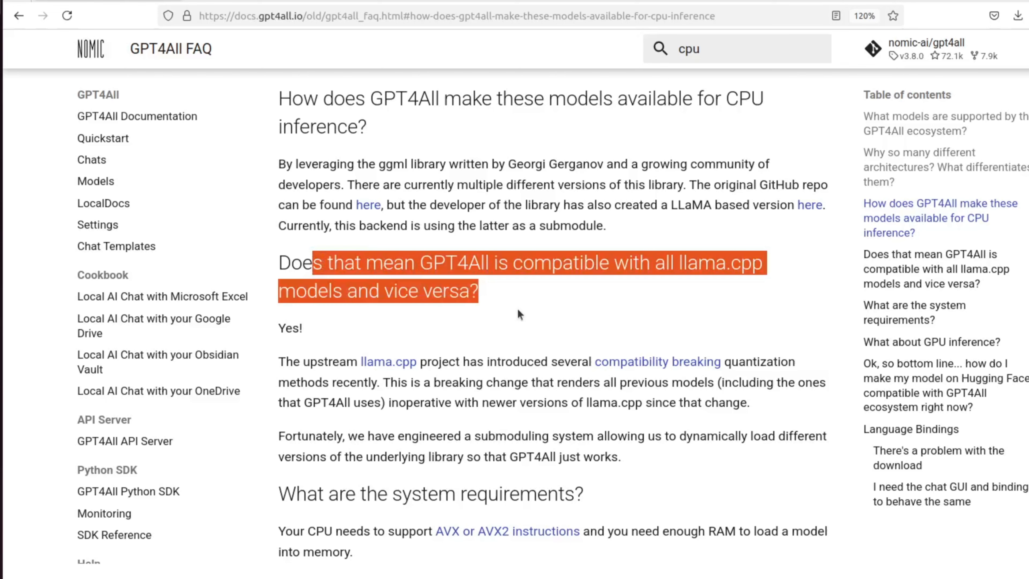
{"action": "left_click", "coordinate": [518, 308]}
{"action": "scroll", "coordinate": [518, 308], "scroll_direction": "down", "scroll_amount": 10}
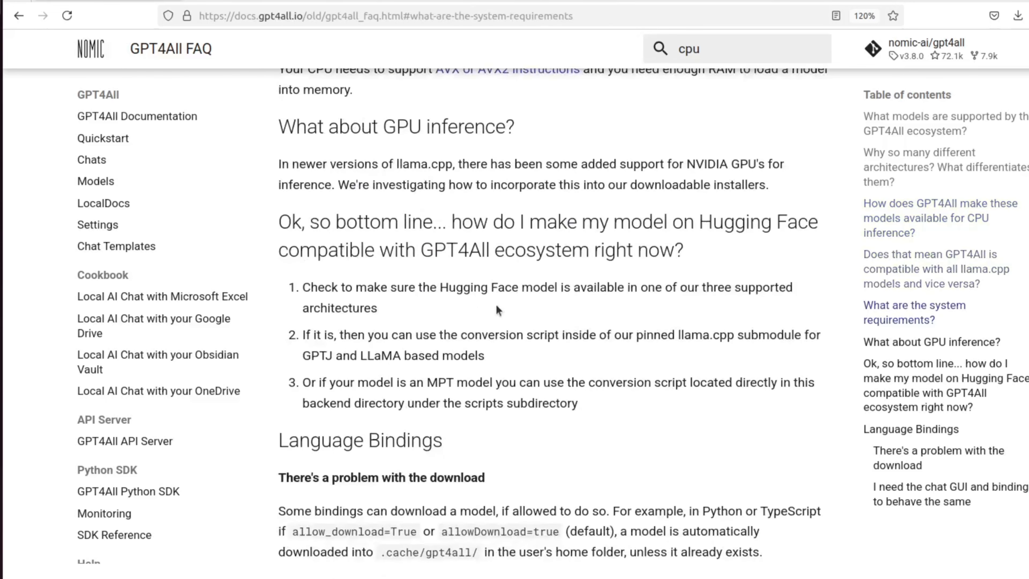
{"action": "scroll", "coordinate": [497, 307], "scroll_direction": "down", "scroll_amount": 10}
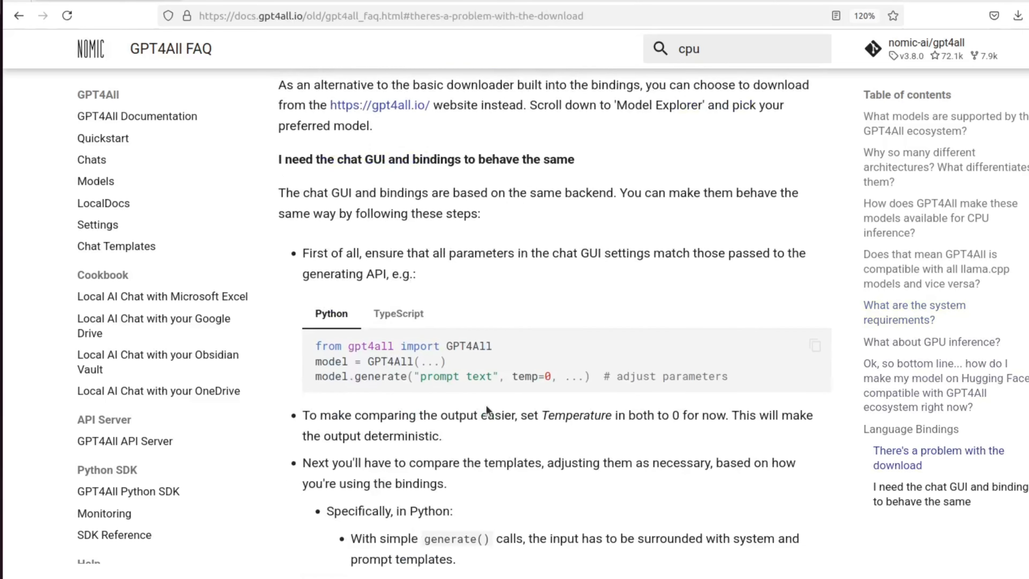
{"action": "scroll", "coordinate": [486, 404], "scroll_direction": "down", "scroll_amount": 3}
{"action": "key", "text": "Home"}
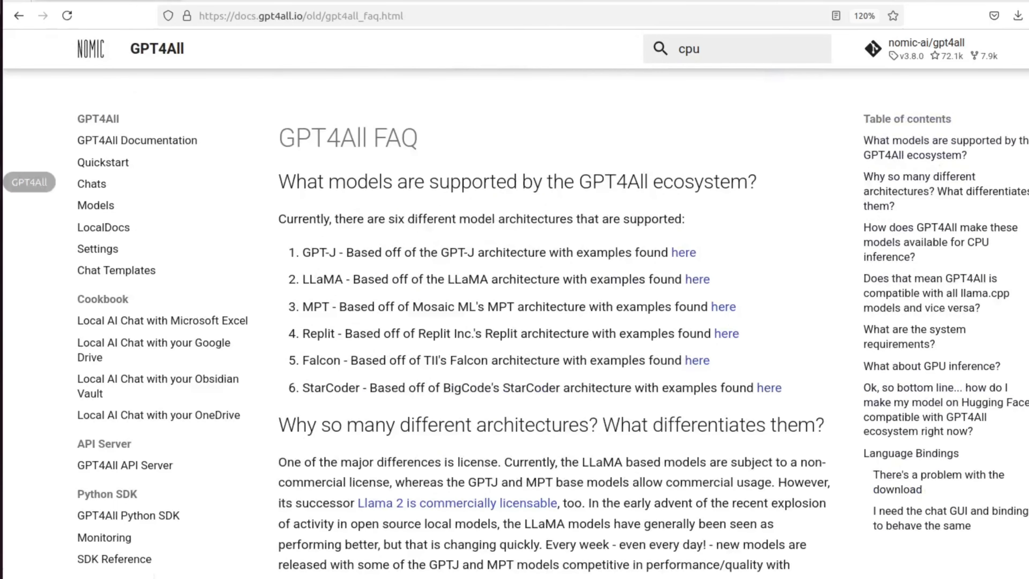
{"action": "left_click", "coordinate": [0, 182]}
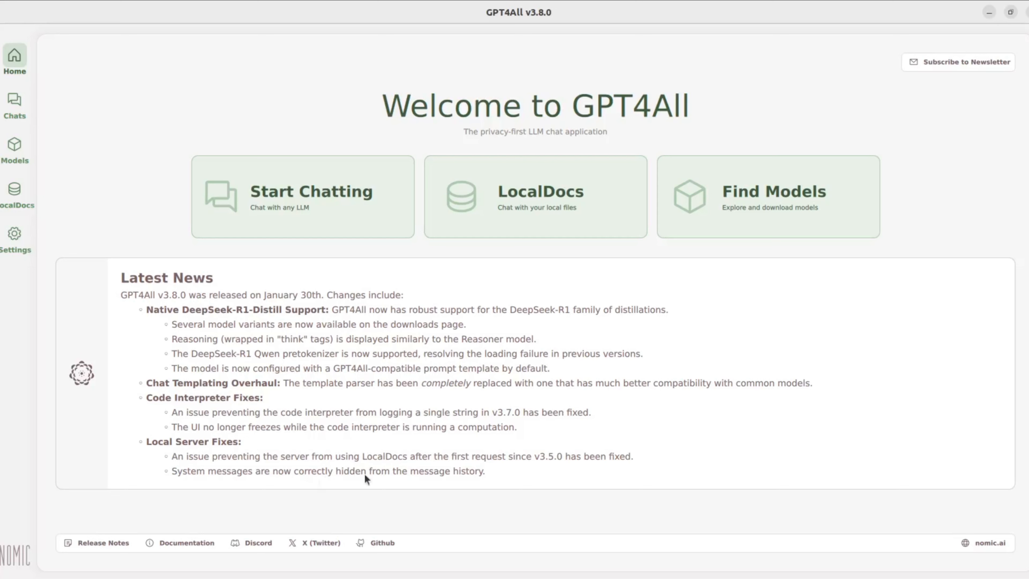
Step: Visit the Chats, Models and LocalDocs pages, and open the application settings
{"action": "left_click", "coordinate": [19, 117]}
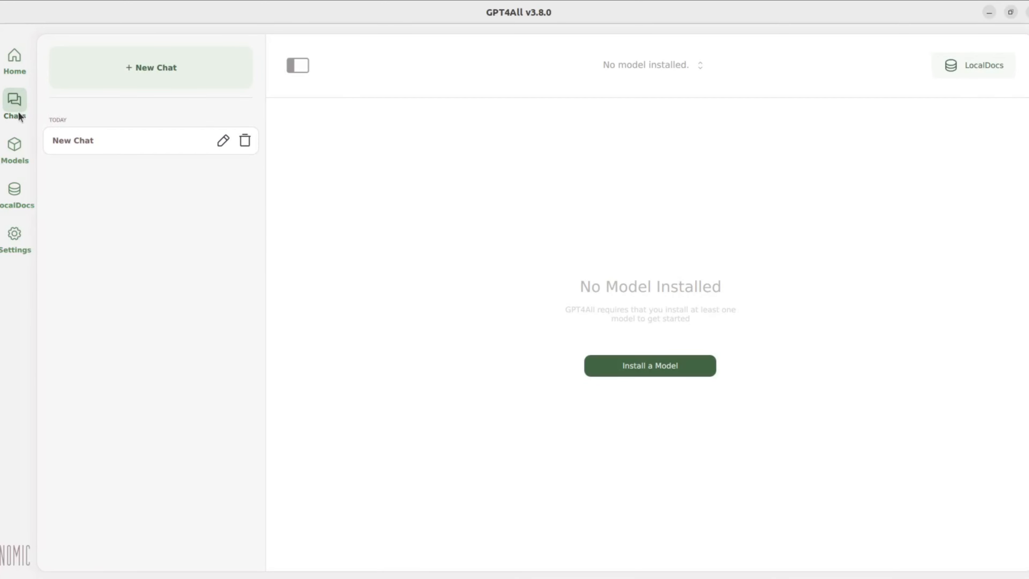
{"action": "left_click", "coordinate": [16, 150]}
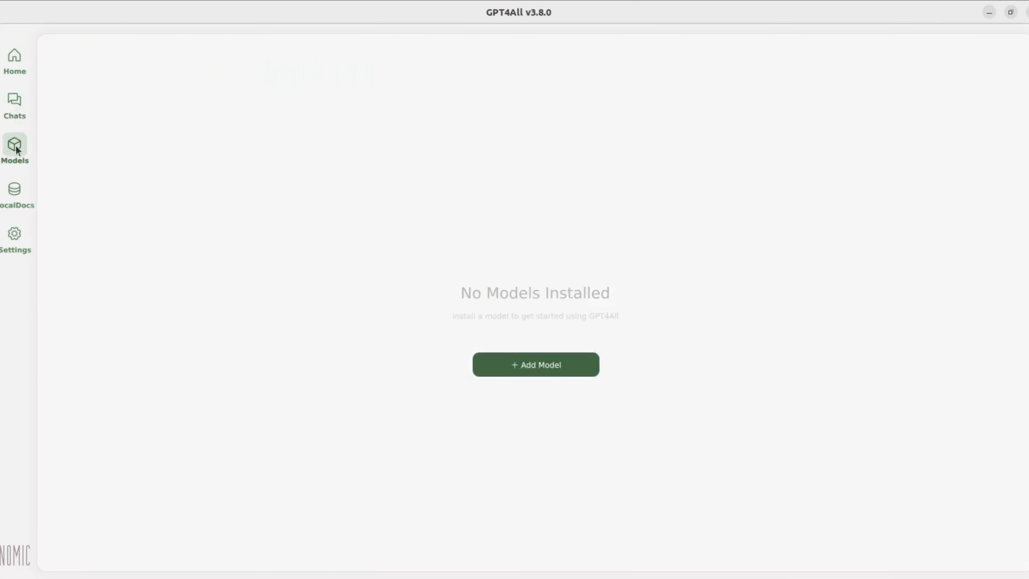
{"action": "left_click", "coordinate": [17, 193]}
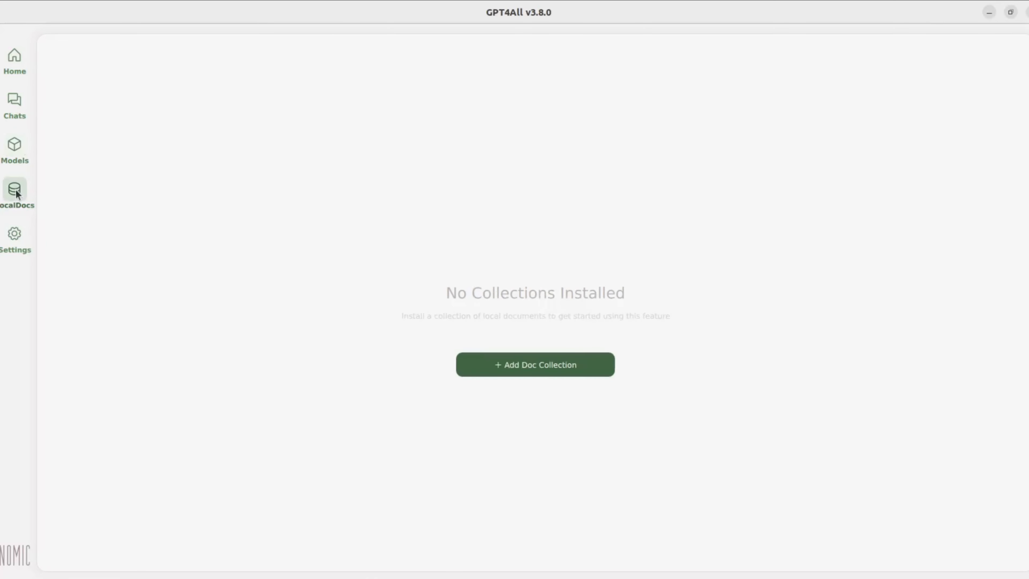
{"action": "left_click", "coordinate": [15, 242]}
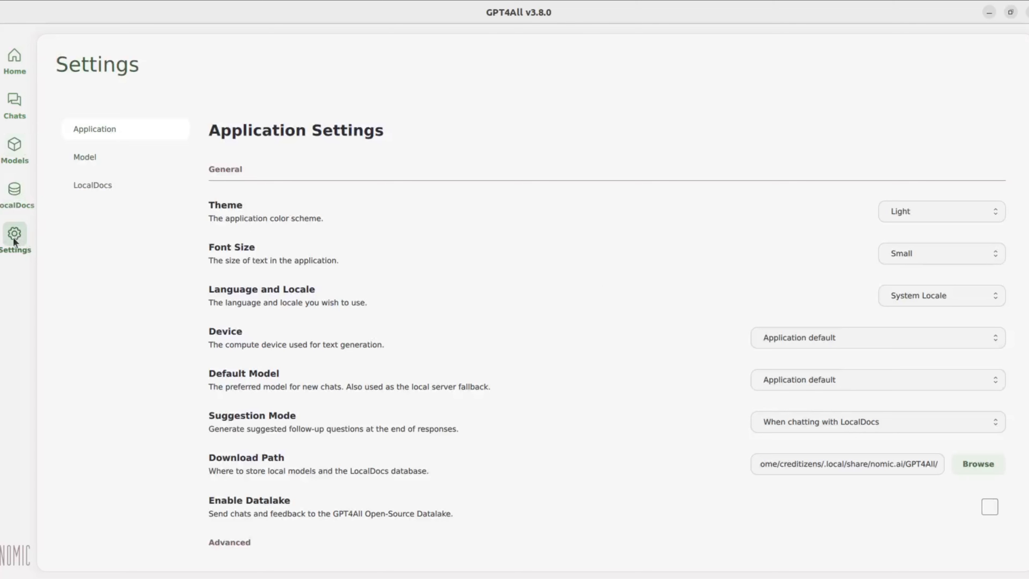
Step: Switch the application theme to Dark and the font size to Medium
{"action": "left_click", "coordinate": [979, 212]}
{"action": "left_click", "coordinate": [906, 263]}
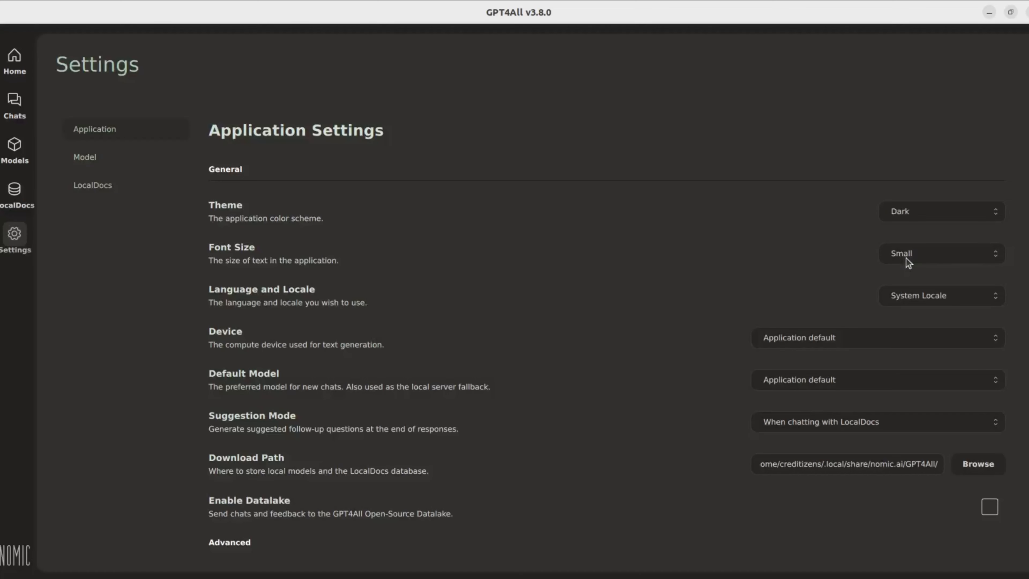
{"action": "left_click", "coordinate": [926, 249]}
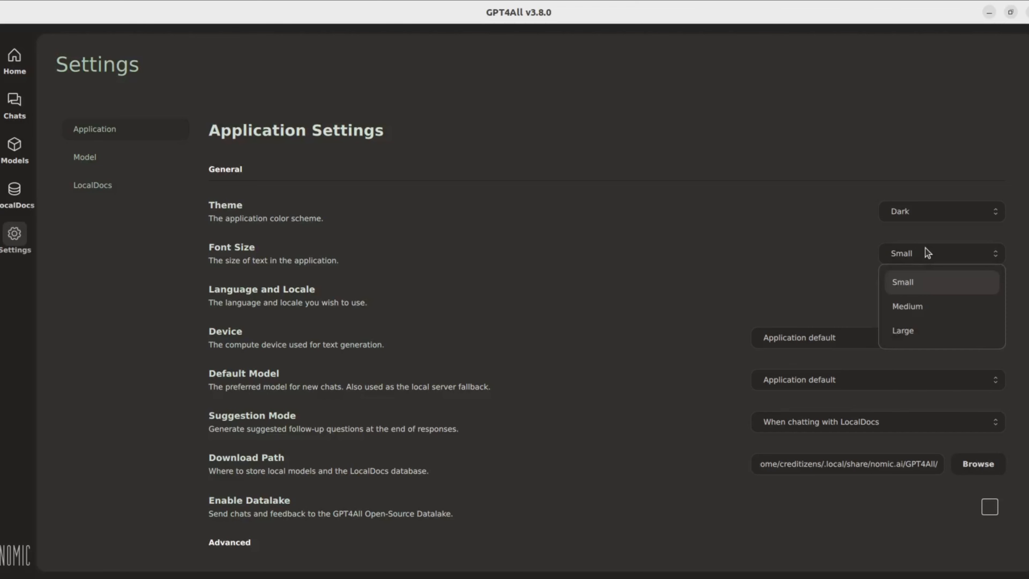
{"action": "left_click", "coordinate": [903, 308]}
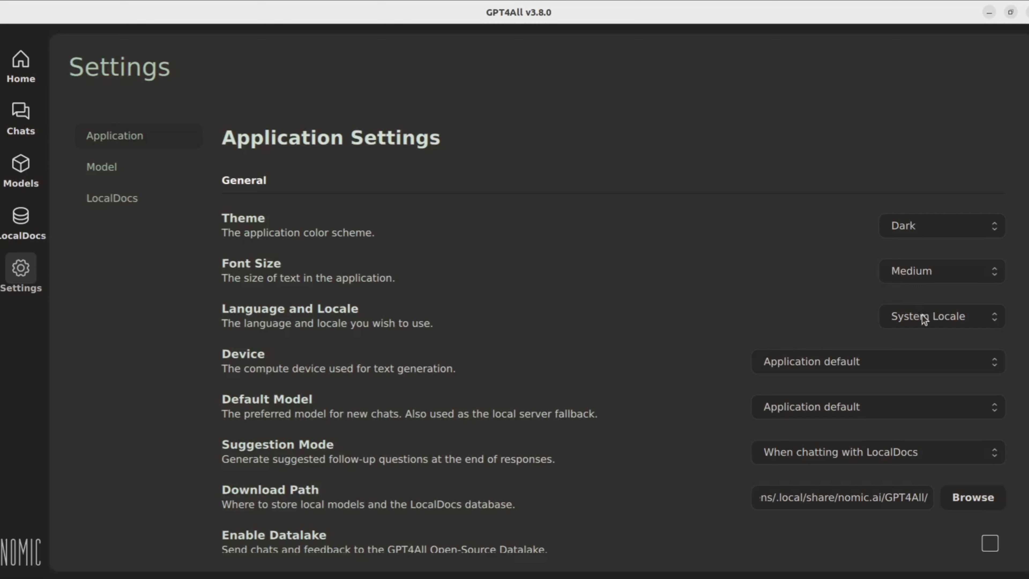
Step: Set the language and locale to en_US and the compute device to CPU
{"action": "left_click", "coordinate": [920, 317]}
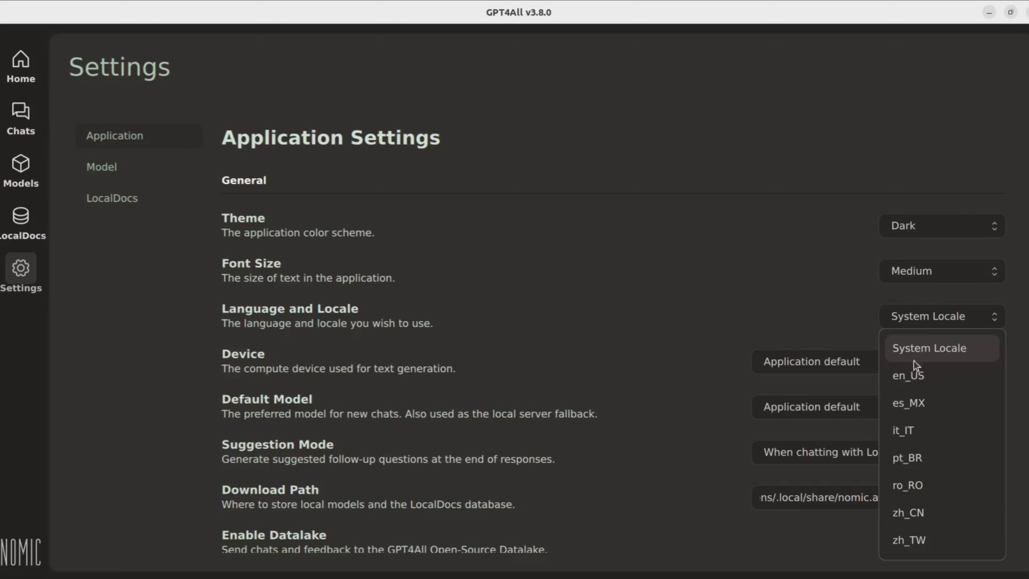
{"action": "left_click", "coordinate": [911, 377]}
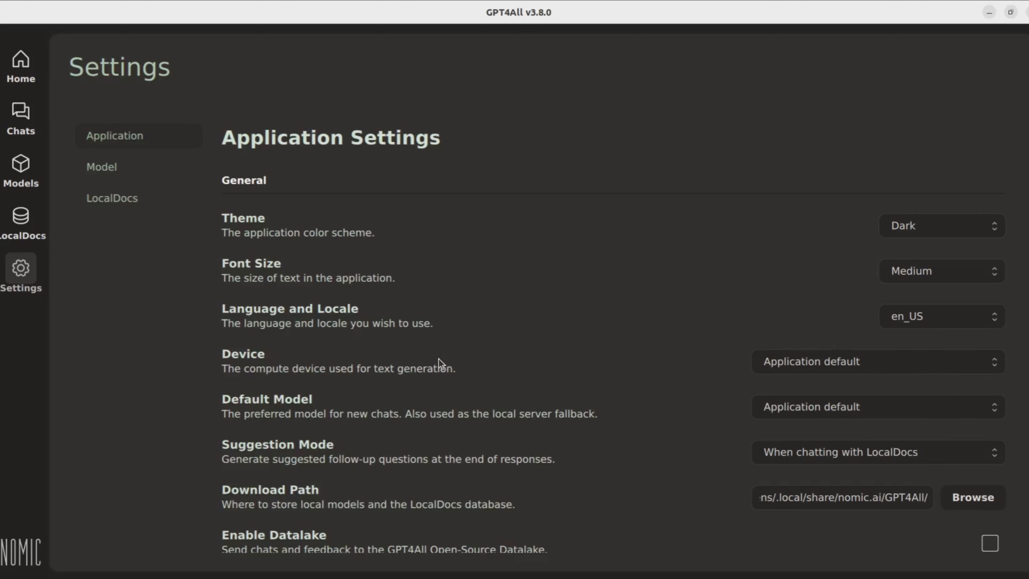
{"action": "left_click", "coordinate": [859, 368]}
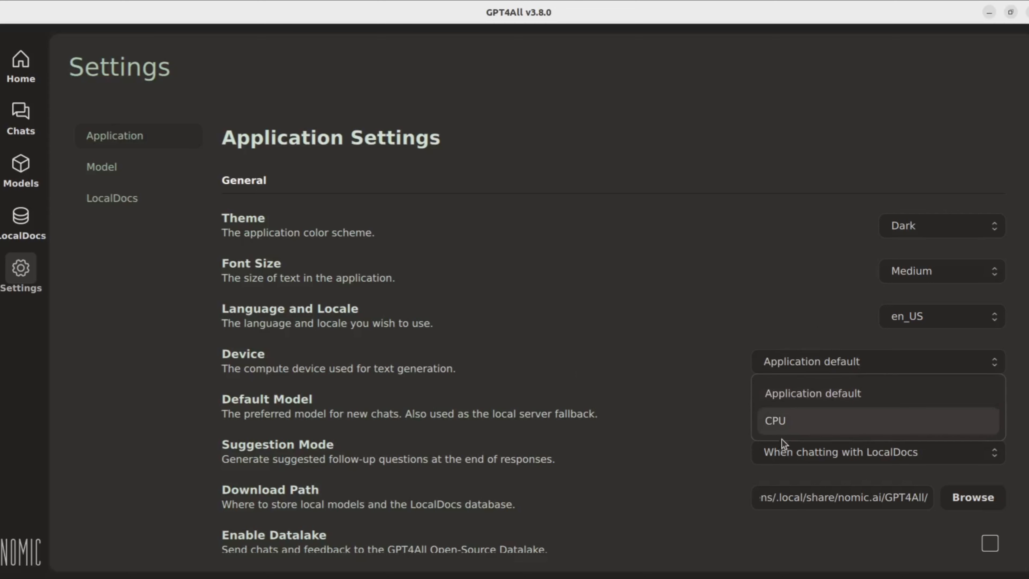
{"action": "left_click", "coordinate": [789, 426]}
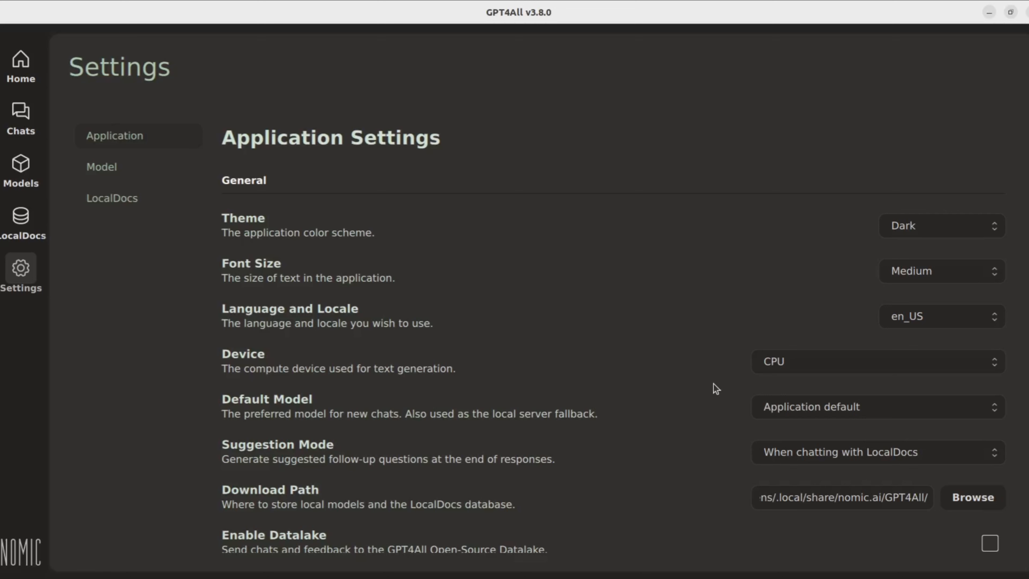
Step: Review the available Default Model and Suggestion Mode options
{"action": "left_click", "coordinate": [886, 410]}
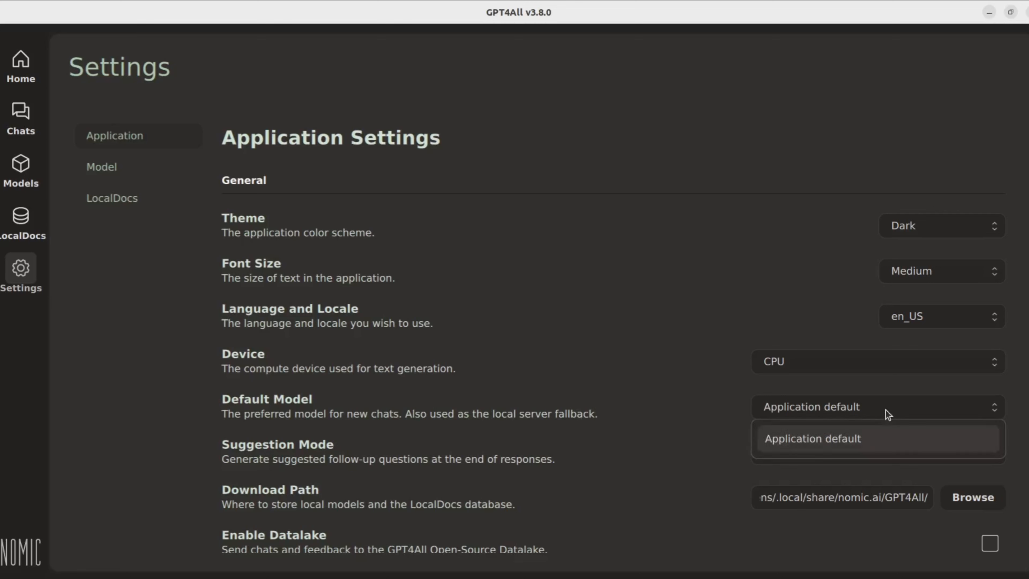
{"action": "left_click", "coordinate": [737, 437]}
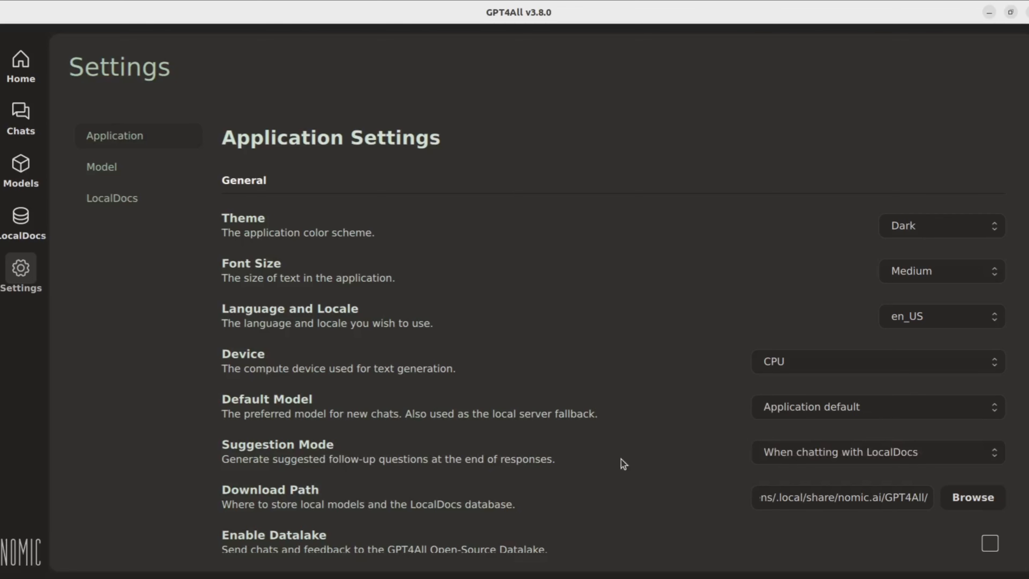
{"action": "scroll", "coordinate": [621, 460], "scroll_direction": "down", "scroll_amount": 4}
{"action": "scroll", "coordinate": [620, 460], "scroll_direction": "down", "scroll_amount": 1}
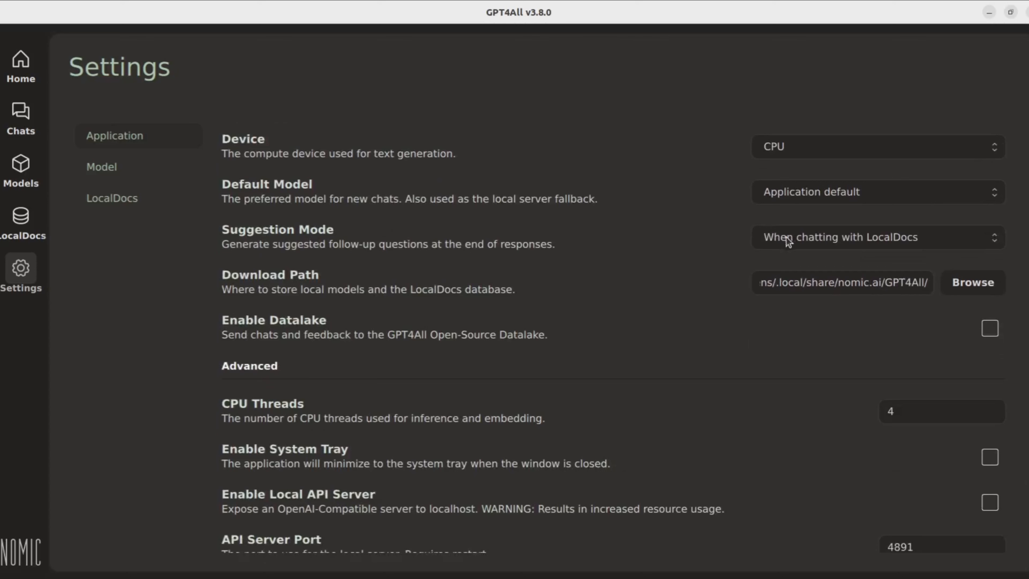
{"action": "left_click", "coordinate": [897, 241]}
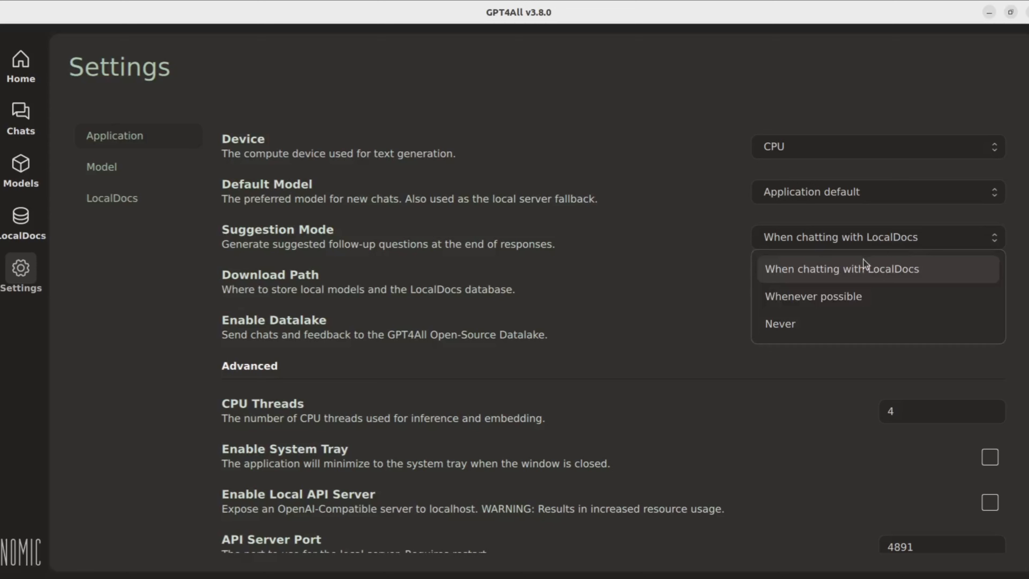
{"action": "left_click", "coordinate": [719, 283]}
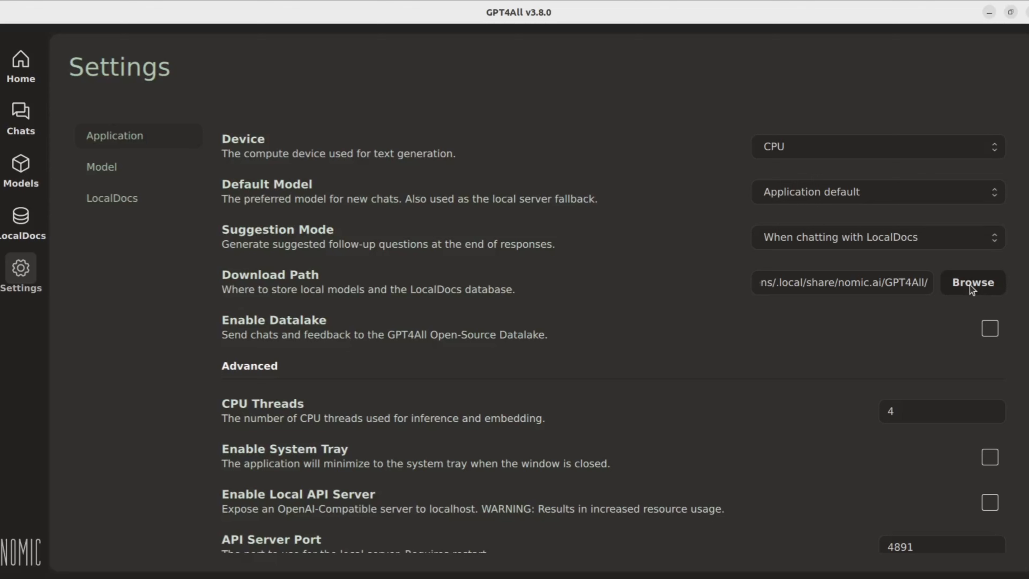
Step: Mount the host's E drive at /mnt/e with vmhgfs-fuse in a new terminal tab, entering the sudo password
{"action": "left_click", "coordinate": [959, 284]}
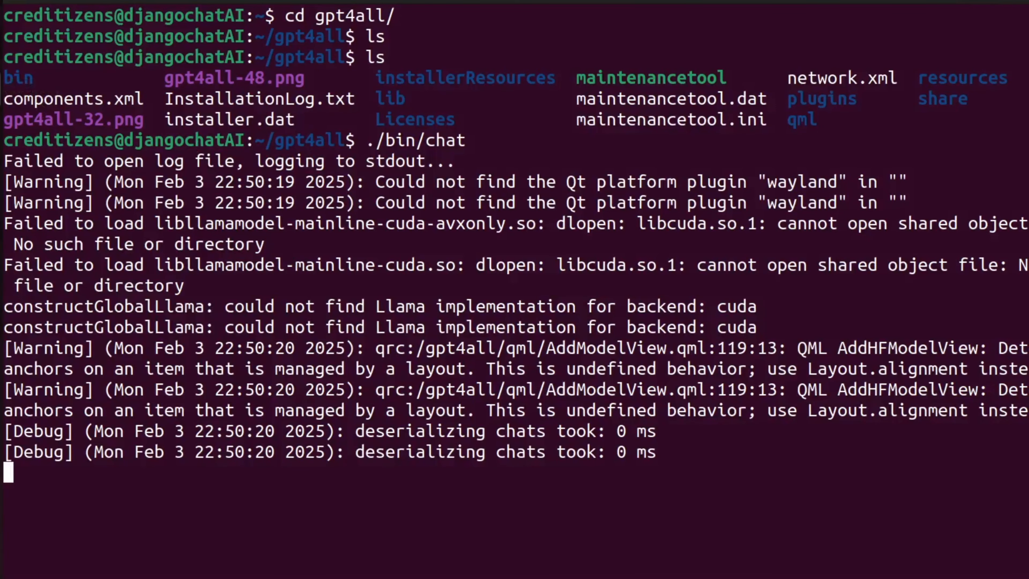
{"action": "key", "text": "ctrl+shift+t"}
{"action": "type", "text": "sudo vmhgfs-fuse .host:/E /mnt/e -o allow_other"}
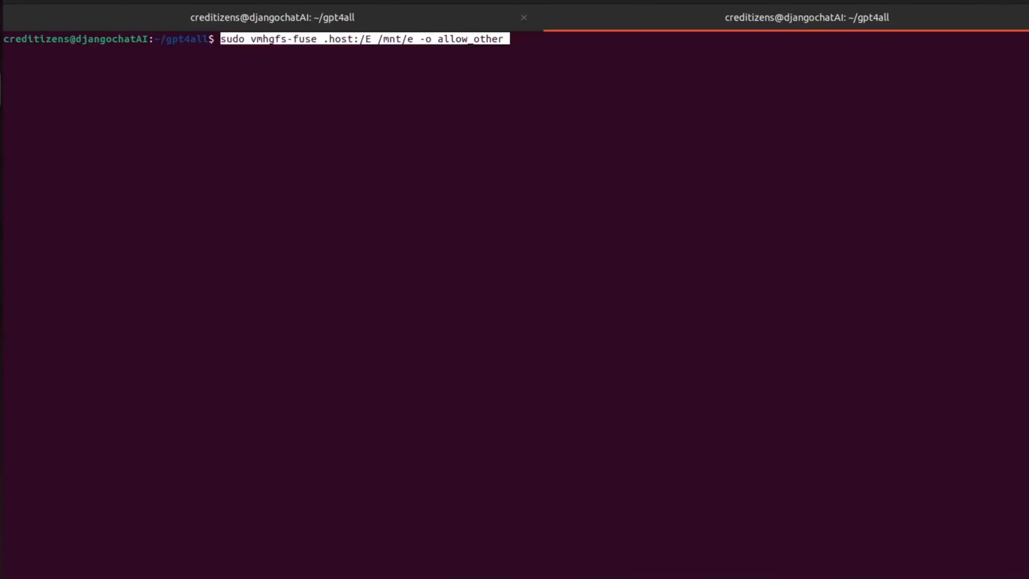
{"action": "key", "text": "Return"}
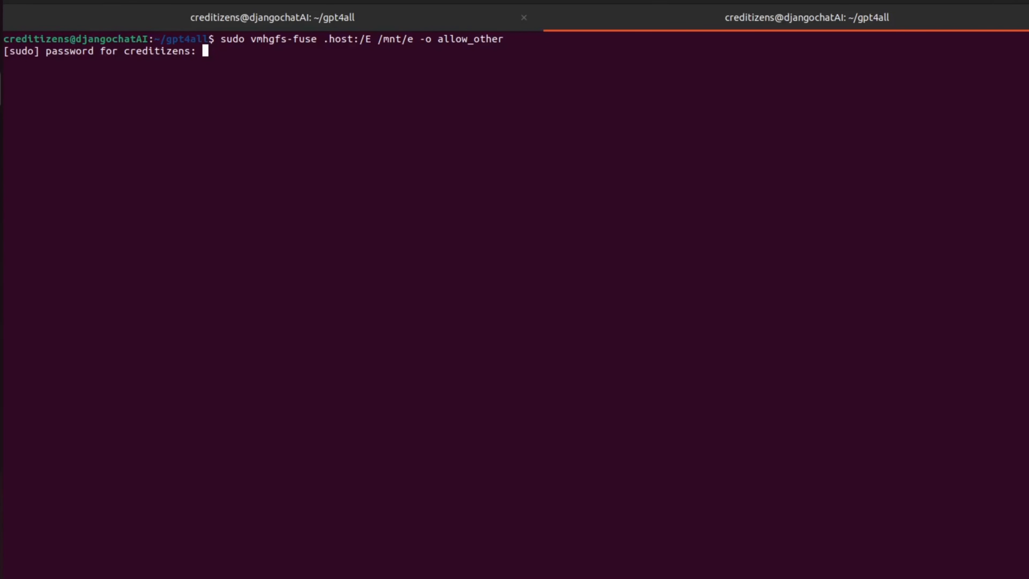
{"action": "key", "text": "Return"}
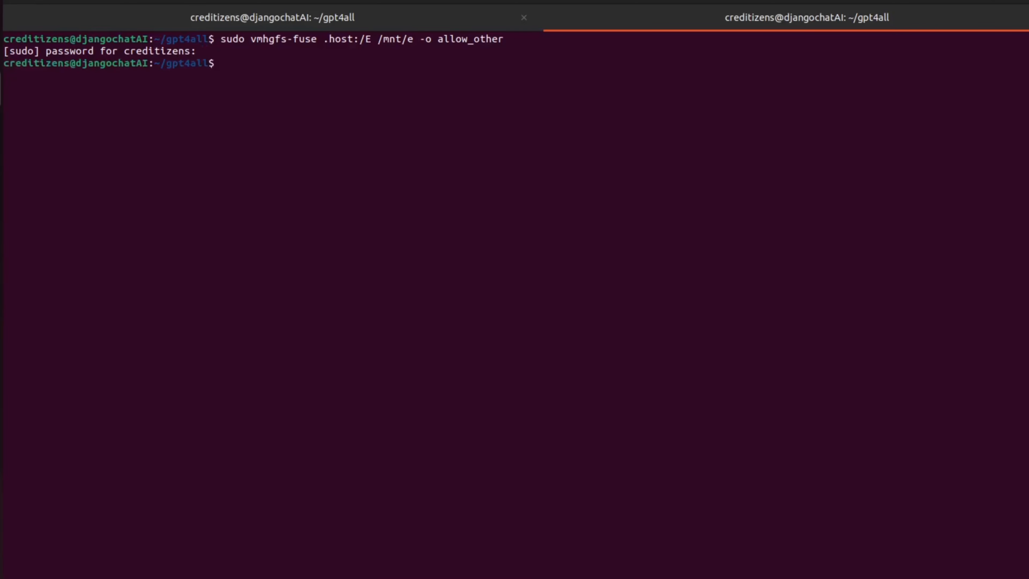
Step: List the contents of /mnt/e/ and clear the terminal
{"action": "type", "text": "ls /mnt/e/"}
{"action": "key", "text": "Return"}
{"action": "type", "text": "clear"}
{"action": "key", "text": "Return"}
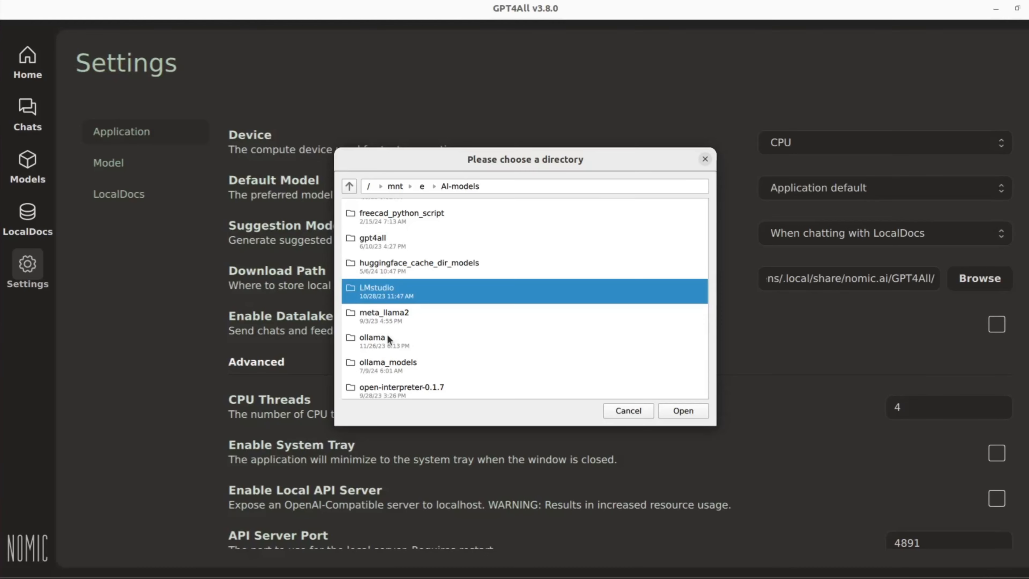
Step: Set the download path to the /mnt/e/AI-models/GPT4ALL_models_folder directory
{"action": "left_click", "coordinate": [422, 186]}
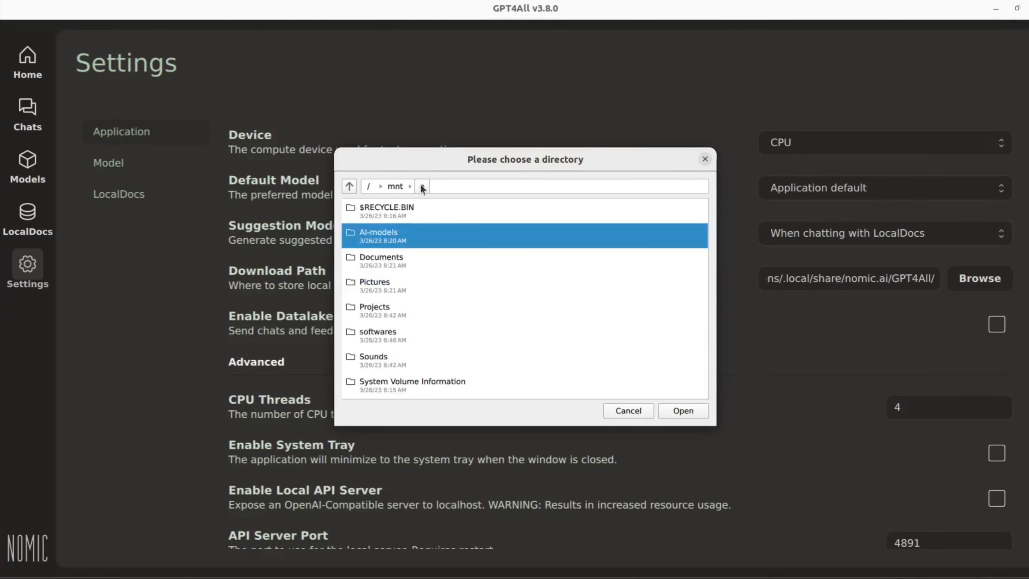
{"action": "double_click", "coordinate": [382, 238]}
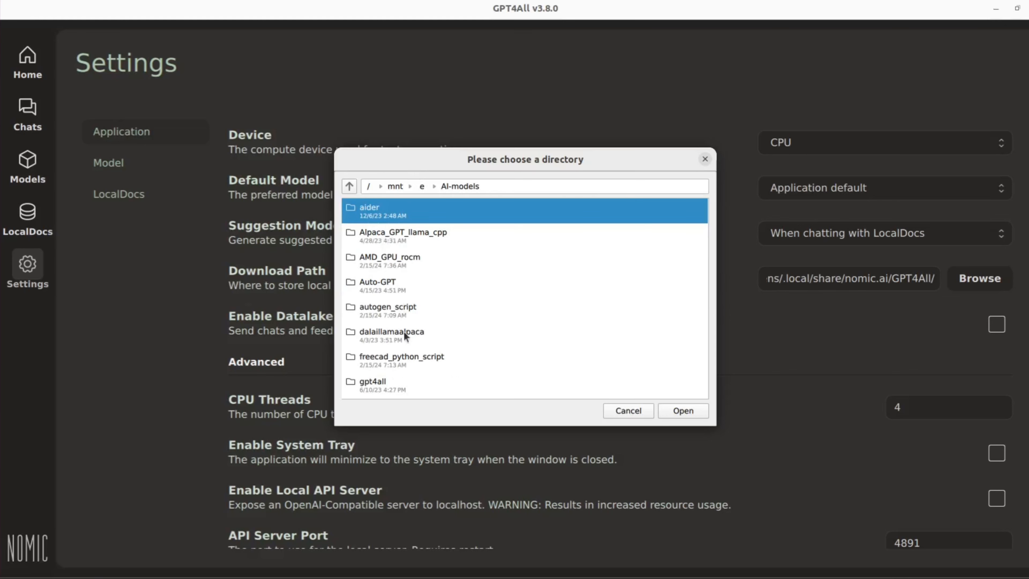
{"action": "scroll", "coordinate": [404, 332], "scroll_direction": "down", "scroll_amount": 2}
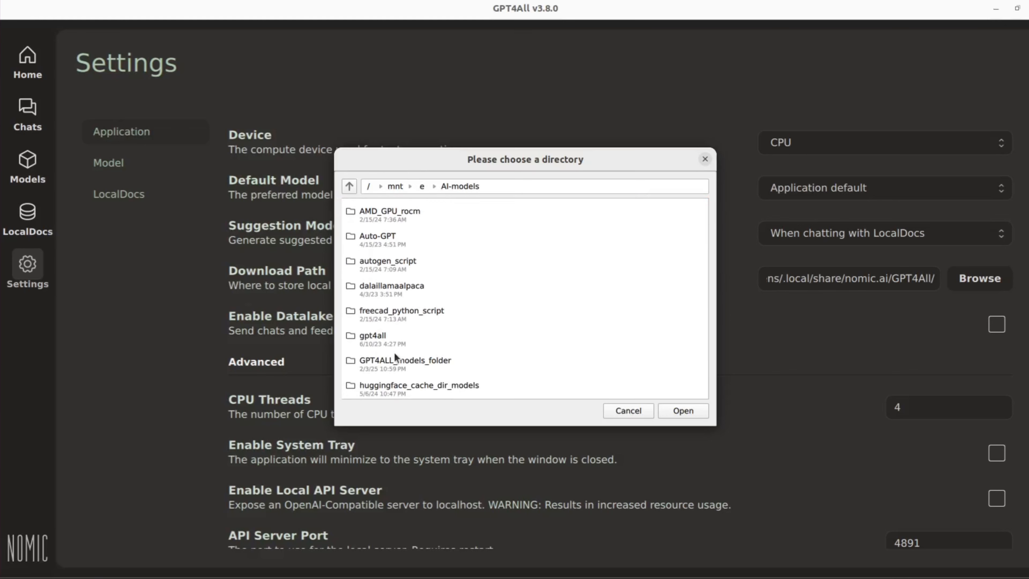
{"action": "double_click", "coordinate": [392, 363]}
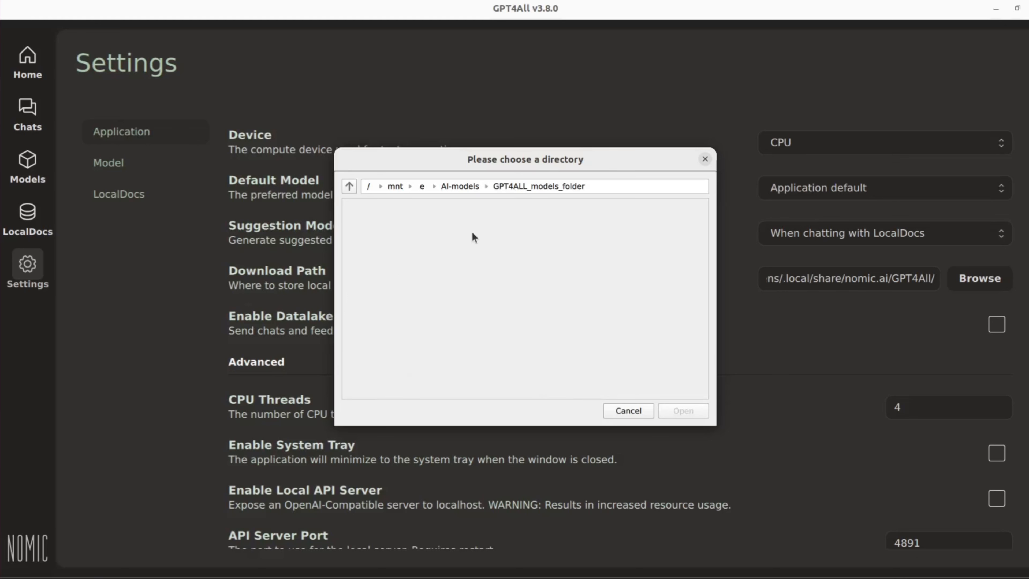
{"action": "left_click", "coordinate": [465, 185]}
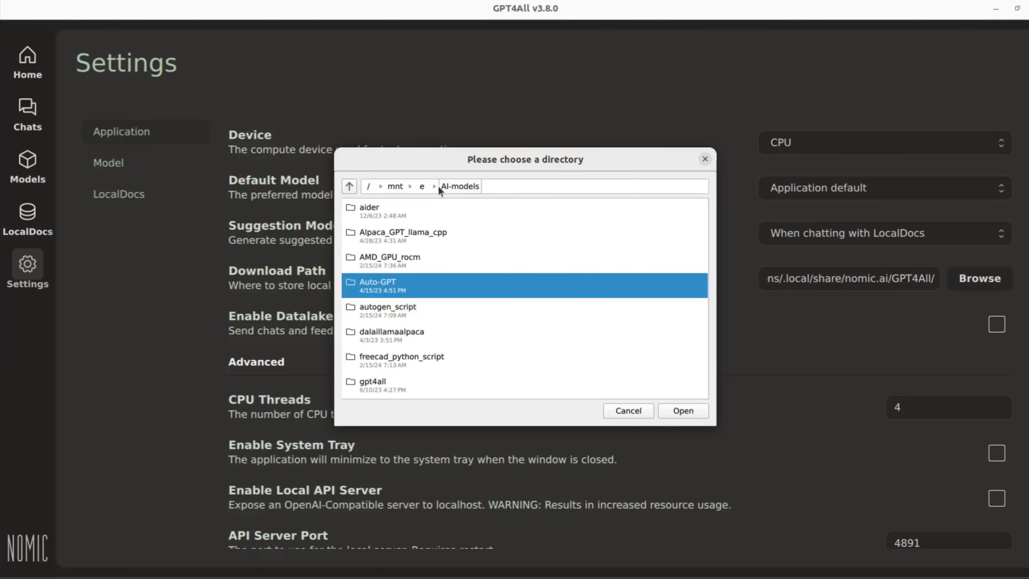
{"action": "left_click", "coordinate": [421, 188]}
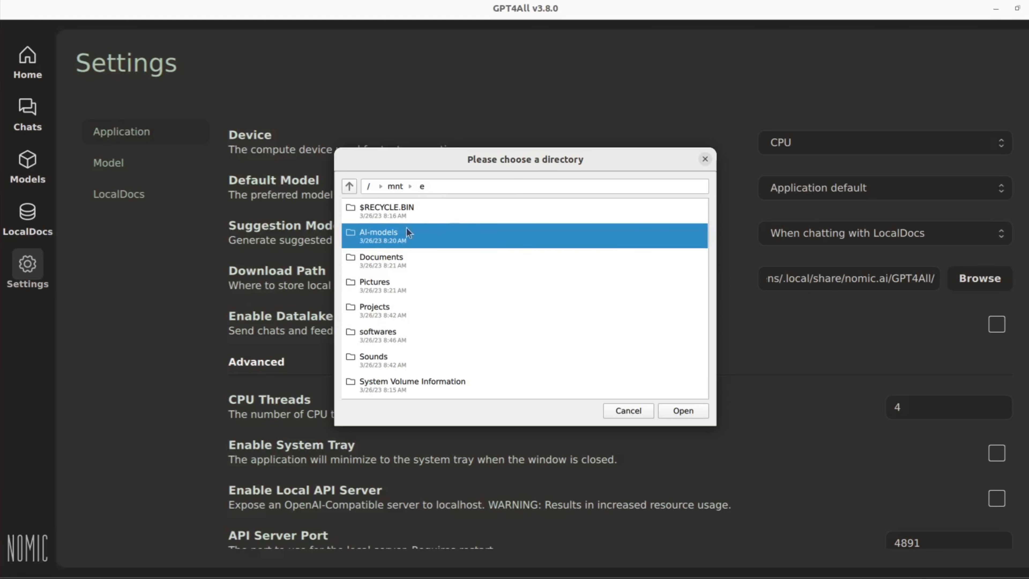
{"action": "double_click", "coordinate": [394, 231]}
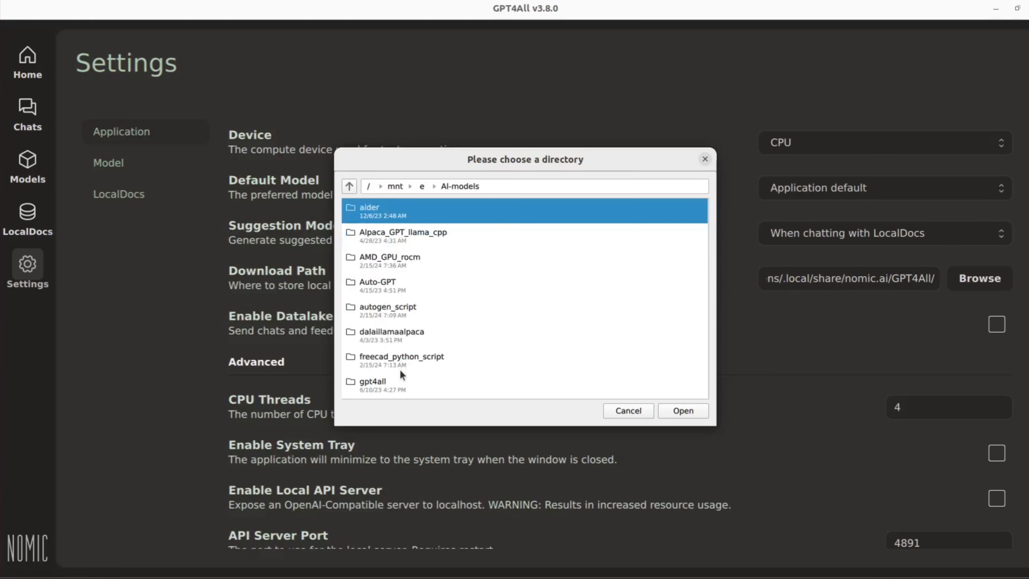
{"action": "scroll", "coordinate": [401, 372], "scroll_direction": "down", "scroll_amount": 1}
{"action": "left_click", "coordinate": [402, 367]}
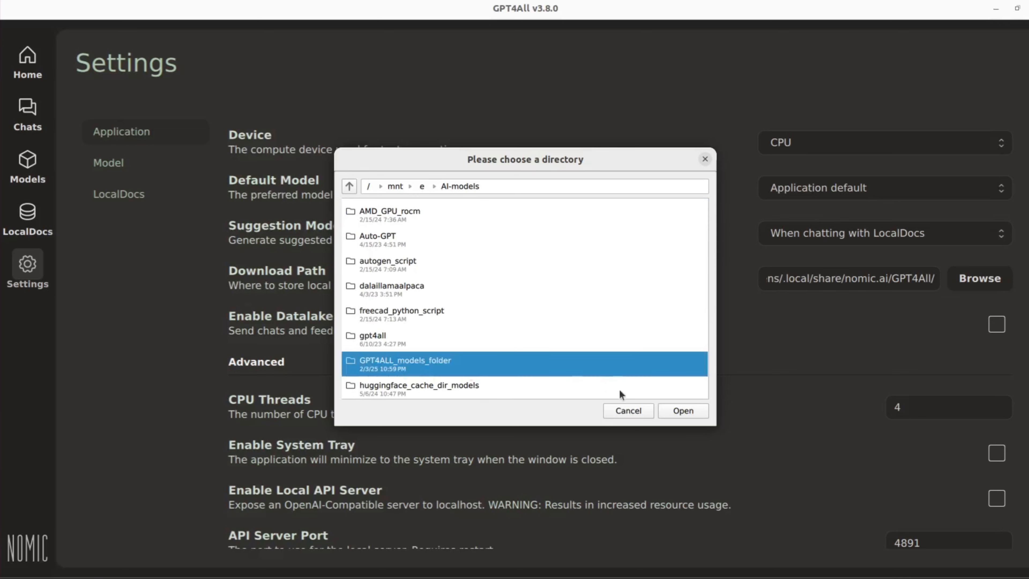
{"action": "left_click", "coordinate": [693, 413]}
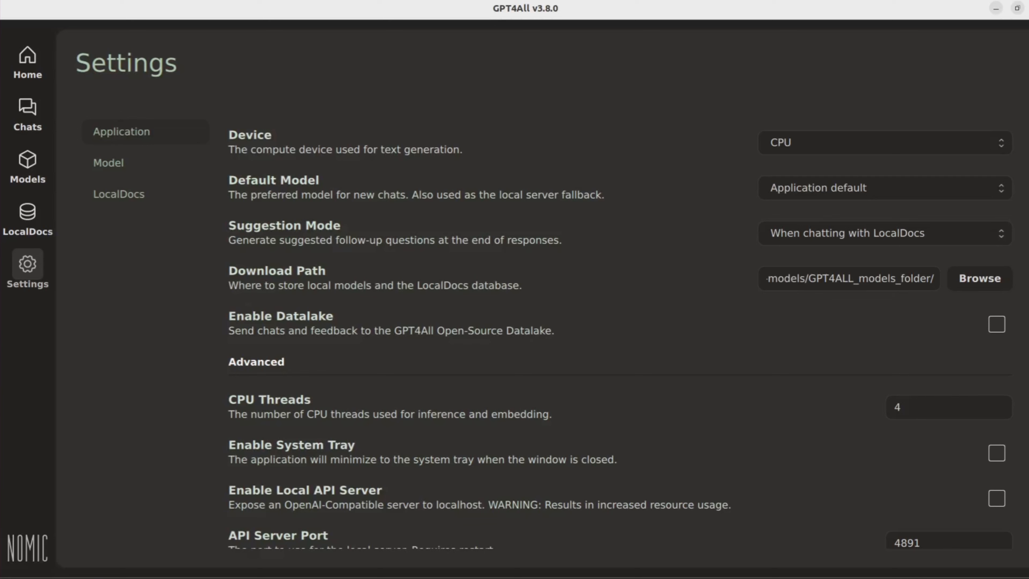
Step: Try to enable the Datalake but cancel its contribution dialog
{"action": "left_click", "coordinate": [996, 328]}
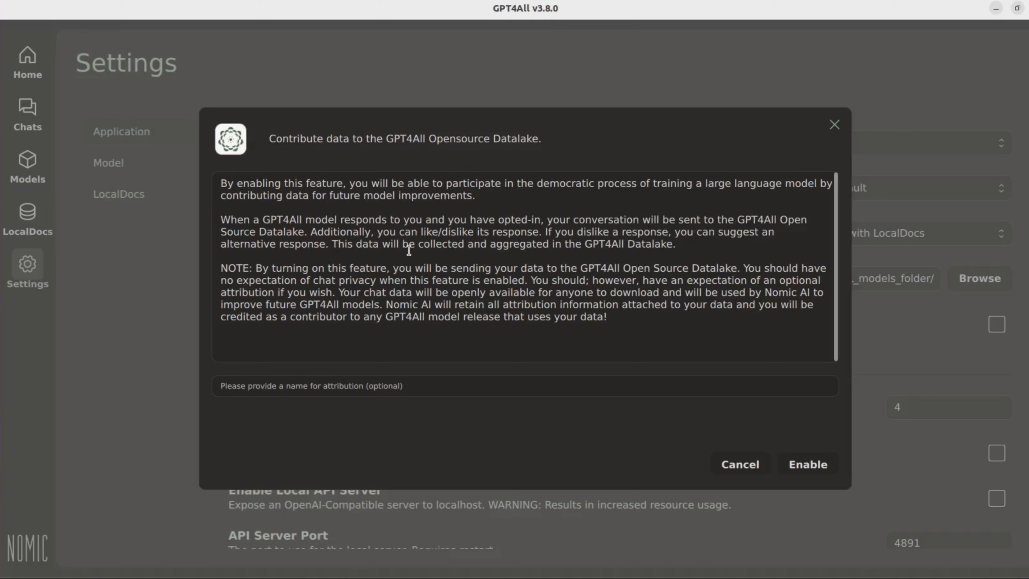
{"action": "left_click", "coordinate": [751, 466]}
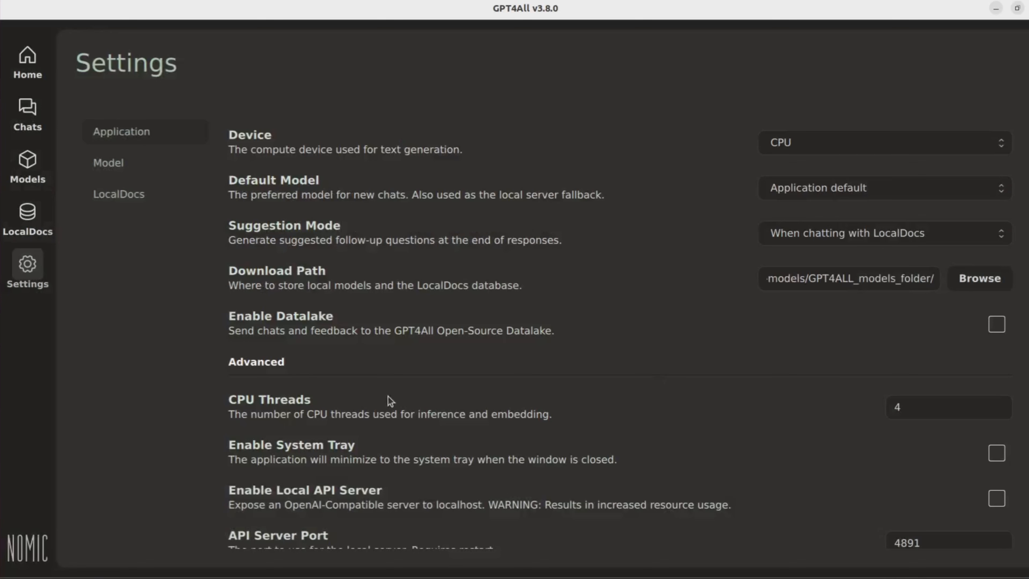
Step: Set the number of CPU threads to 8
{"action": "scroll", "coordinate": [665, 369], "scroll_direction": "down", "scroll_amount": 3}
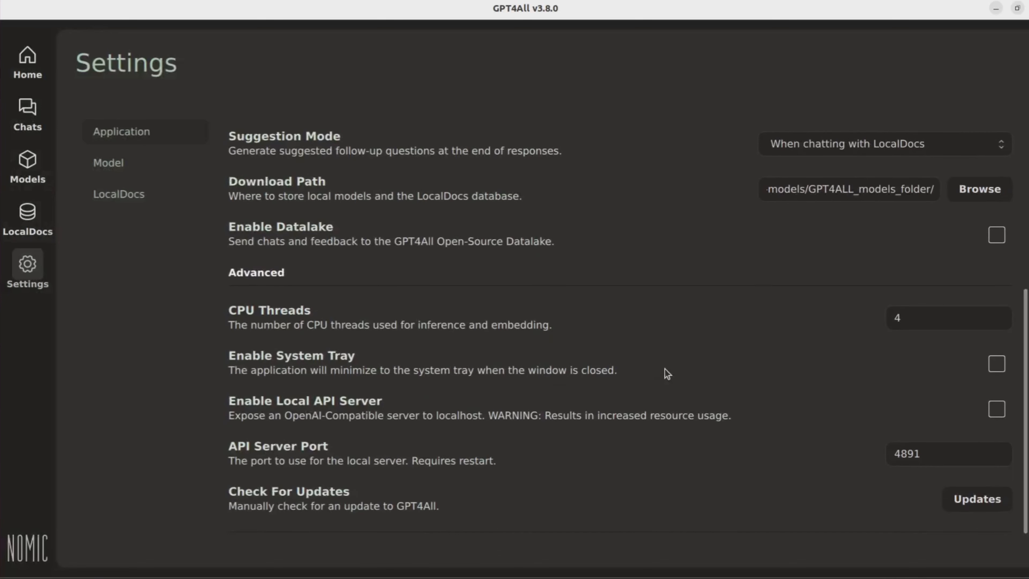
{"action": "scroll", "coordinate": [665, 369], "scroll_direction": "down", "scroll_amount": 1}
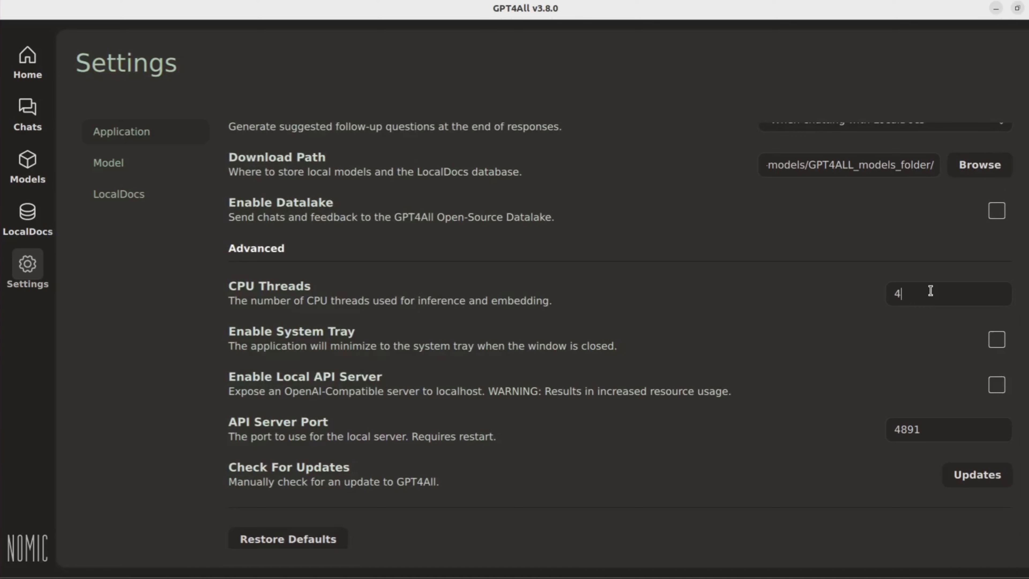
{"action": "key", "text": "BackSpace"}
{"action": "type", "text": "8"}
{"action": "left_click", "coordinate": [997, 340]}
{"action": "left_click", "coordinate": [992, 338]}
{"action": "left_click", "coordinate": [998, 340]}
{"action": "left_click_drag", "start_coordinate": [926, 428], "coordinate": [880, 429]}
{"action": "left_click", "coordinate": [997, 386]}
Step: Check for GPT4All updates
{"action": "left_click", "coordinate": [978, 477]}
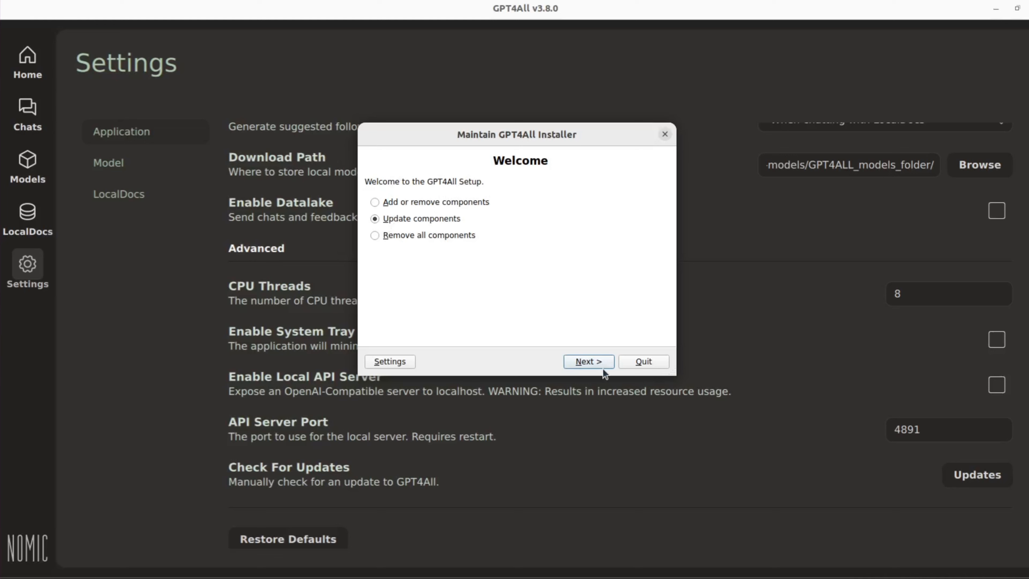
Step: Run the component update check in the maintenance tool and quit it
{"action": "left_click", "coordinate": [598, 362]}
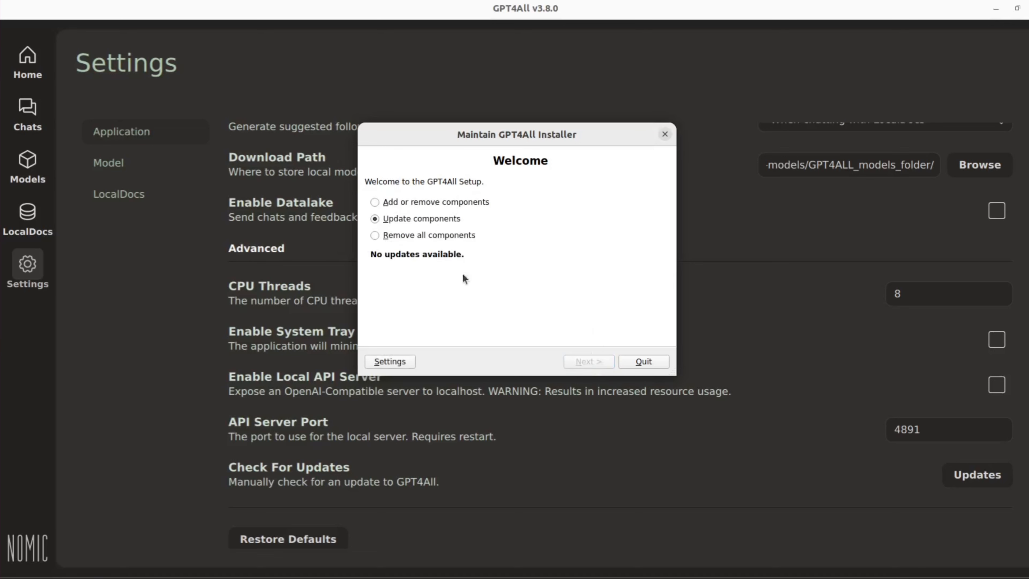
{"action": "left_click", "coordinate": [641, 362]}
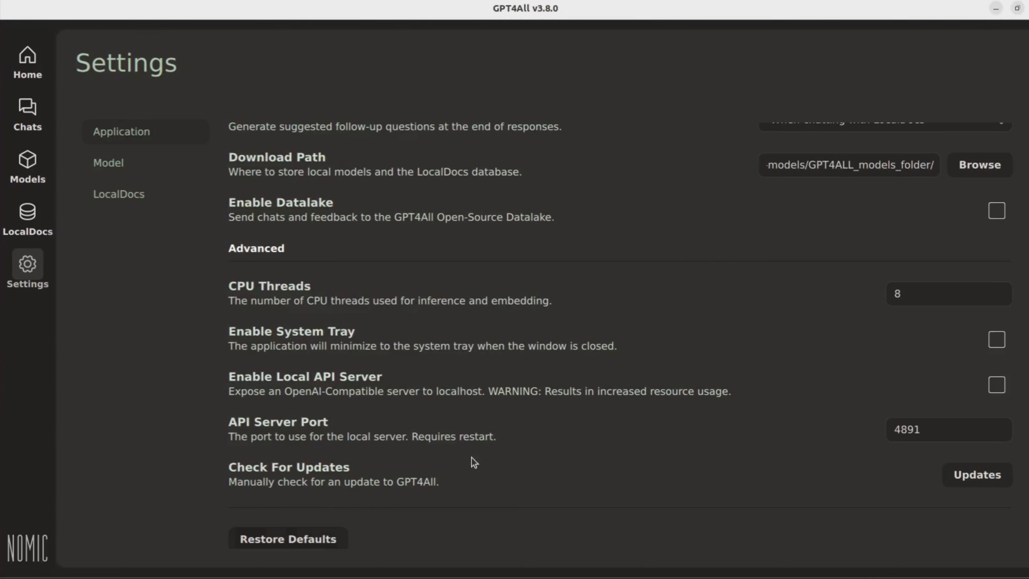
{"action": "scroll", "coordinate": [411, 278], "scroll_direction": "up", "scroll_amount": 6}
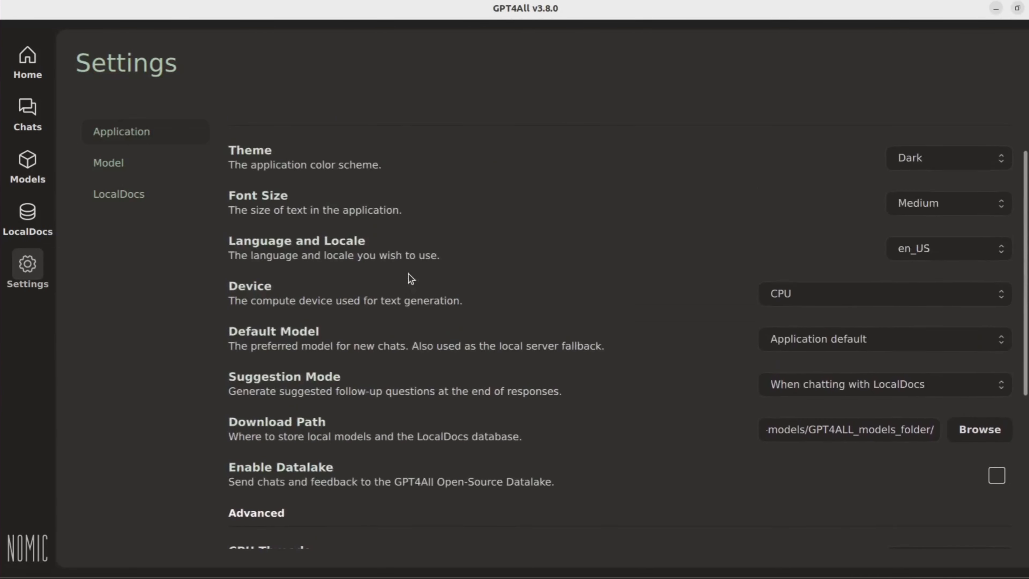
Step: Open the Model settings and review the default generation parameters
{"action": "left_click", "coordinate": [110, 164]}
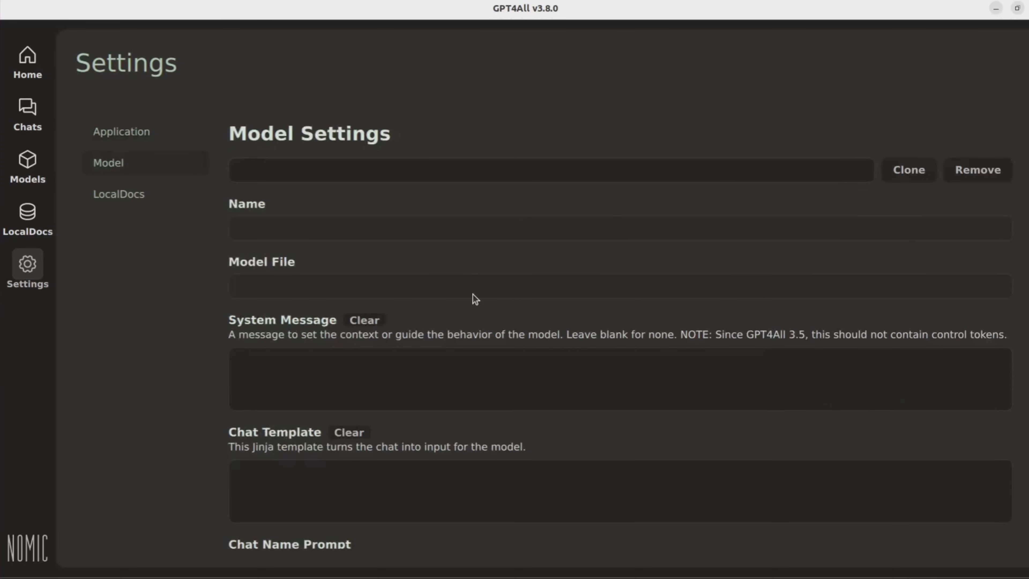
{"action": "scroll", "coordinate": [475, 299], "scroll_direction": "down", "scroll_amount": 5}
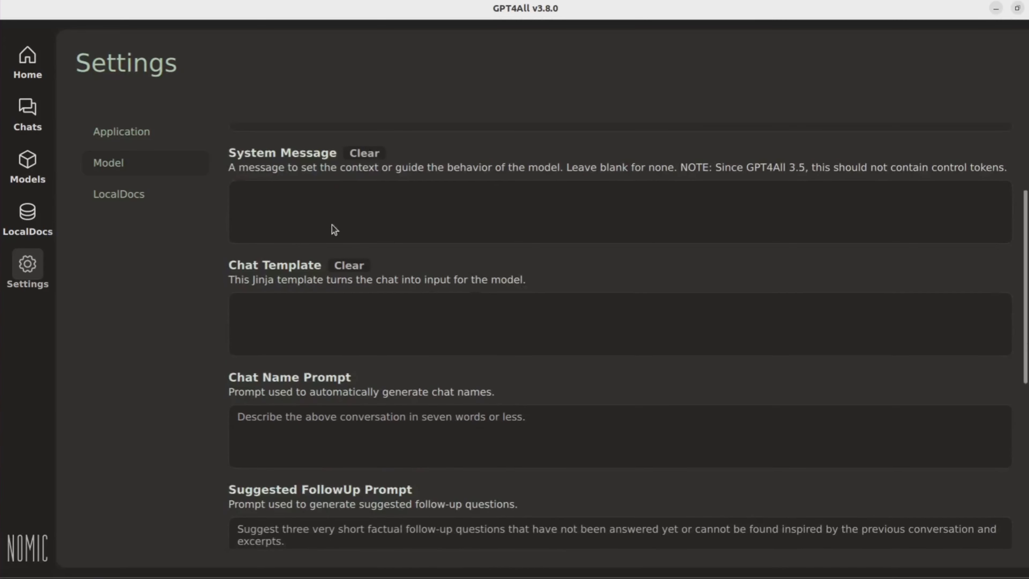
{"action": "scroll", "coordinate": [364, 412], "scroll_direction": "down", "scroll_amount": 8}
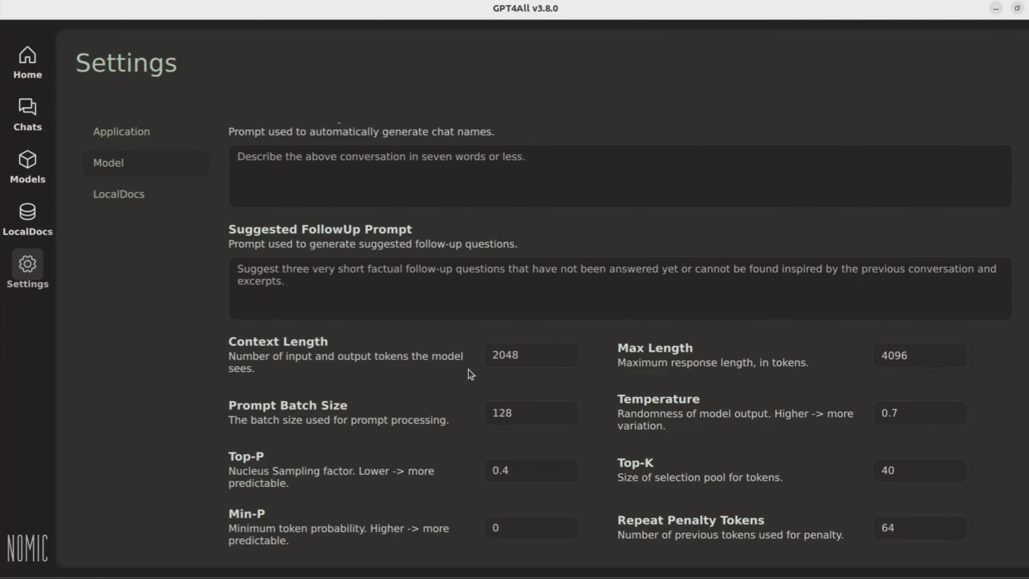
{"action": "scroll", "coordinate": [495, 284], "scroll_direction": "down", "scroll_amount": 3}
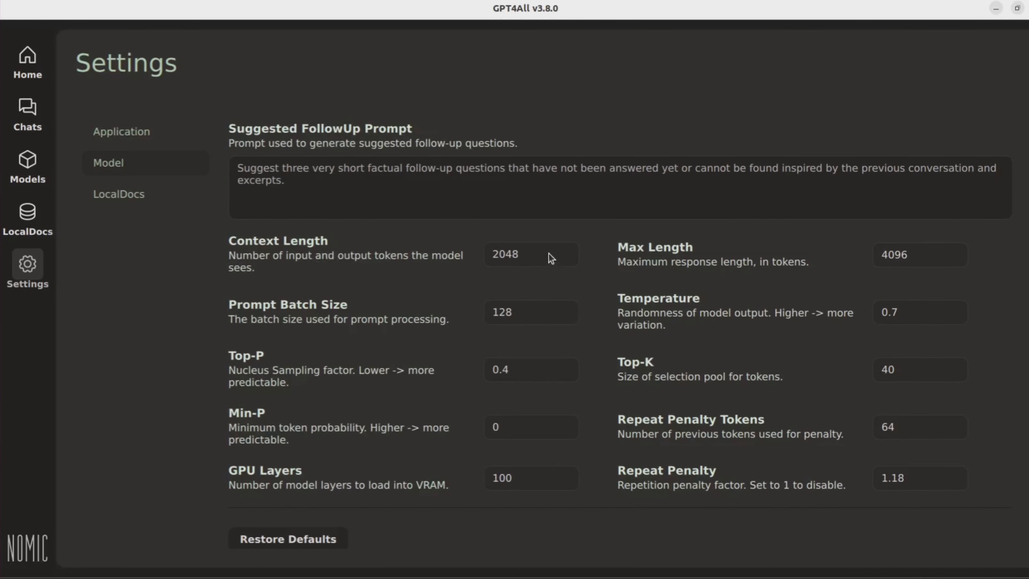
{"action": "mouse_move", "coordinate": [541, 250]}
{"action": "mouse_move", "coordinate": [499, 436]}
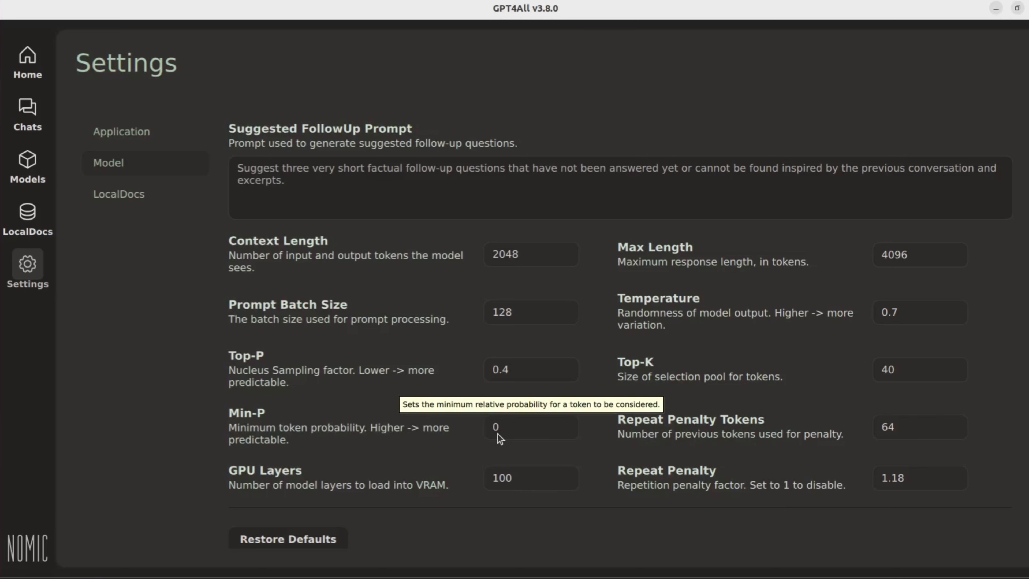
Step: Open the LocalDocs settings and set the embeddings device to CPU
{"action": "left_click", "coordinate": [127, 193]}
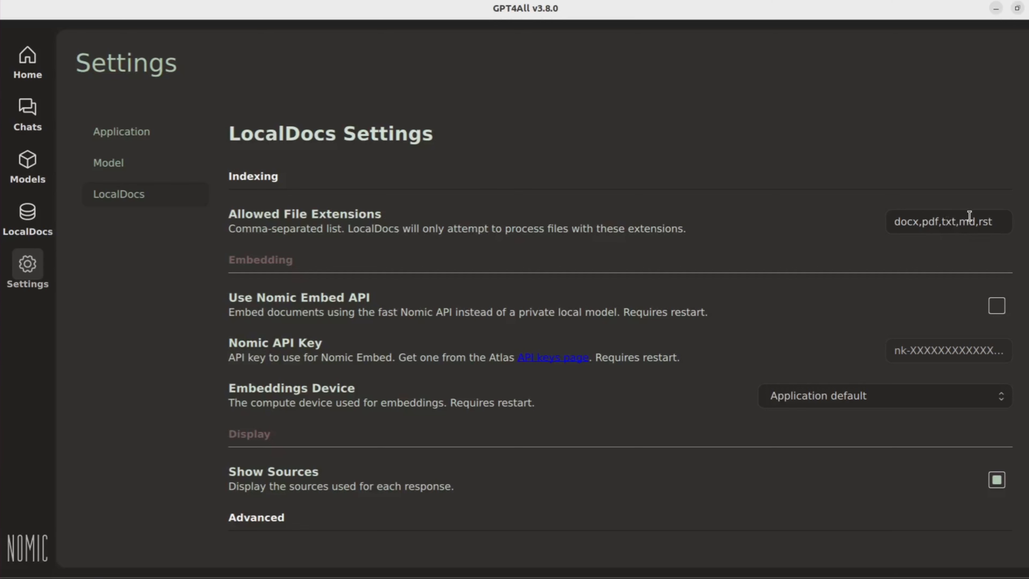
{"action": "left_click", "coordinate": [978, 219]}
{"action": "left_click", "coordinate": [1010, 225]}
{"action": "key", "text": "Left"}
{"action": "key", "text": "Left"}
{"action": "key", "text": "Left"}
{"action": "key", "text": "Left"}
{"action": "key", "text": "Left"}
{"action": "scroll", "coordinate": [365, 426], "scroll_direction": "down", "scroll_amount": 2}
{"action": "scroll", "coordinate": [350, 429], "scroll_direction": "down", "scroll_amount": 3}
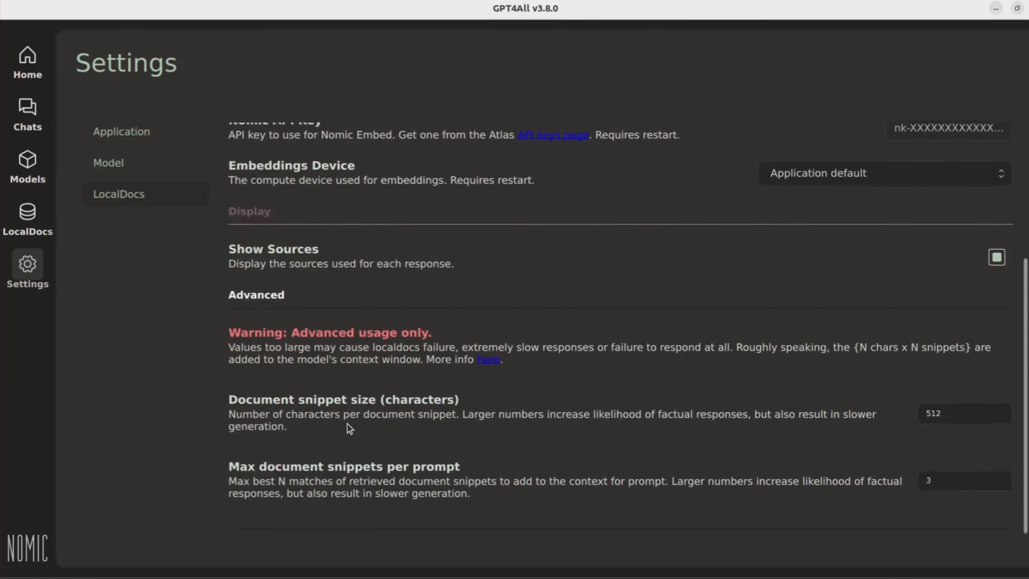
{"action": "left_click", "coordinate": [844, 172]}
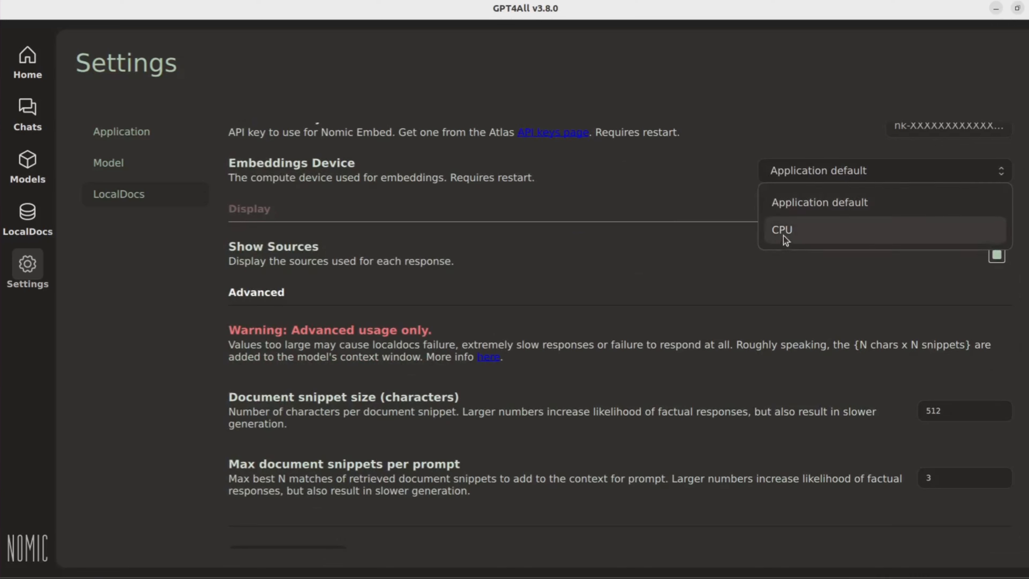
{"action": "left_click", "coordinate": [565, 170]}
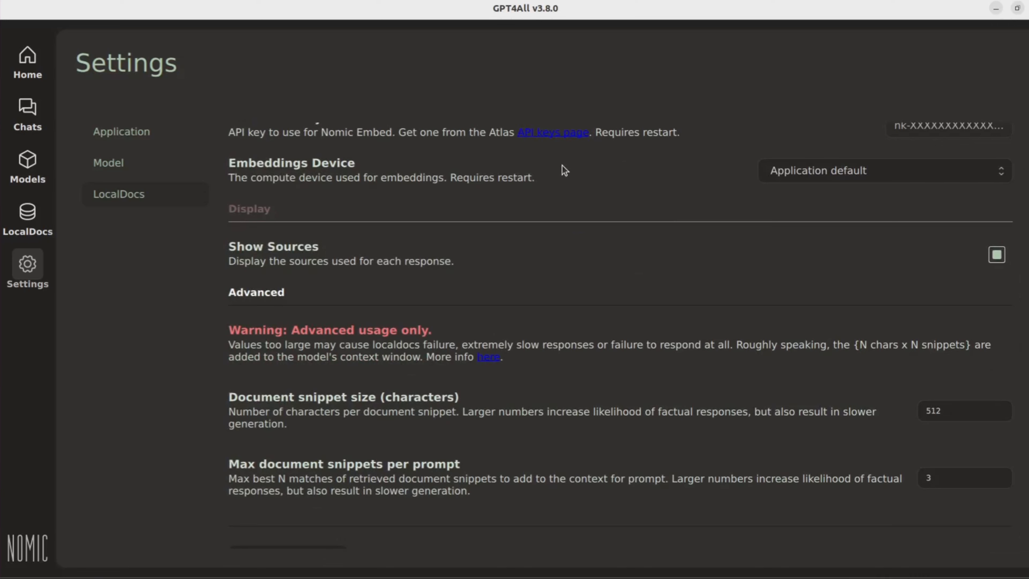
{"action": "left_click", "coordinate": [778, 171]}
{"action": "left_click", "coordinate": [782, 231]}
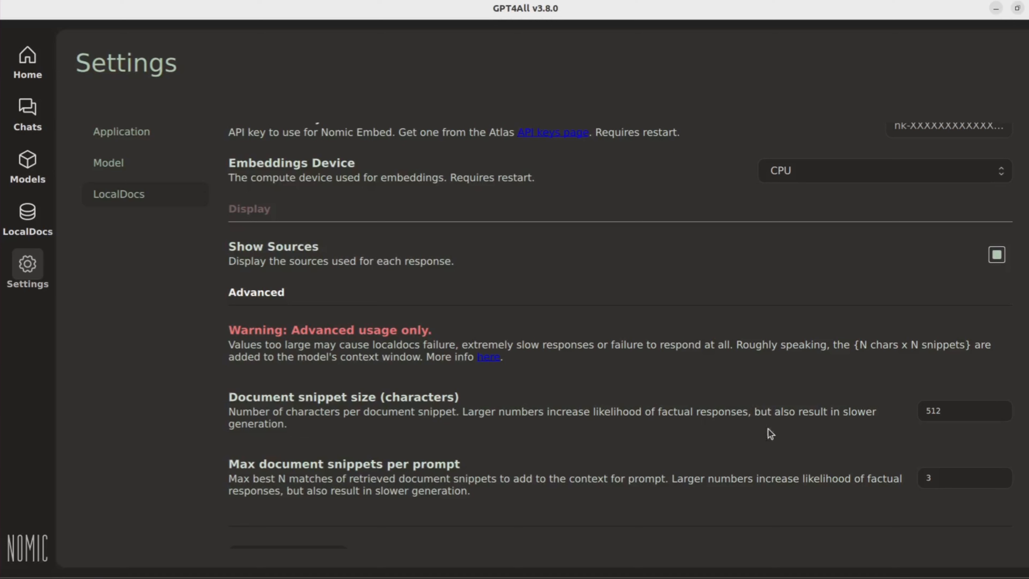
Step: Set the document snippet size to 1024 characters and the max document snippets per prompt to 2
{"action": "left_click", "coordinate": [948, 409]}
{"action": "key", "text": "BackSpace"}
{"action": "key", "text": "BackSpace"}
{"action": "key", "text": "BackSpace"}
{"action": "type", "text": "1024"}
{"action": "scroll", "coordinate": [457, 478], "scroll_direction": "down", "scroll_amount": 1}
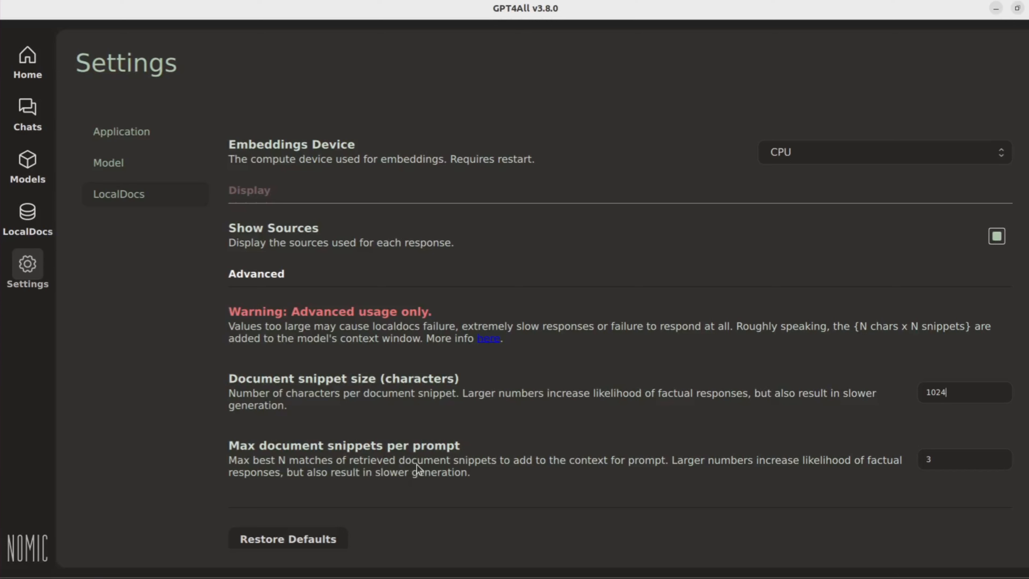
{"action": "left_click", "coordinate": [936, 461]}
{"action": "key", "text": "BackSpace"}
{"action": "type", "text": "2"}
Step: Open the Models page and start adding a model to reach the model explorer
{"action": "left_click", "coordinate": [26, 219]}
{"action": "left_click", "coordinate": [23, 160]}
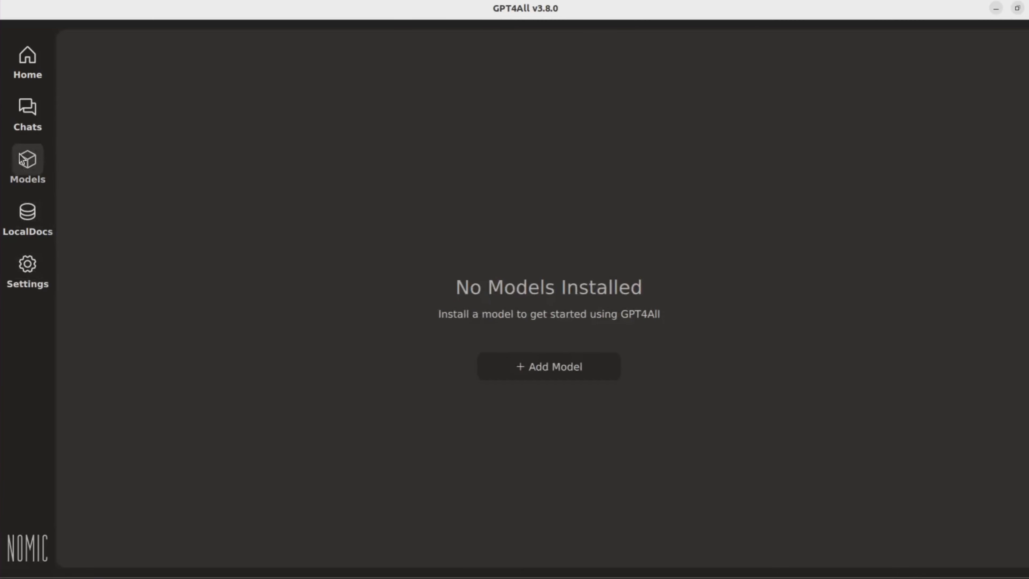
{"action": "left_click", "coordinate": [518, 373]}
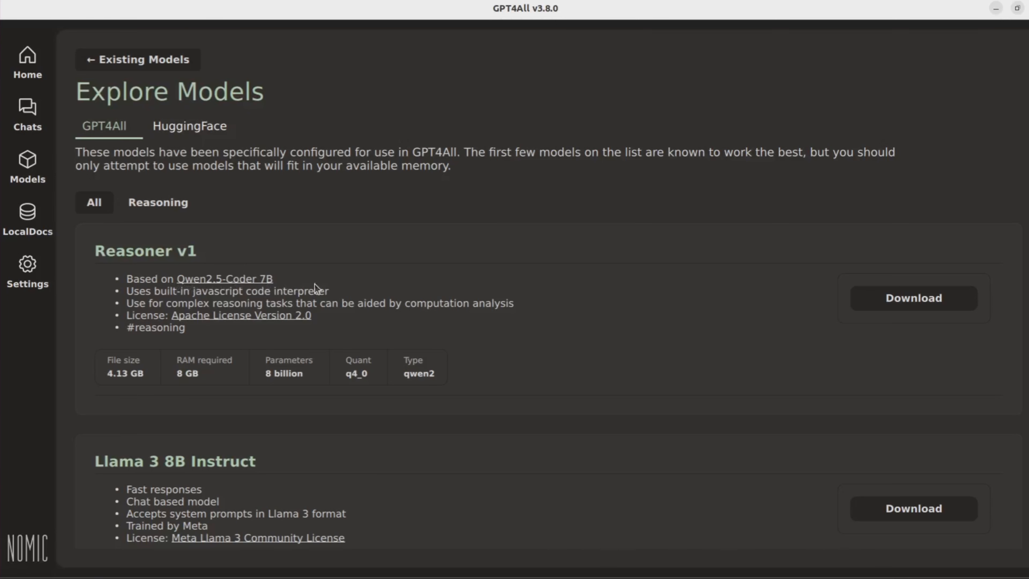
Step: Browse the GPT4All model catalog, comparing each model's file size and RAM requirements
{"action": "scroll", "coordinate": [329, 289], "scroll_direction": "down", "scroll_amount": 5}
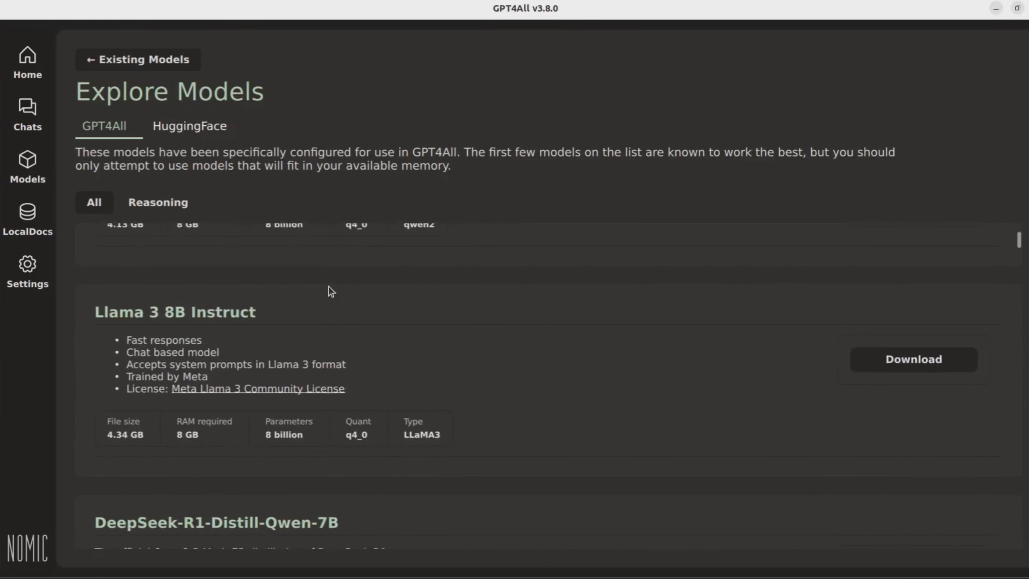
{"action": "scroll", "coordinate": [329, 290], "scroll_direction": "up", "scroll_amount": 5}
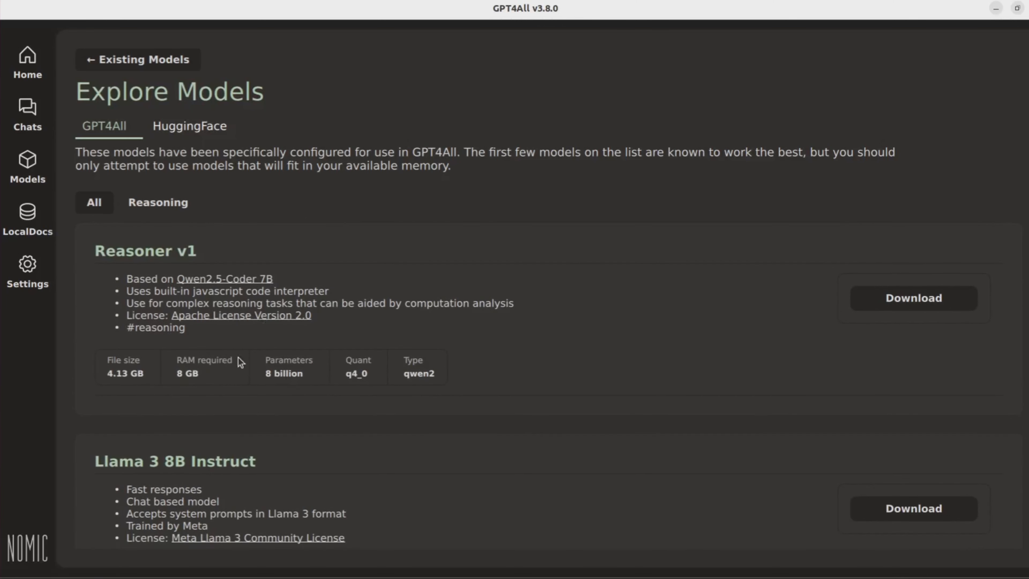
{"action": "scroll", "coordinate": [503, 402], "scroll_direction": "down", "scroll_amount": 3}
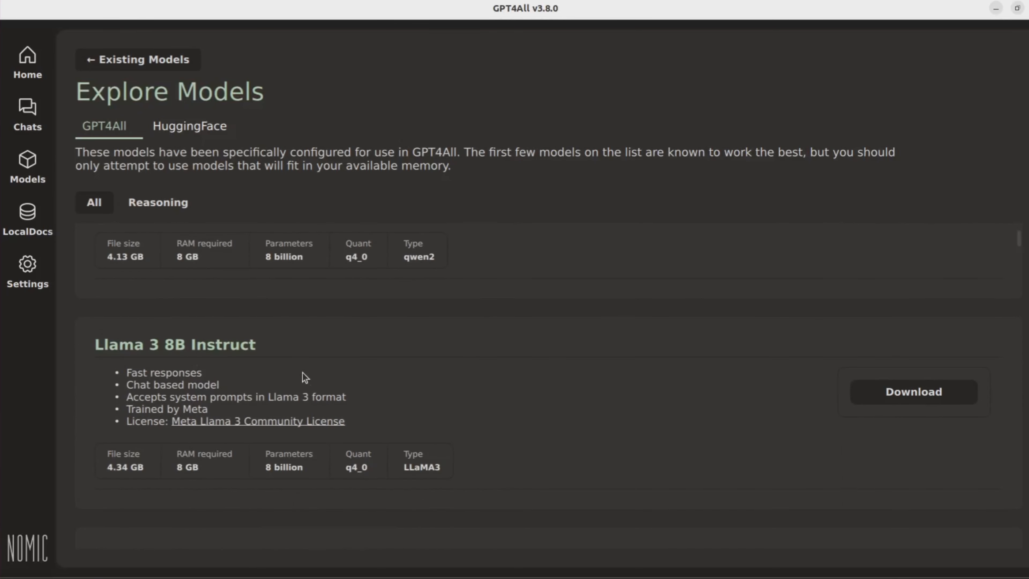
{"action": "scroll", "coordinate": [483, 446], "scroll_direction": "down", "scroll_amount": 6}
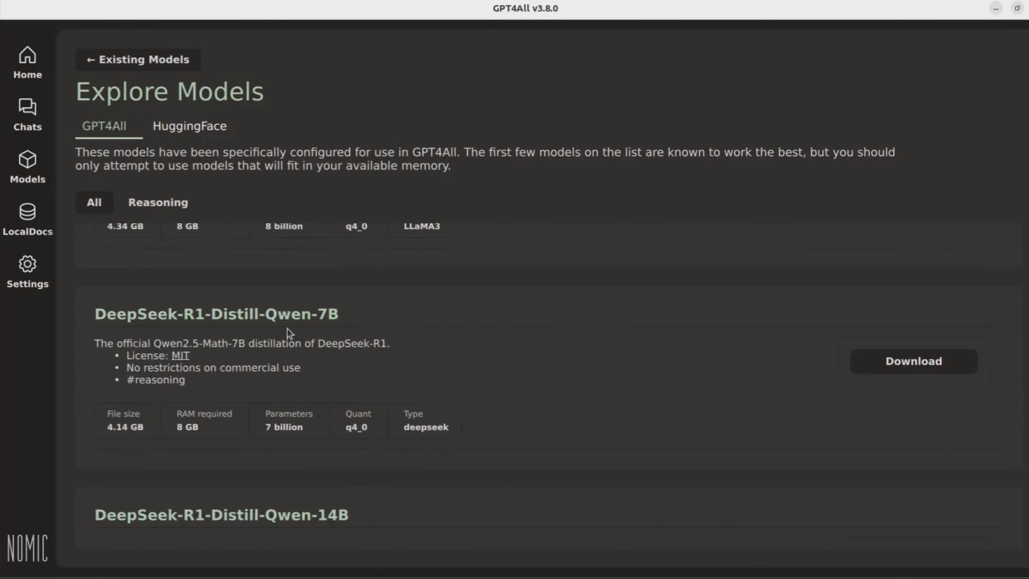
{"action": "scroll", "coordinate": [400, 311], "scroll_direction": "up", "scroll_amount": 9}
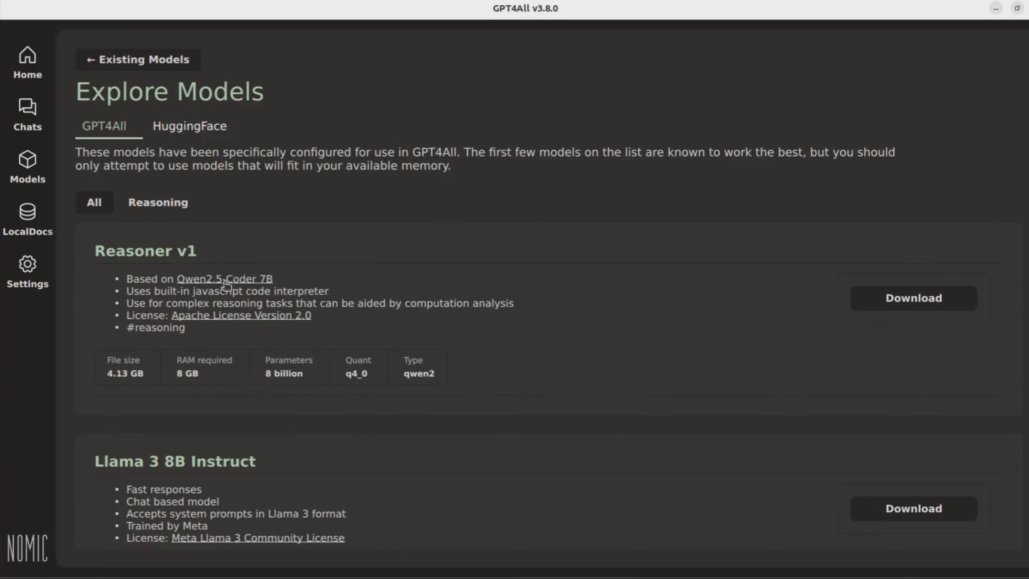
{"action": "scroll", "coordinate": [405, 412], "scroll_direction": "down", "scroll_amount": 2}
{"action": "scroll", "coordinate": [407, 413], "scroll_direction": "down", "scroll_amount": 8}
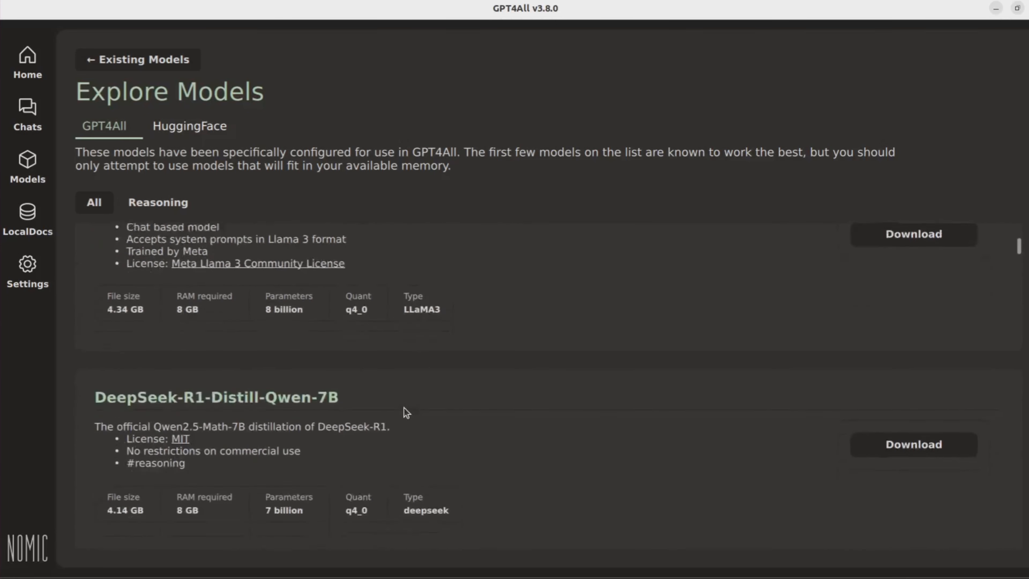
{"action": "scroll", "coordinate": [406, 412], "scroll_direction": "down", "scroll_amount": 2}
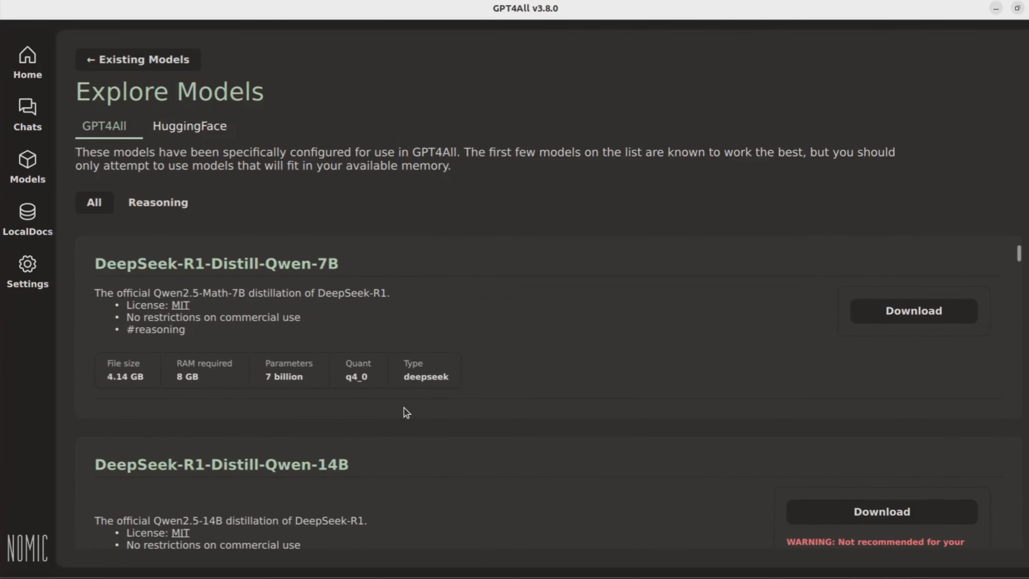
{"action": "scroll", "coordinate": [407, 412], "scroll_direction": "down", "scroll_amount": 1}
{"action": "scroll", "coordinate": [406, 412], "scroll_direction": "up", "scroll_amount": 1}
{"action": "scroll", "coordinate": [406, 413], "scroll_direction": "down", "scroll_amount": 3}
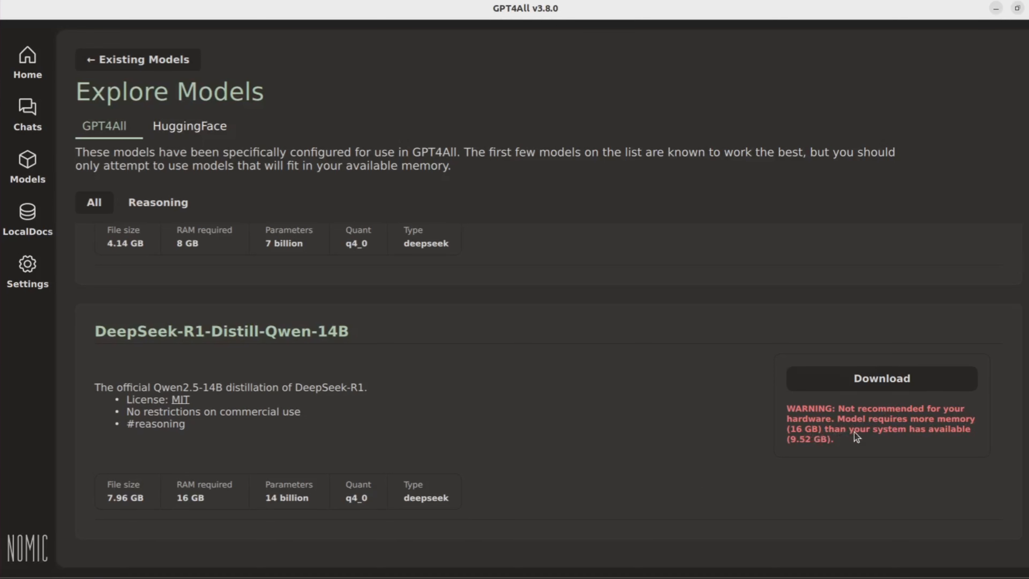
{"action": "scroll", "coordinate": [546, 431], "scroll_direction": "down", "scroll_amount": 3}
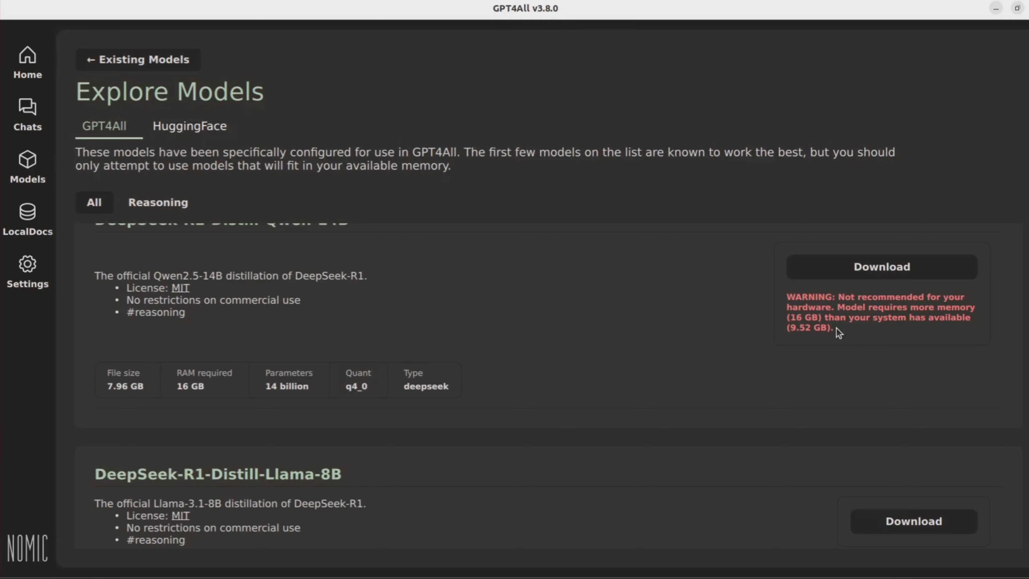
{"action": "scroll", "coordinate": [518, 327], "scroll_direction": "down", "scroll_amount": 5}
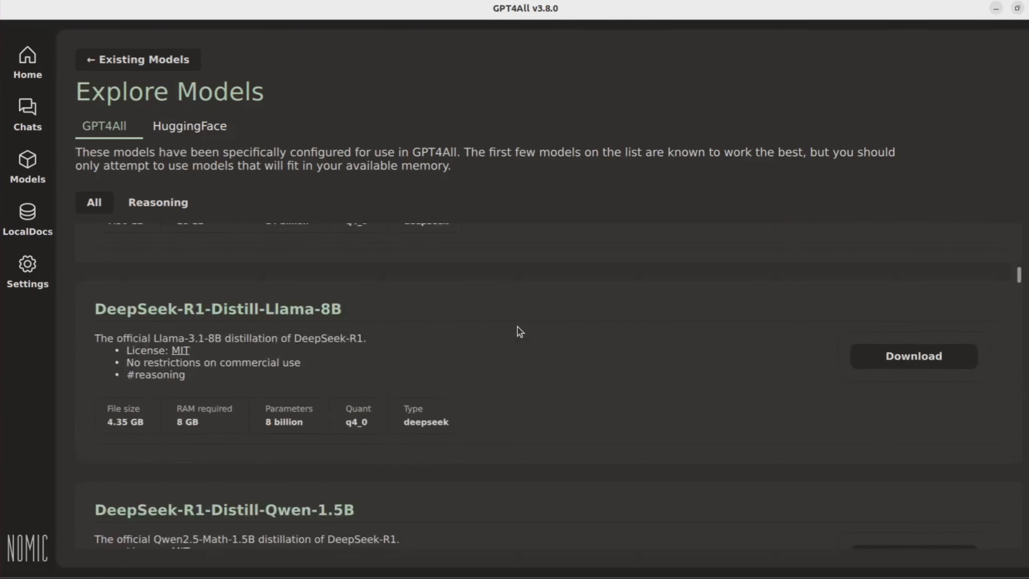
{"action": "scroll", "coordinate": [519, 322], "scroll_direction": "up", "scroll_amount": 6}
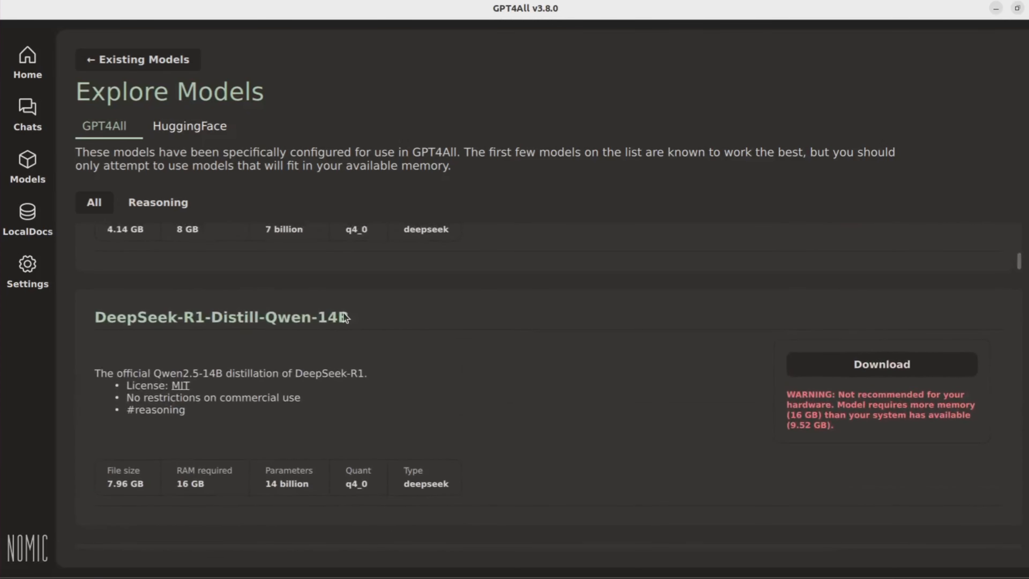
{"action": "scroll", "coordinate": [447, 343], "scroll_direction": "down", "scroll_amount": 6}
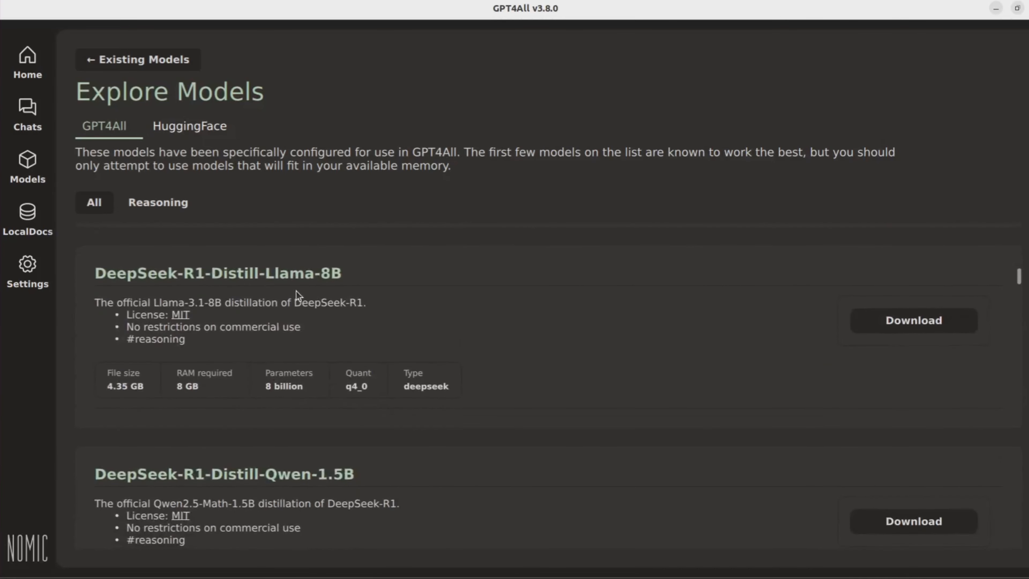
{"action": "scroll", "coordinate": [551, 377], "scroll_direction": "down", "scroll_amount": 4}
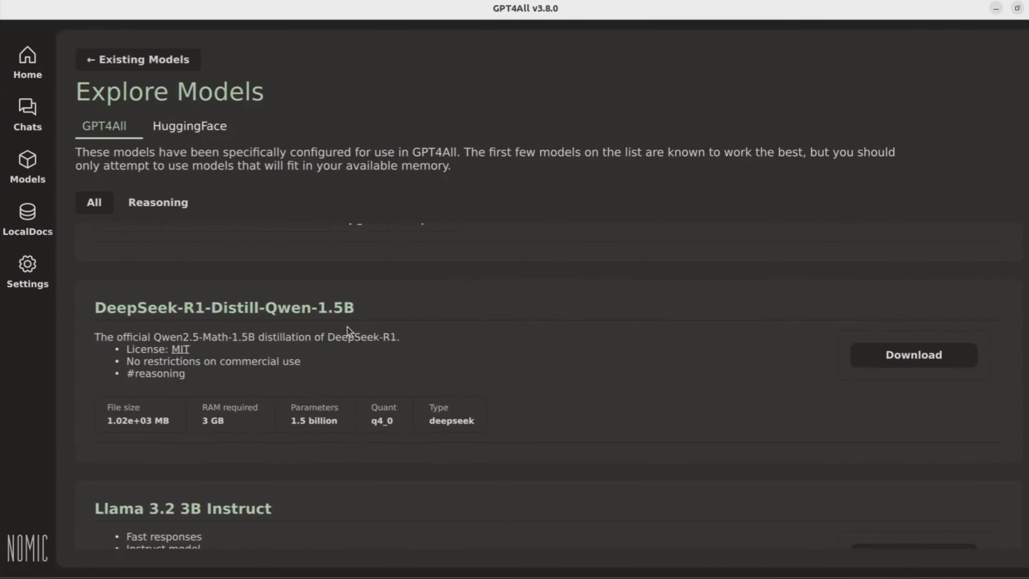
{"action": "scroll", "coordinate": [559, 387], "scroll_direction": "down", "scroll_amount": 10}
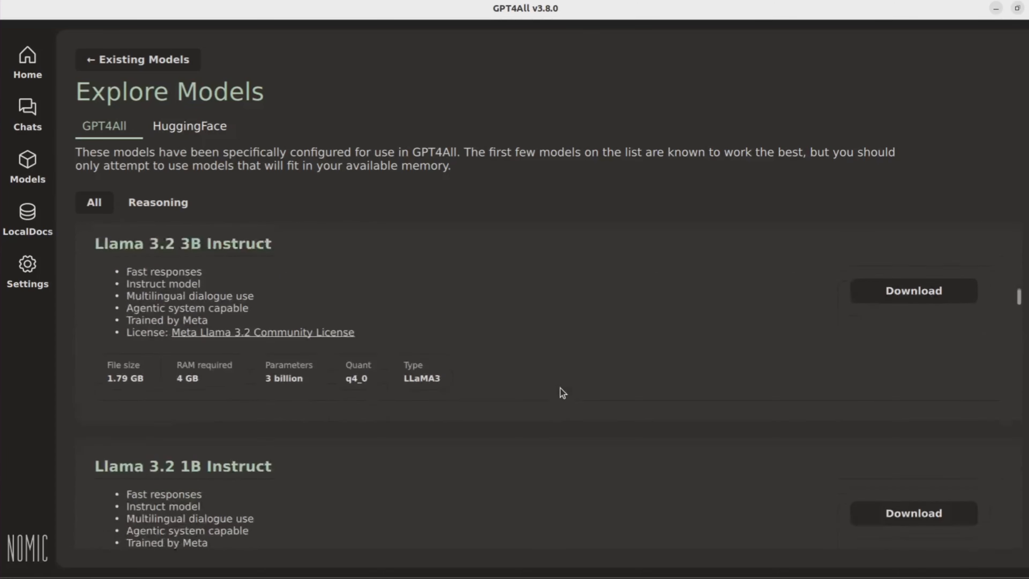
{"action": "scroll", "coordinate": [564, 393], "scroll_direction": "down", "scroll_amount": 6}
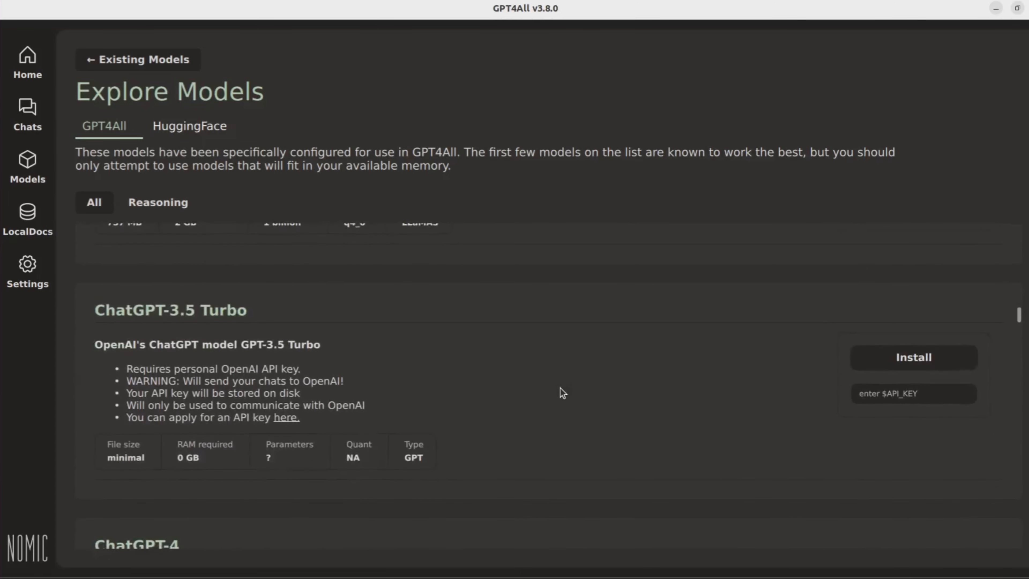
{"action": "scroll", "coordinate": [563, 393], "scroll_direction": "down", "scroll_amount": 1}
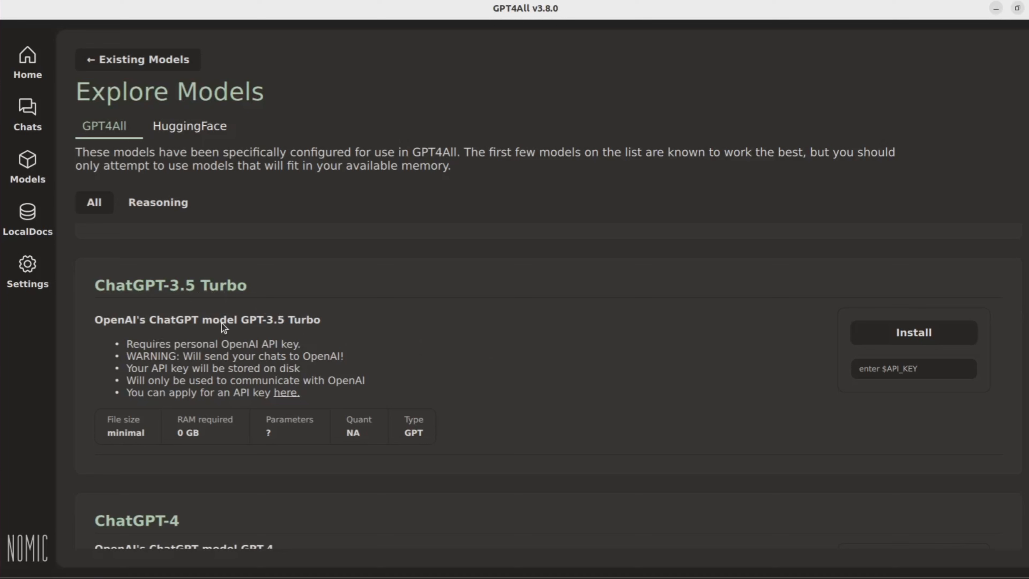
{"action": "scroll", "coordinate": [667, 386], "scroll_direction": "down", "scroll_amount": 5}
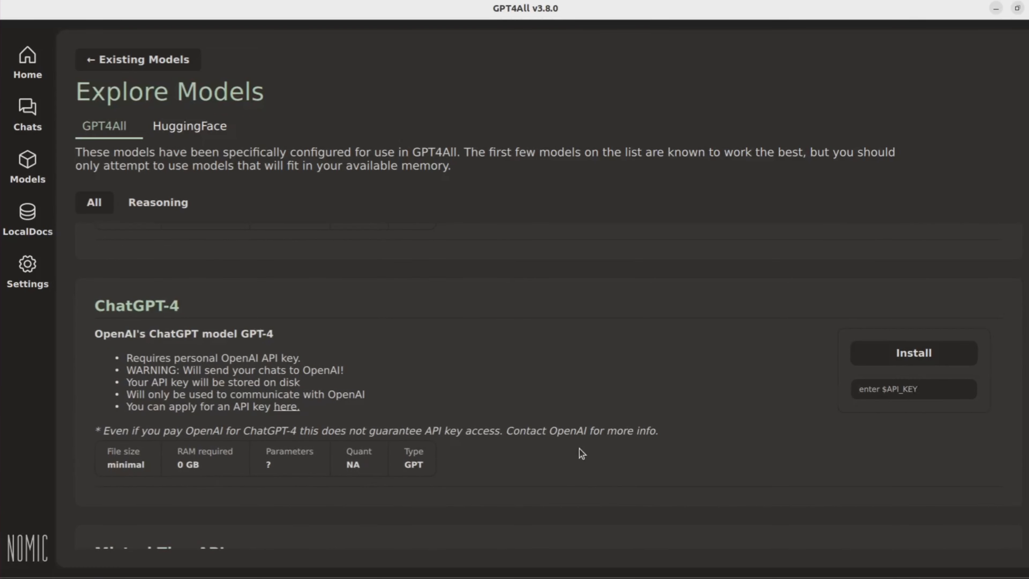
{"action": "scroll", "coordinate": [579, 449], "scroll_direction": "down", "scroll_amount": 5}
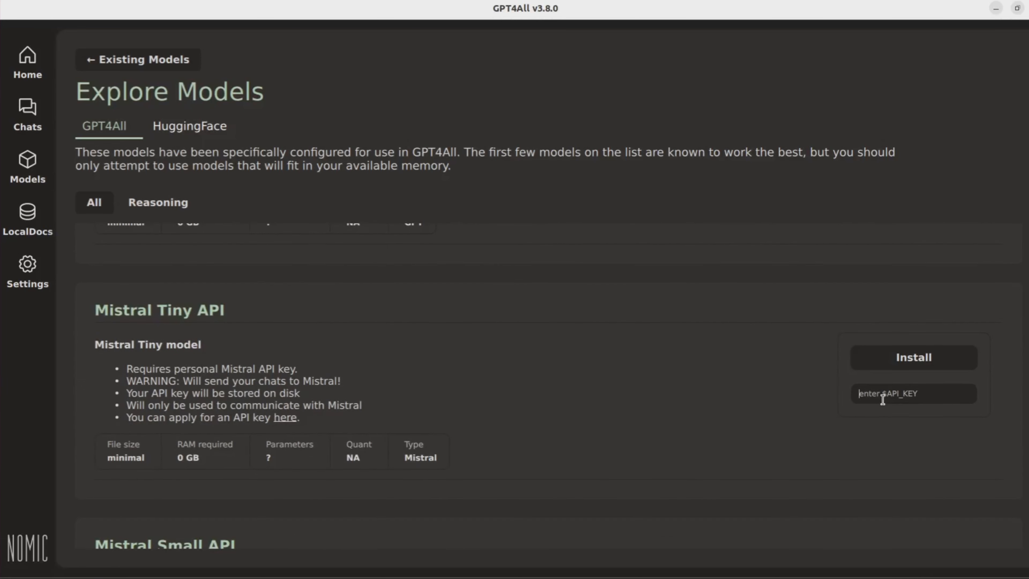
{"action": "scroll", "coordinate": [662, 431], "scroll_direction": "down", "scroll_amount": 5}
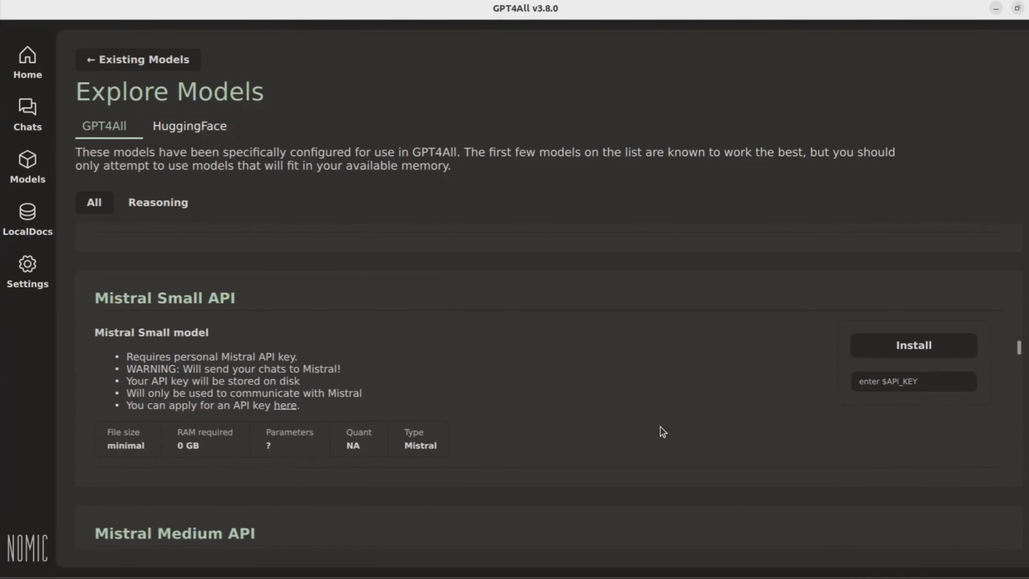
Step: Scroll through the API-based models in the catalog, such as ChatGPT-4 and the Mistral API entries
{"action": "left_click", "coordinate": [870, 384]}
{"action": "scroll", "coordinate": [592, 466], "scroll_direction": "down", "scroll_amount": 3}
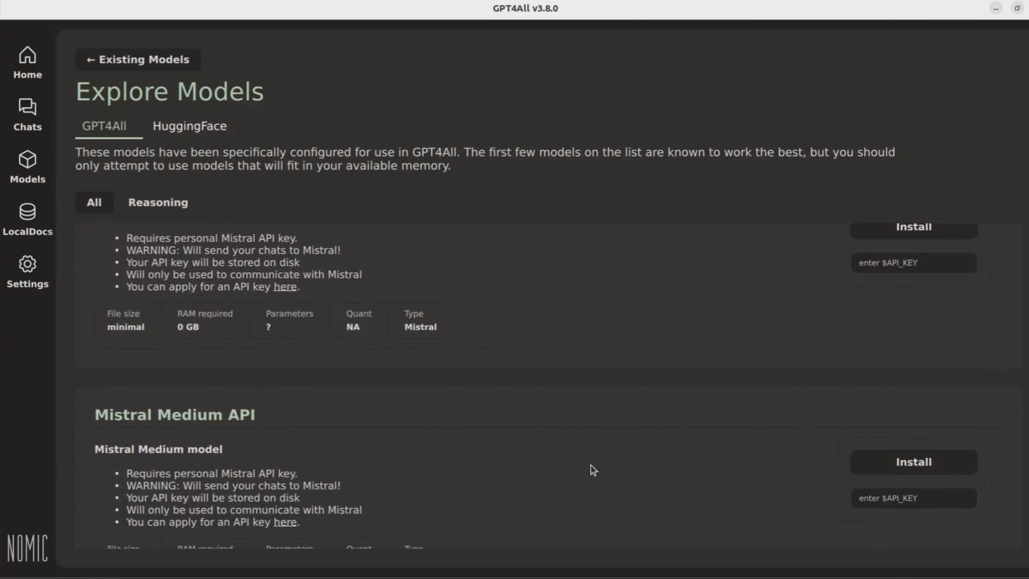
{"action": "scroll", "coordinate": [591, 465], "scroll_direction": "down", "scroll_amount": 2}
{"action": "scroll", "coordinate": [591, 466], "scroll_direction": "up", "scroll_amount": 2}
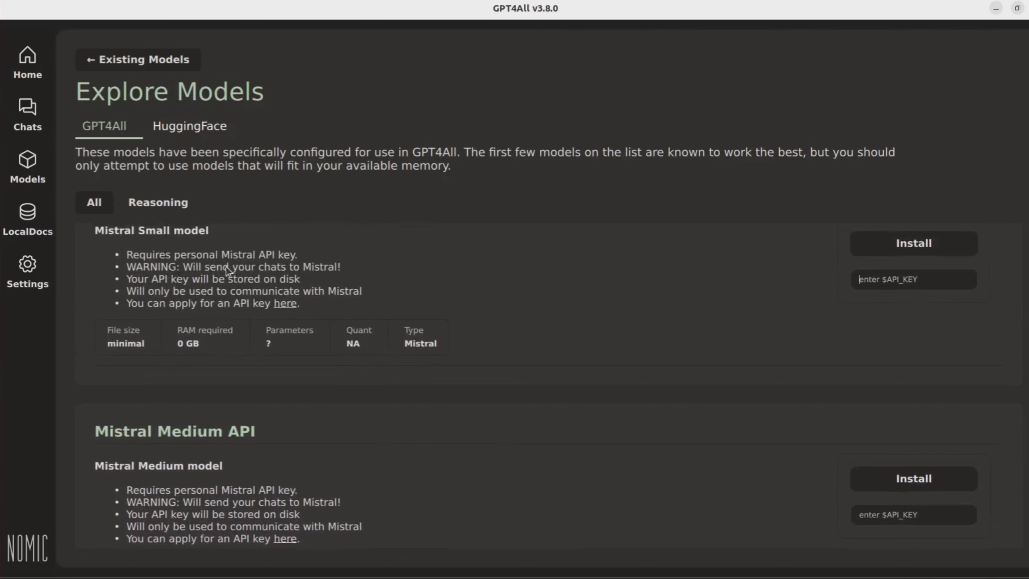
{"action": "scroll", "coordinate": [350, 271], "scroll_direction": "up", "scroll_amount": 10}
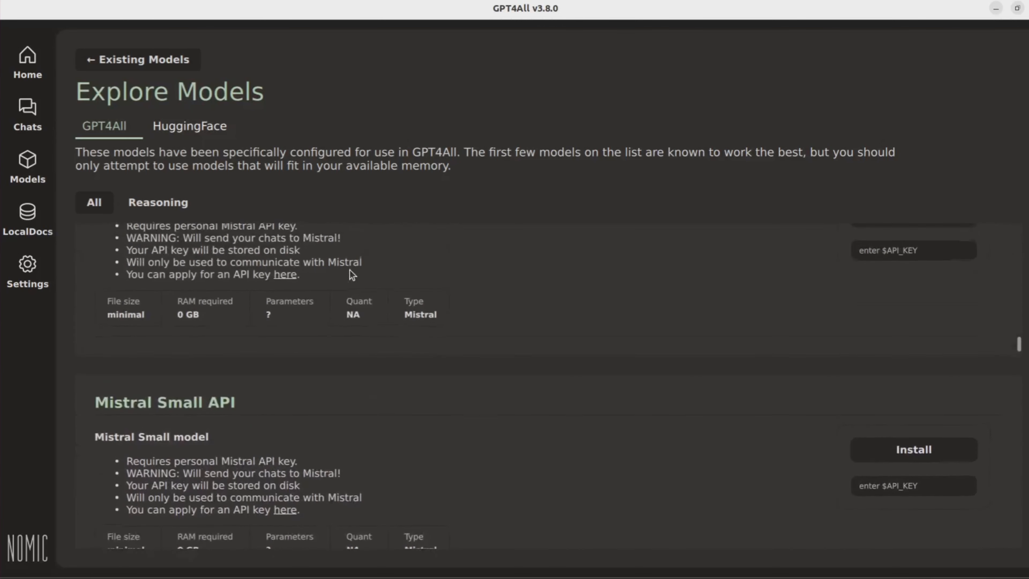
{"action": "scroll", "coordinate": [350, 270], "scroll_direction": "up", "scroll_amount": 1}
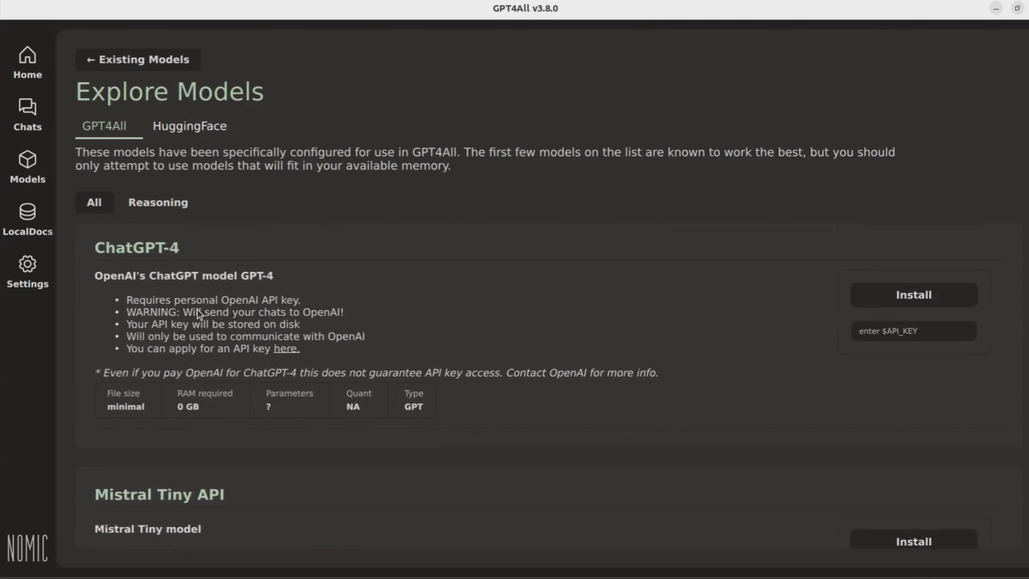
{"action": "scroll", "coordinate": [342, 315], "scroll_direction": "down", "scroll_amount": 3}
{"action": "scroll", "coordinate": [343, 315], "scroll_direction": "down", "scroll_amount": 12}
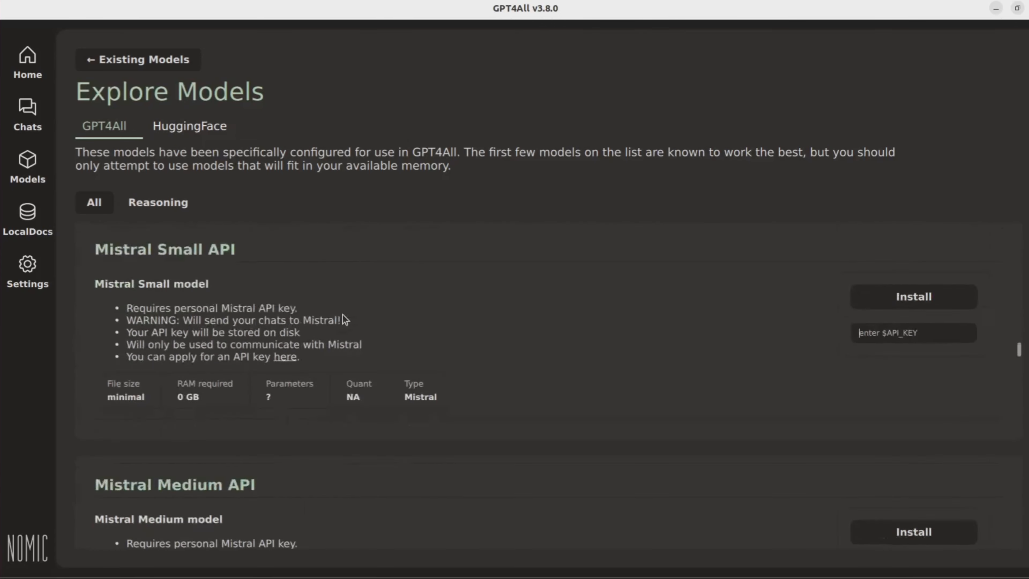
{"action": "scroll", "coordinate": [342, 314], "scroll_direction": "down", "scroll_amount": 5}
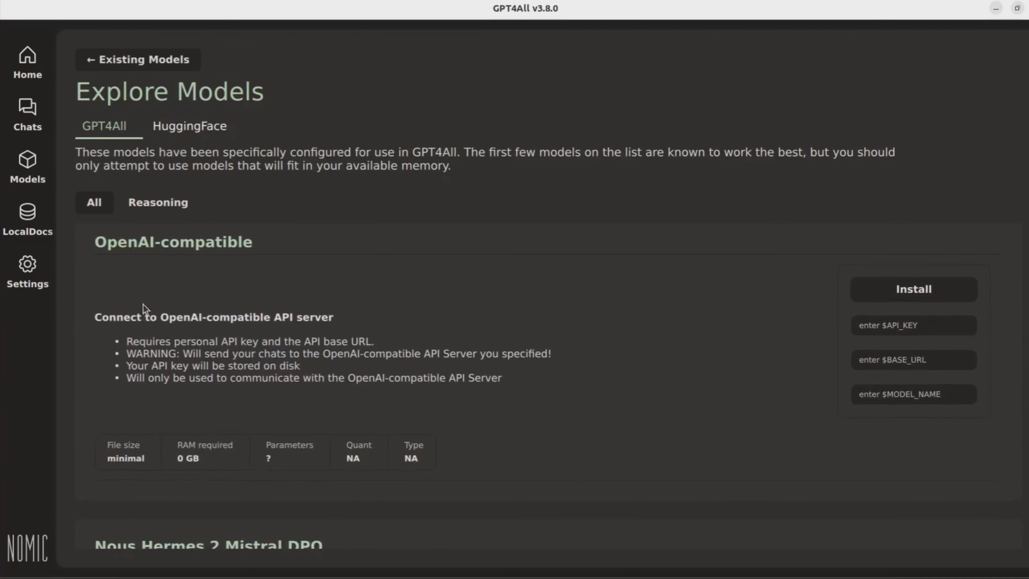
Step: Fill the OpenAI-compatible entry with an API key, base URL 0.0.0.0:PORT and model name deepseekr2
{"action": "left_click", "coordinate": [913, 326]}
{"action": "type", "text": "lm_studio_or_ollama"}
{"action": "type", "text": "0.0"}
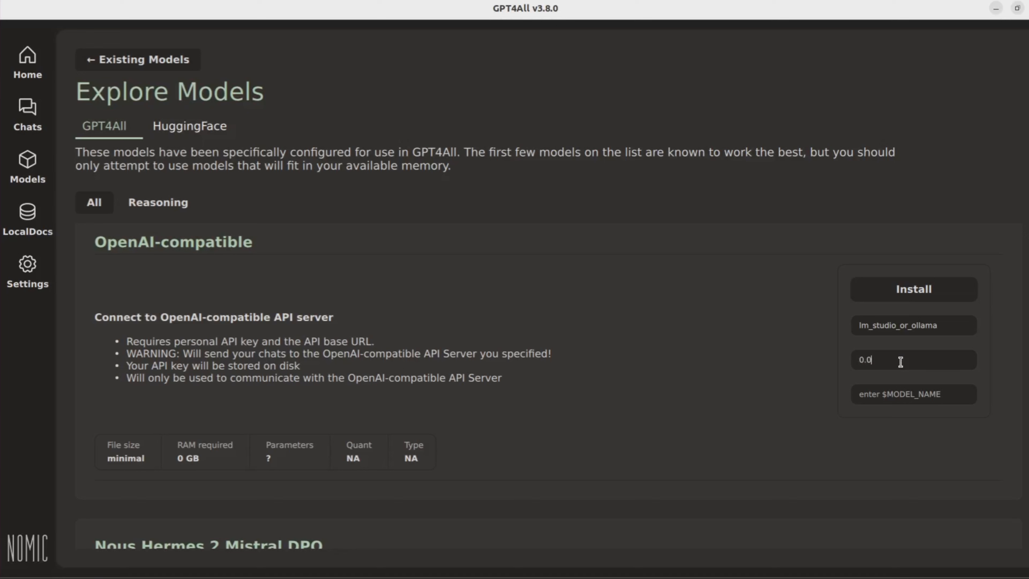
{"action": "type", "text": ".0.0"}
{"action": "type", "text": ":"}
{"action": "type", "text": "PORT"}
{"action": "type", "text": "deepseek"}
{"action": "type", "text": "r2"}
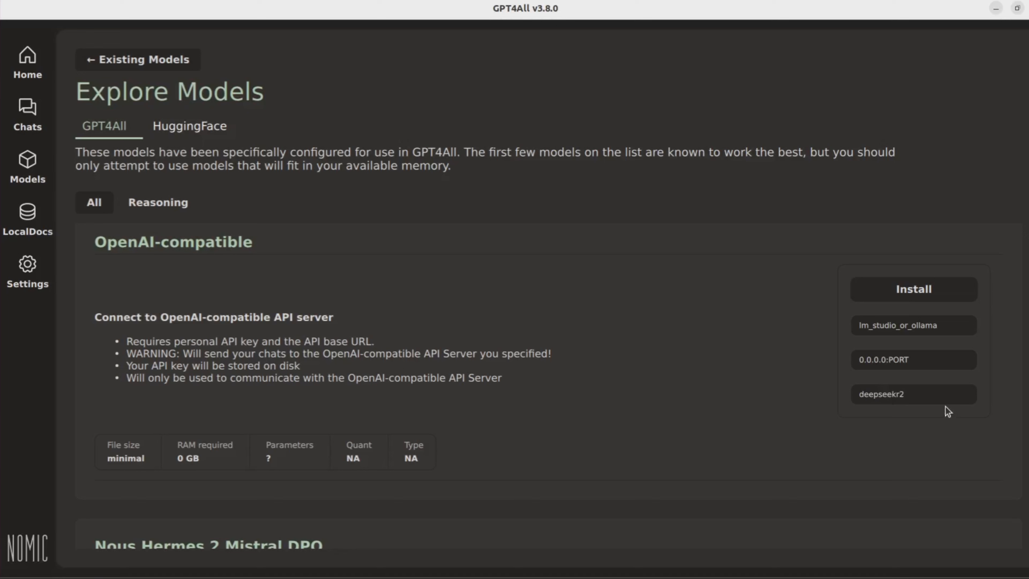
Step: Clear the model name, base URL and API key fields of the OpenAI-compatible entry
{"action": "left_click_drag", "start_coordinate": [935, 395], "coordinate": [810, 403]}
{"action": "key", "text": "BackSpace"}
{"action": "left_click_drag", "start_coordinate": [924, 359], "coordinate": [774, 361]}
{"action": "key", "text": "BackSpace"}
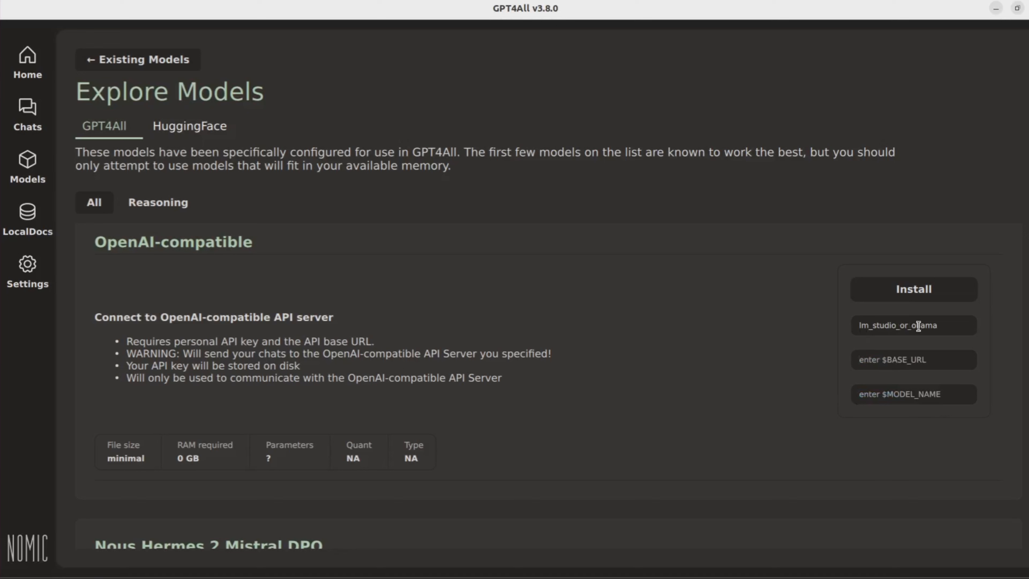
{"action": "left_click_drag", "start_coordinate": [960, 326], "coordinate": [803, 327]}
{"action": "key", "text": "BackSpace"}
Step: Scroll through the remaining downloadable models in the GPT4All catalog
{"action": "scroll", "coordinate": [348, 368], "scroll_direction": "down", "scroll_amount": 6}
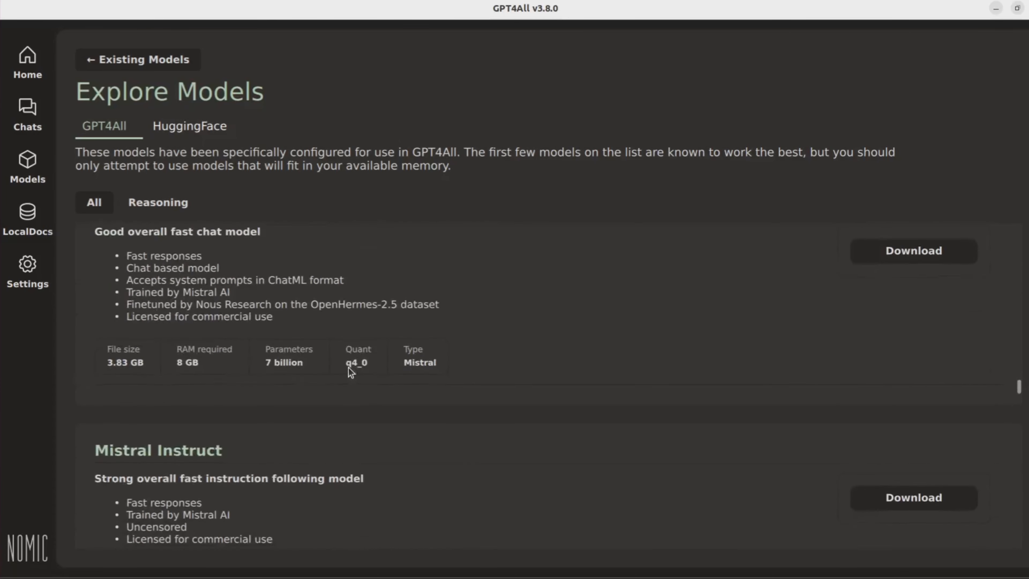
{"action": "scroll", "coordinate": [348, 367], "scroll_direction": "down", "scroll_amount": 10}
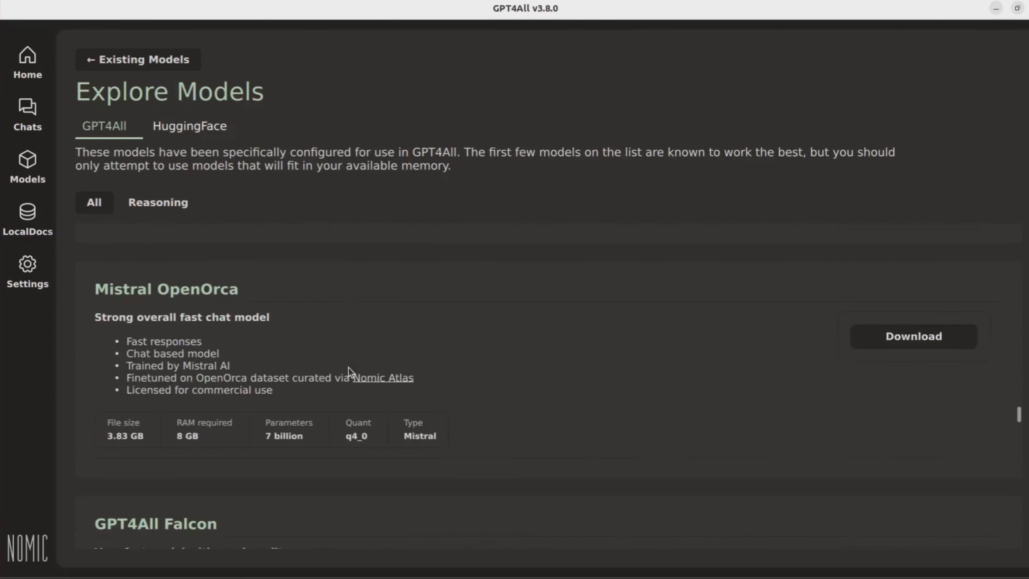
{"action": "scroll", "coordinate": [349, 368], "scroll_direction": "down", "scroll_amount": 6}
{"action": "scroll", "coordinate": [348, 368], "scroll_direction": "up", "scroll_amount": 2}
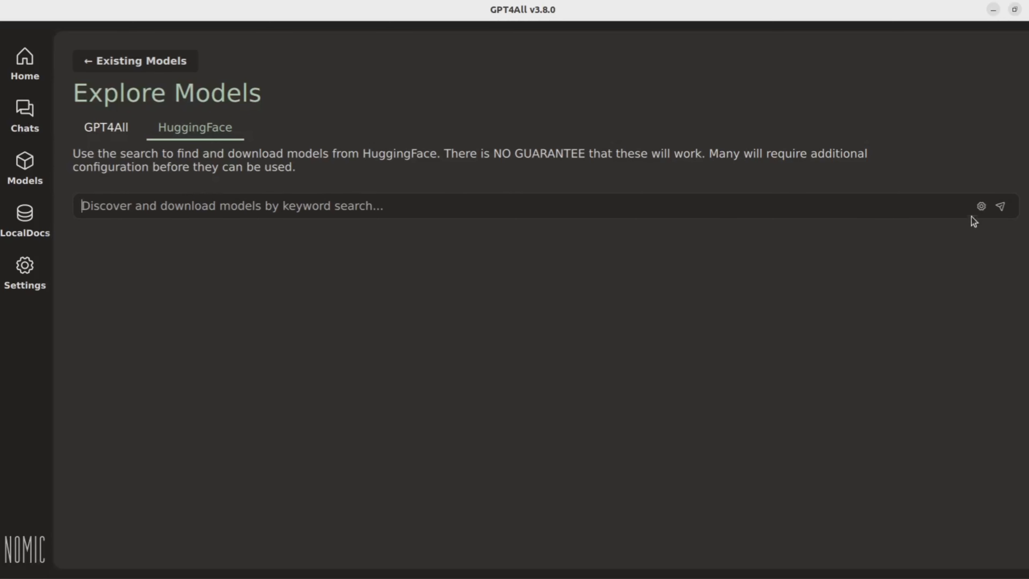
Step: Search the HuggingFace model list for distill
{"action": "left_click", "coordinate": [982, 207]}
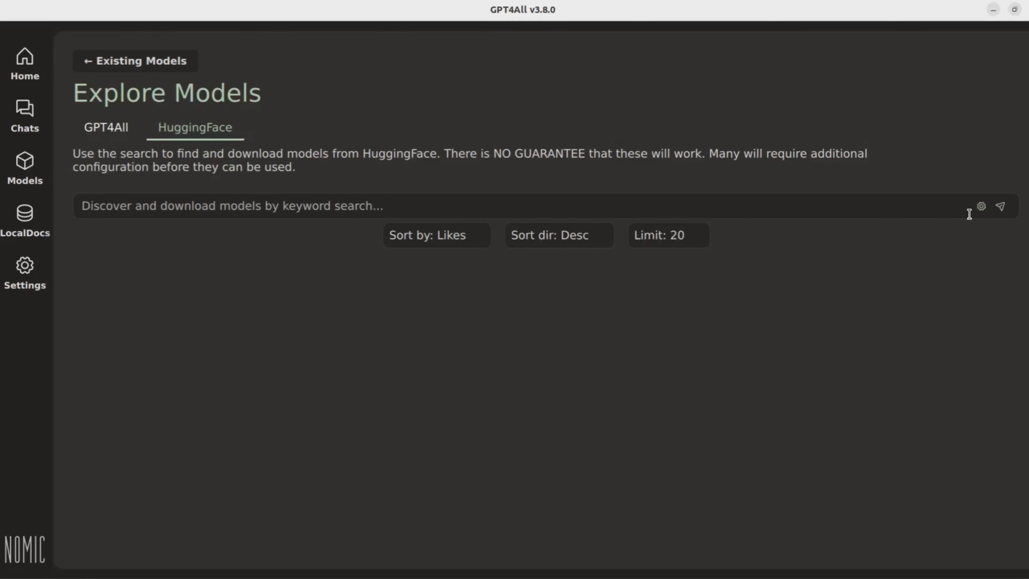
{"action": "left_click", "coordinate": [985, 209]}
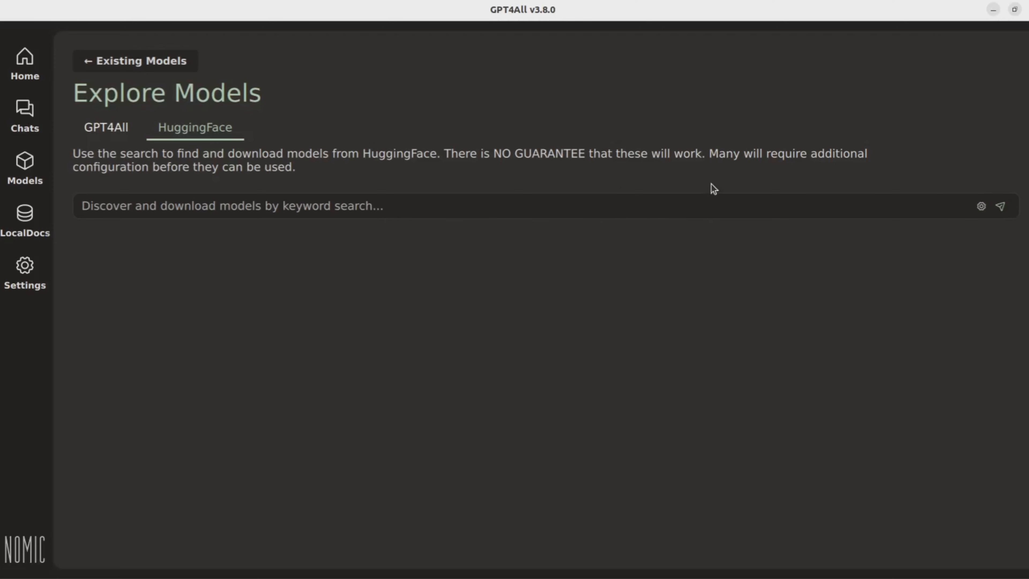
{"action": "left_click", "coordinate": [528, 202]}
{"action": "type", "text": "distill"}
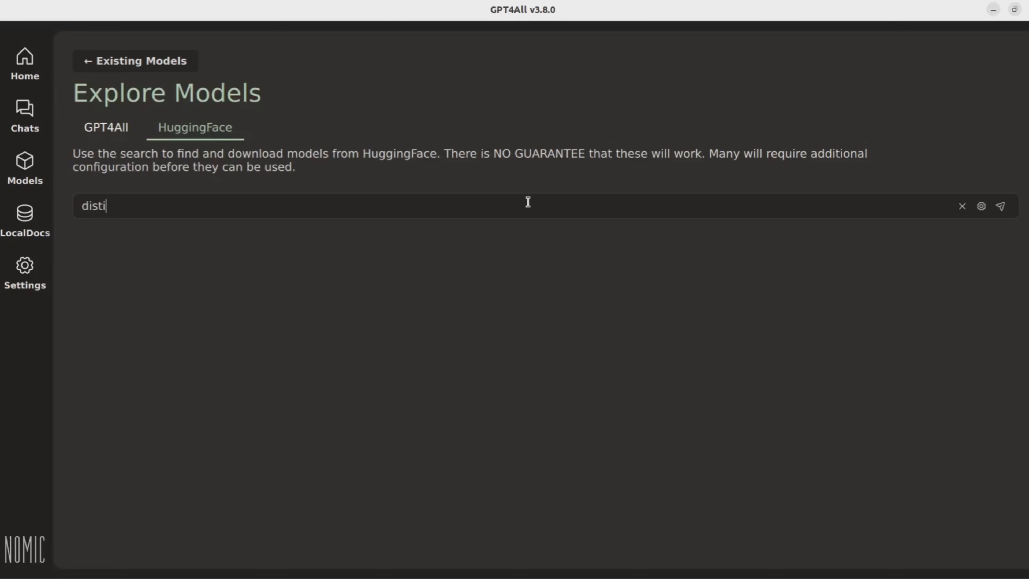
{"action": "left_click", "coordinate": [1000, 207]}
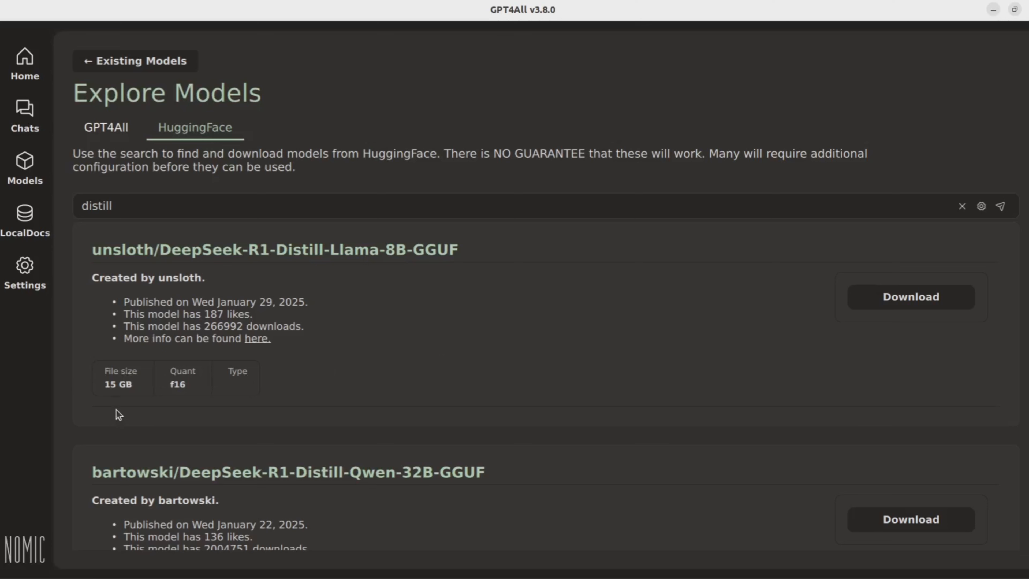
Step: Compare the distill search results and download bartowski/DeepSeek-R1-Distill-Llama-8B-GGUF
{"action": "scroll", "coordinate": [453, 397], "scroll_direction": "down", "scroll_amount": 2}
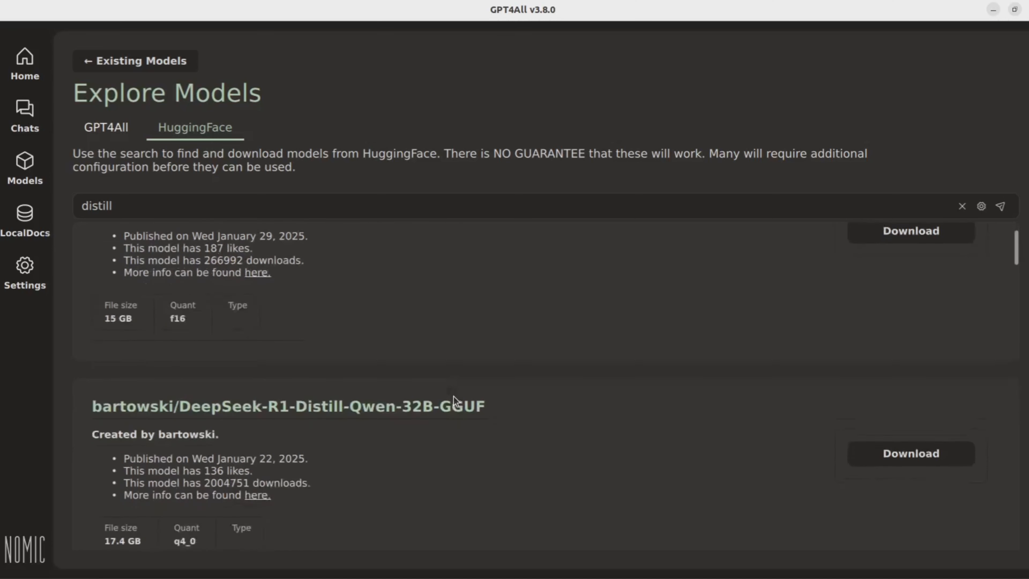
{"action": "scroll", "coordinate": [499, 444], "scroll_direction": "down", "scroll_amount": 1}
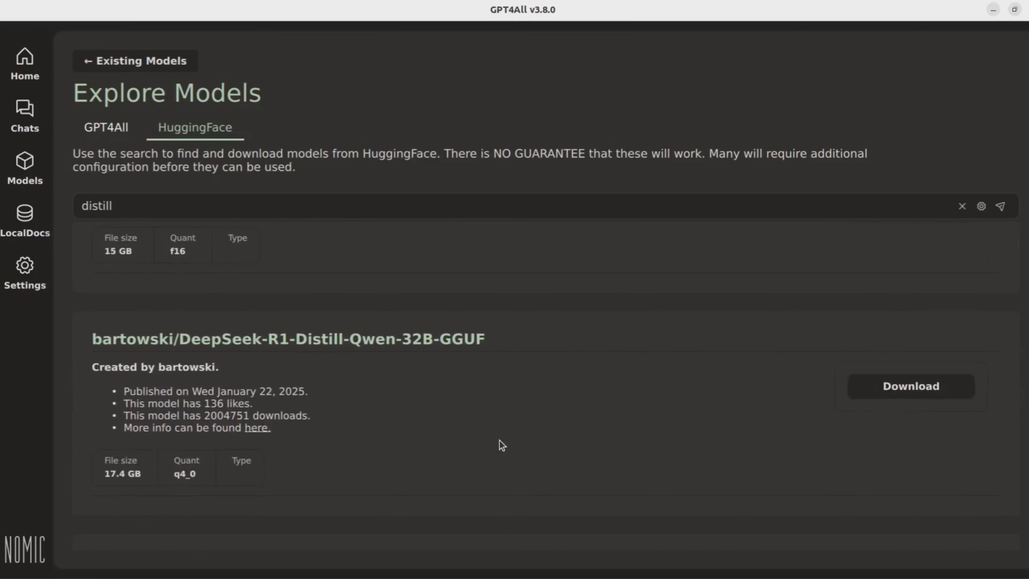
{"action": "scroll", "coordinate": [502, 445], "scroll_direction": "down", "scroll_amount": 4}
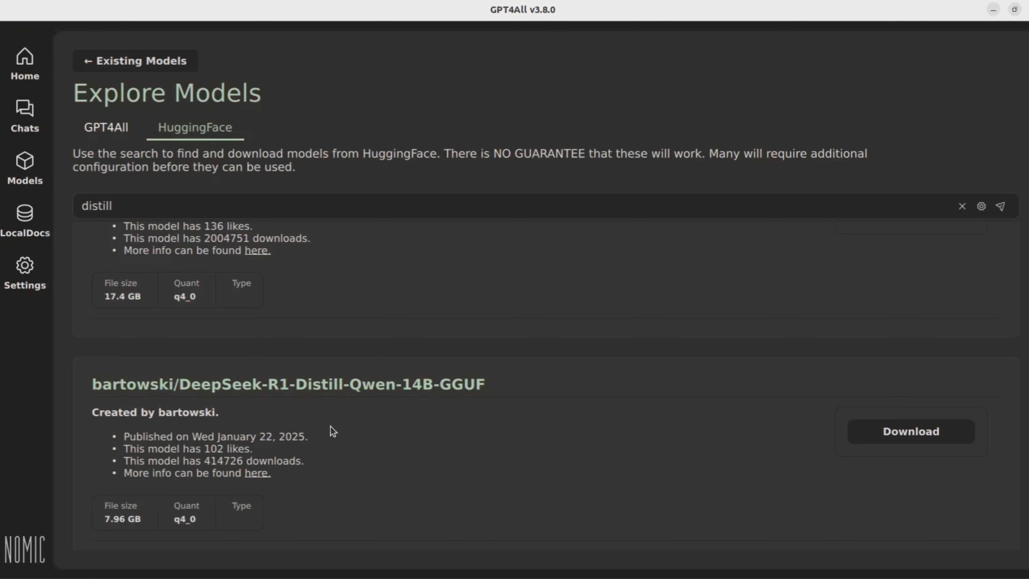
{"action": "scroll", "coordinate": [457, 435], "scroll_direction": "down", "scroll_amount": 3}
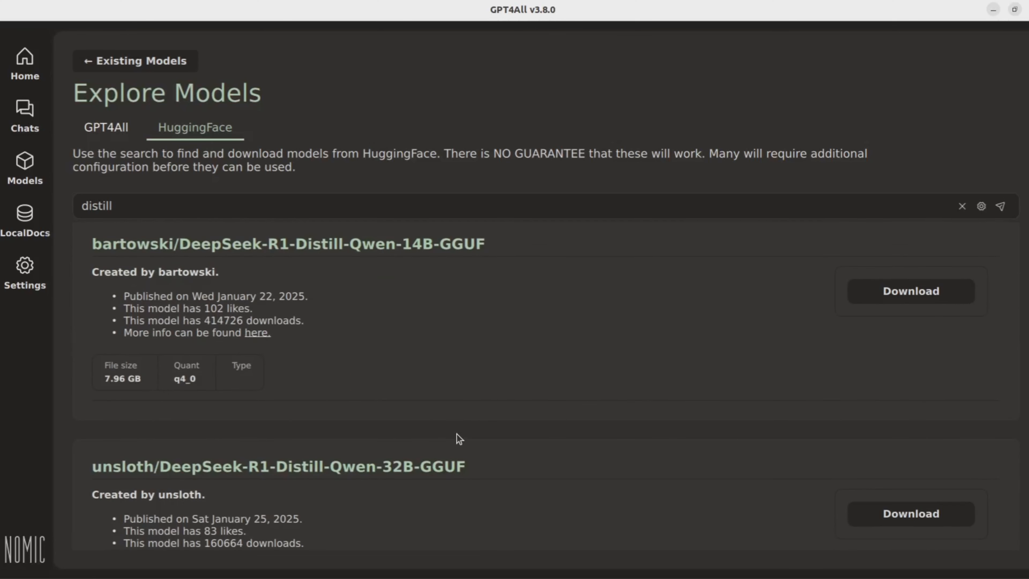
{"action": "scroll", "coordinate": [625, 328], "scroll_direction": "down", "scroll_amount": 6}
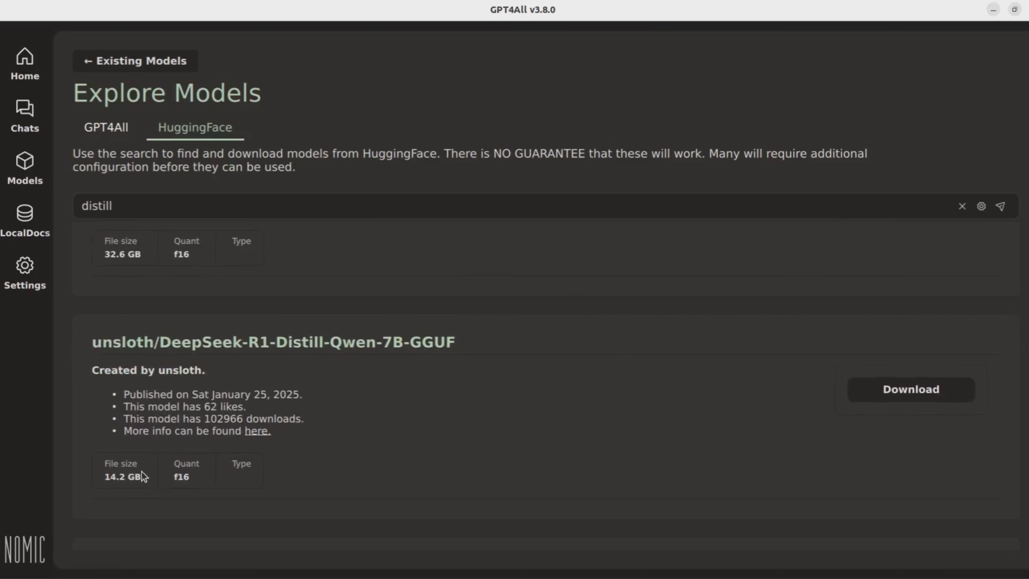
{"action": "scroll", "coordinate": [452, 430], "scroll_direction": "down", "scroll_amount": 6}
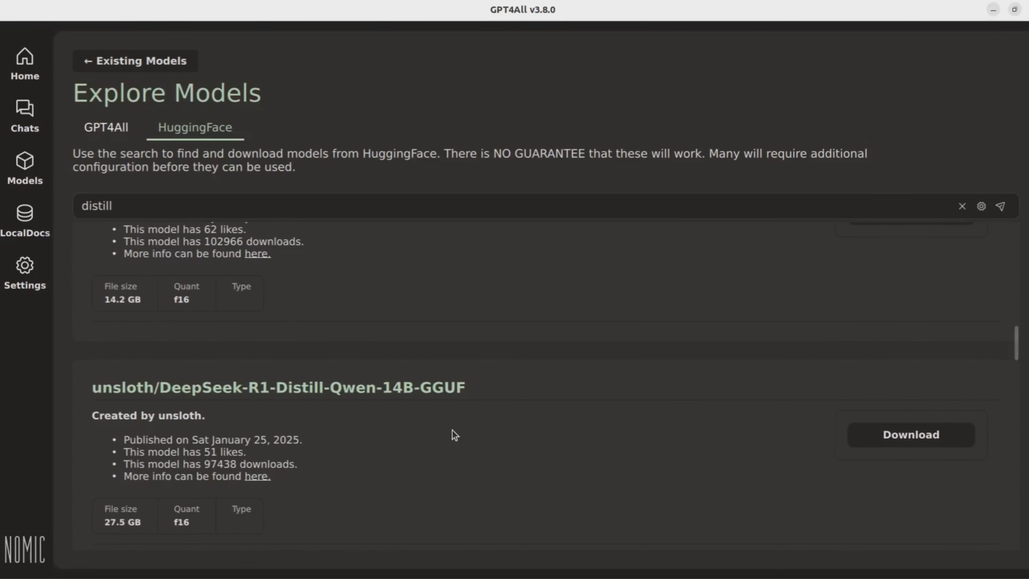
{"action": "scroll", "coordinate": [453, 431], "scroll_direction": "down", "scroll_amount": 6}
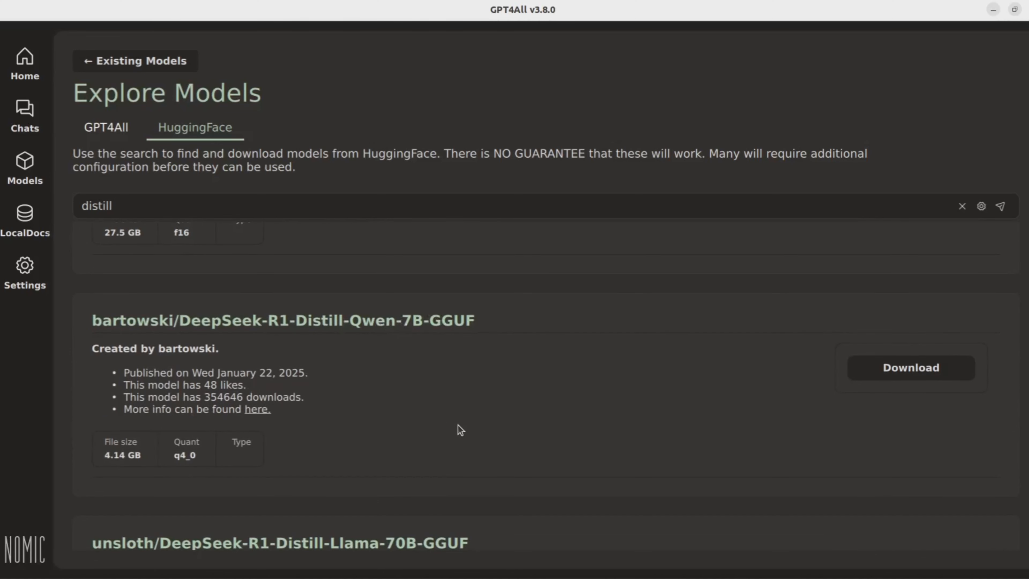
{"action": "scroll", "coordinate": [458, 425], "scroll_direction": "down", "scroll_amount": 8}
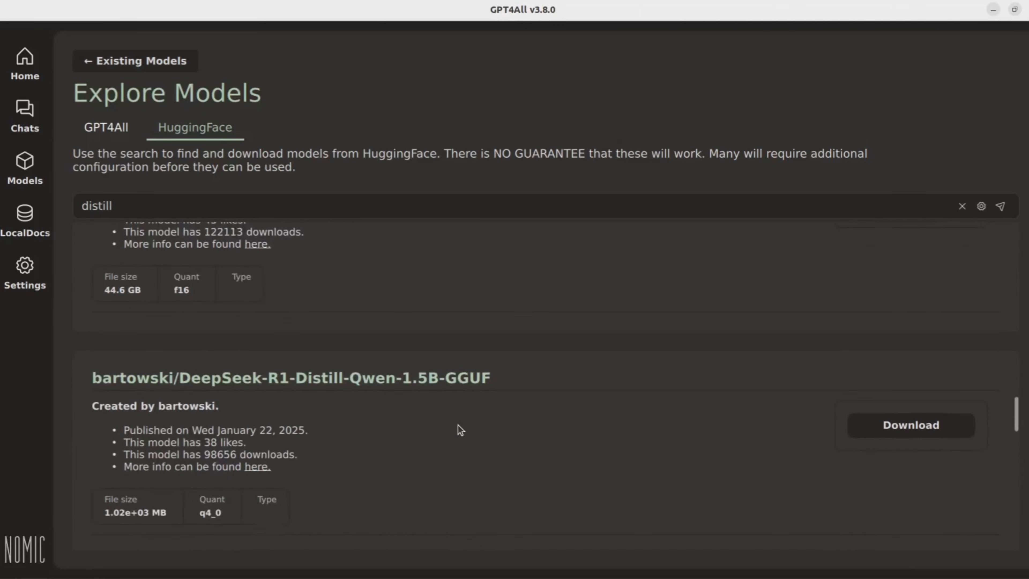
{"action": "scroll", "coordinate": [458, 425], "scroll_direction": "down", "scroll_amount": 7}
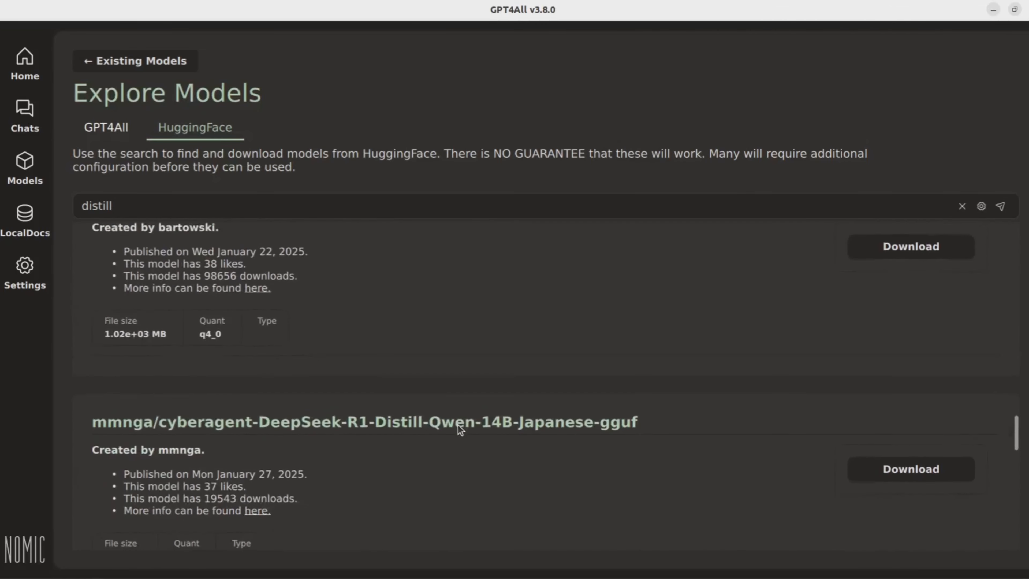
{"action": "scroll", "coordinate": [459, 426], "scroll_direction": "down", "scroll_amount": 1}
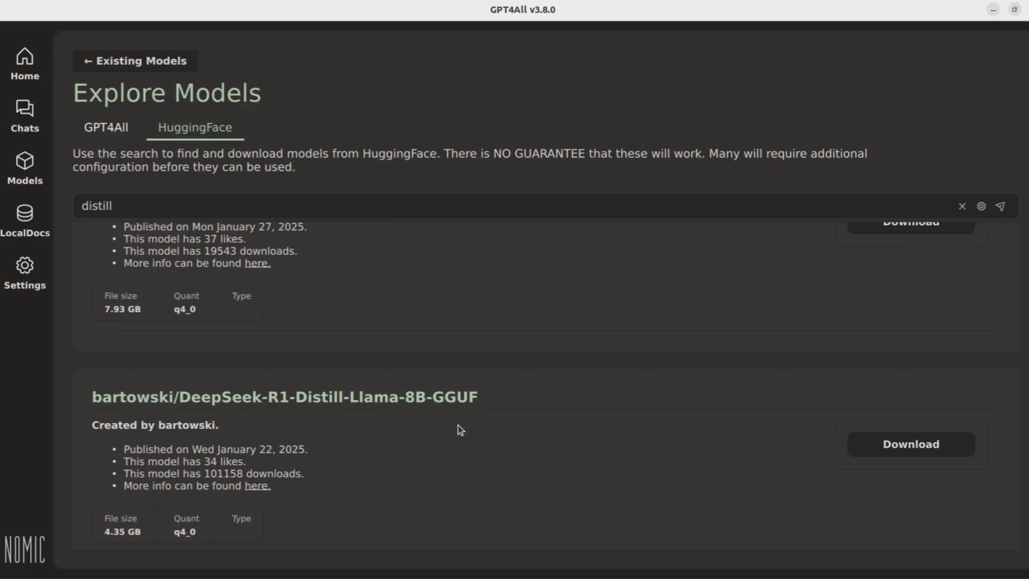
{"action": "scroll", "coordinate": [459, 425], "scroll_direction": "down", "scroll_amount": 1}
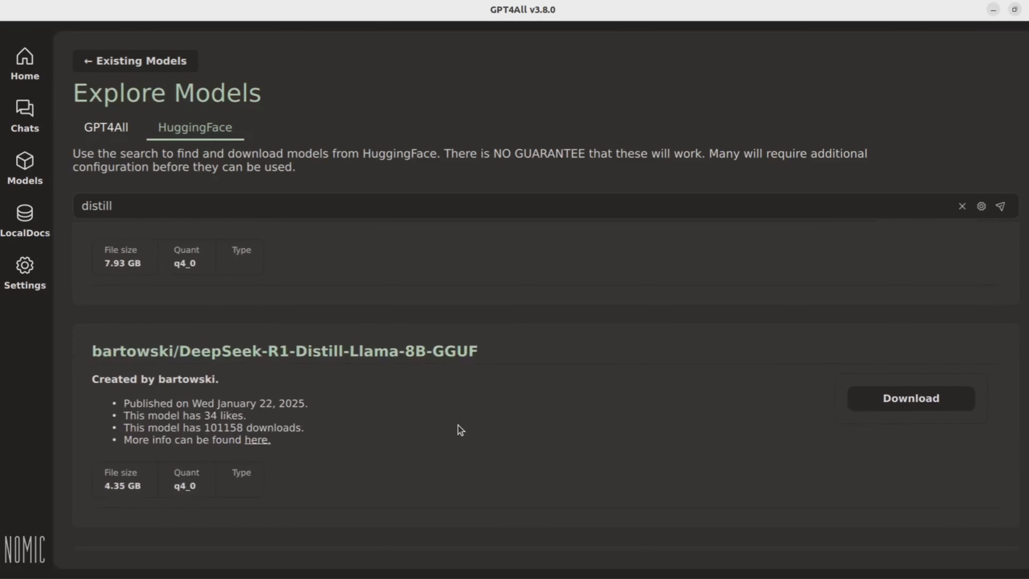
{"action": "left_click", "coordinate": [884, 403]}
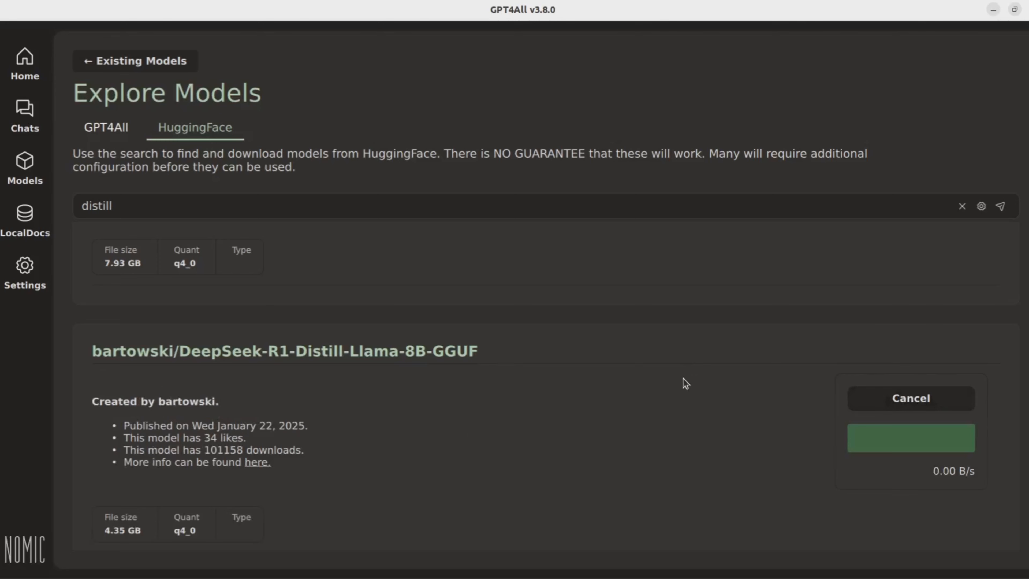
Step: Switch to the Hugging Face website and browse the models matching distill
{"action": "scroll", "coordinate": [683, 379], "scroll_direction": "up", "scroll_amount": 3}
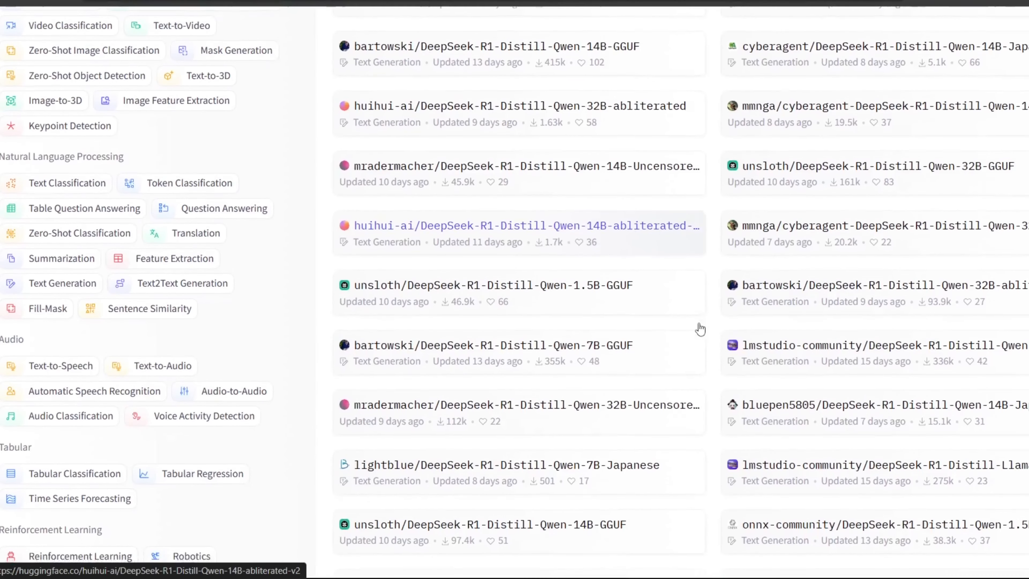
{"action": "scroll", "coordinate": [700, 329], "scroll_direction": "down", "scroll_amount": 1}
{"action": "scroll", "coordinate": [700, 329], "scroll_direction": "down", "scroll_amount": 1}
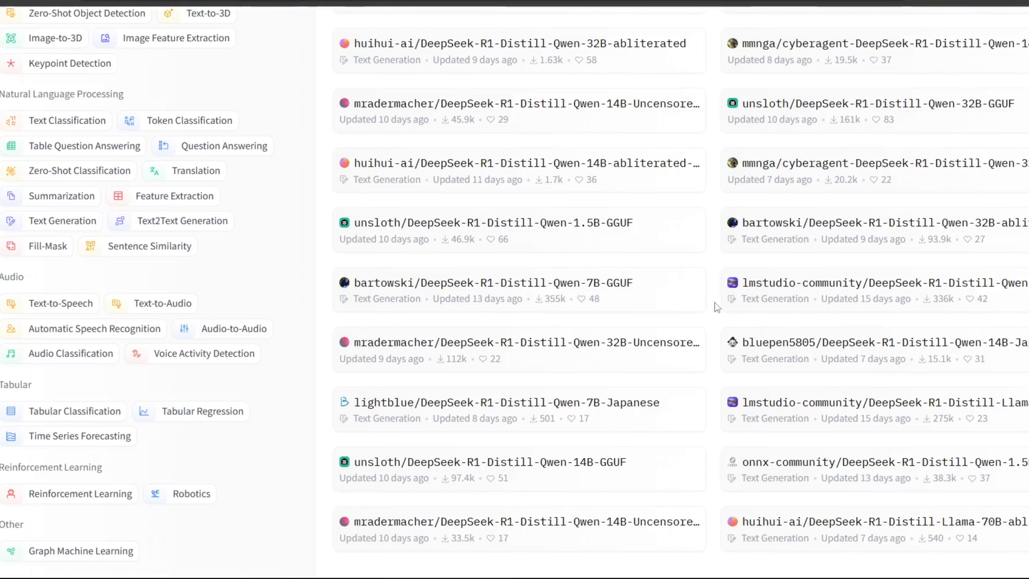
{"action": "scroll", "coordinate": [717, 308], "scroll_direction": "down", "scroll_amount": 1}
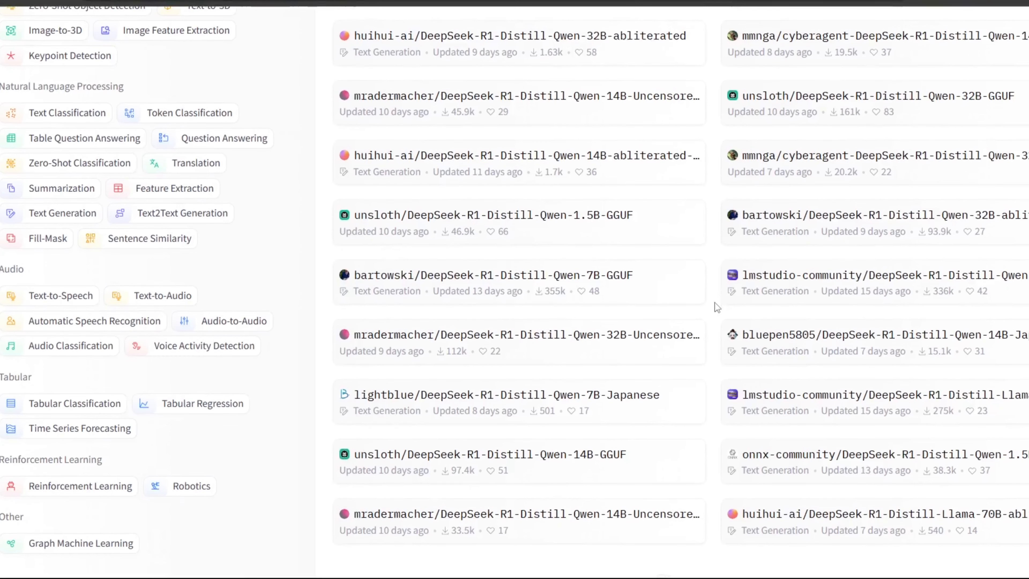
{"action": "scroll", "coordinate": [718, 307], "scroll_direction": "up", "scroll_amount": 1}
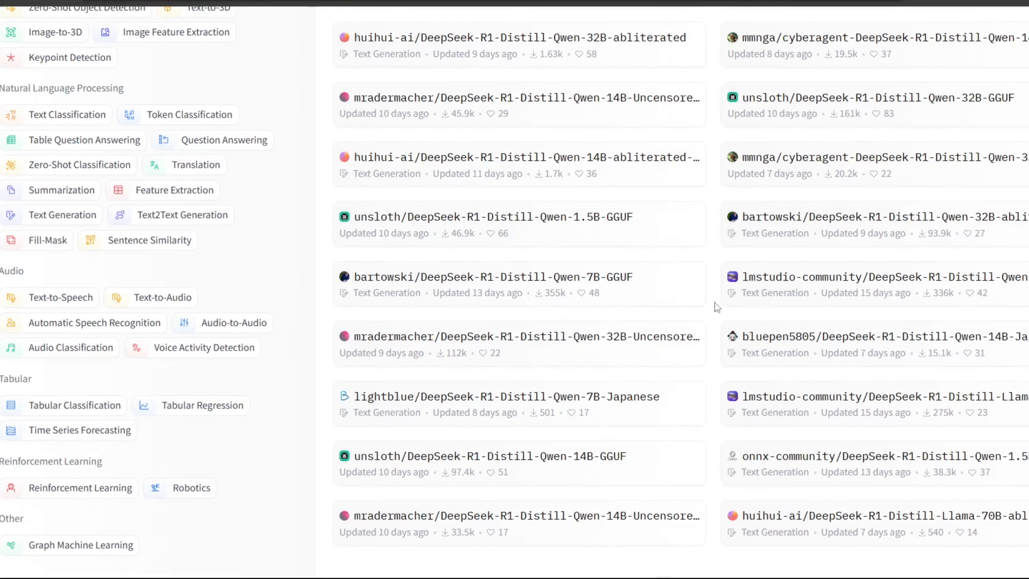
{"action": "scroll", "coordinate": [715, 304], "scroll_direction": "up", "scroll_amount": 10}
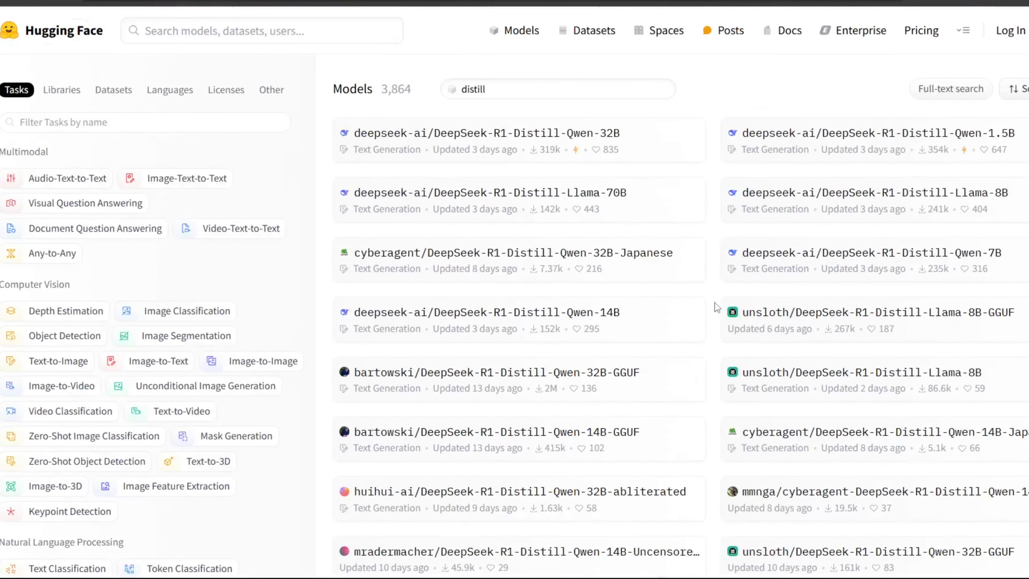
Step: Change the Hugging Face model search to distill-llama
{"action": "left_click", "coordinate": [521, 84]}
{"action": "type", "text": "0ll"}
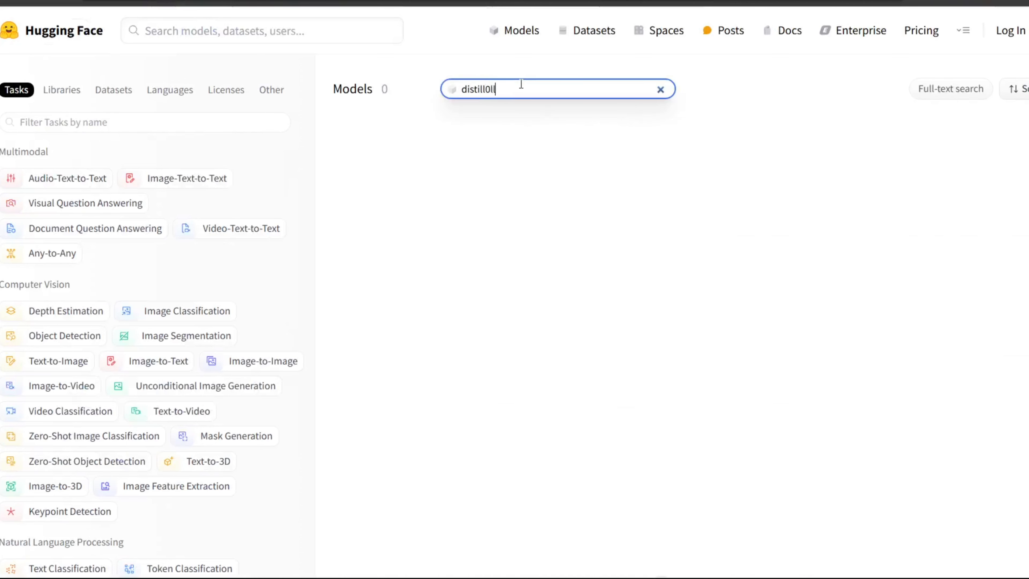
{"action": "key", "text": "BackSpace"}
{"action": "key", "text": "BackSpace"}
{"action": "key", "text": "BackSpace"}
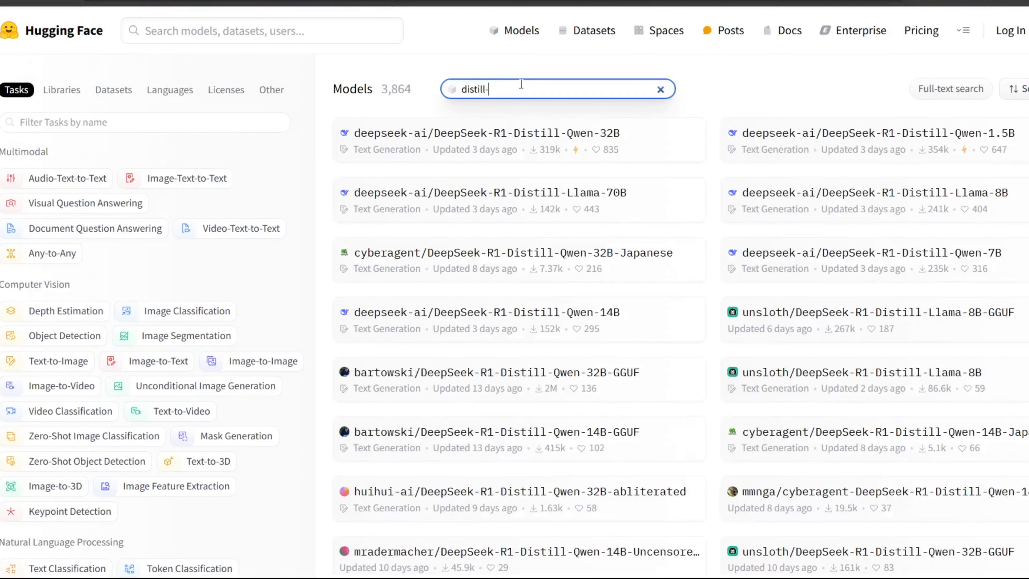
{"action": "type", "text": "-llama"}
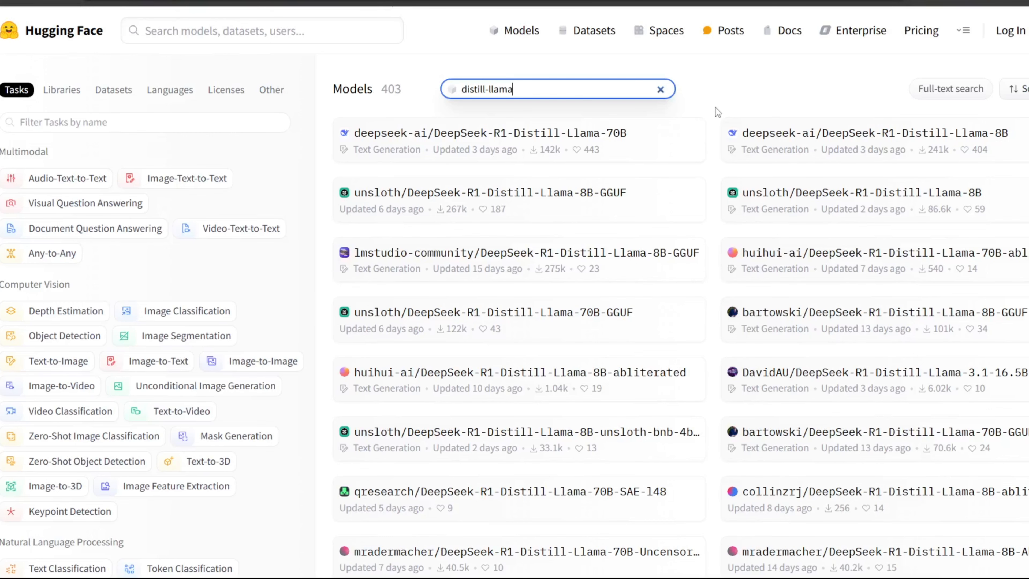
Step: Open the bartowski/DeepSeek-R1-Distill-Llama-8B-GGUF model page from the results
{"action": "scroll", "coordinate": [713, 112], "scroll_direction": "down", "scroll_amount": 2}
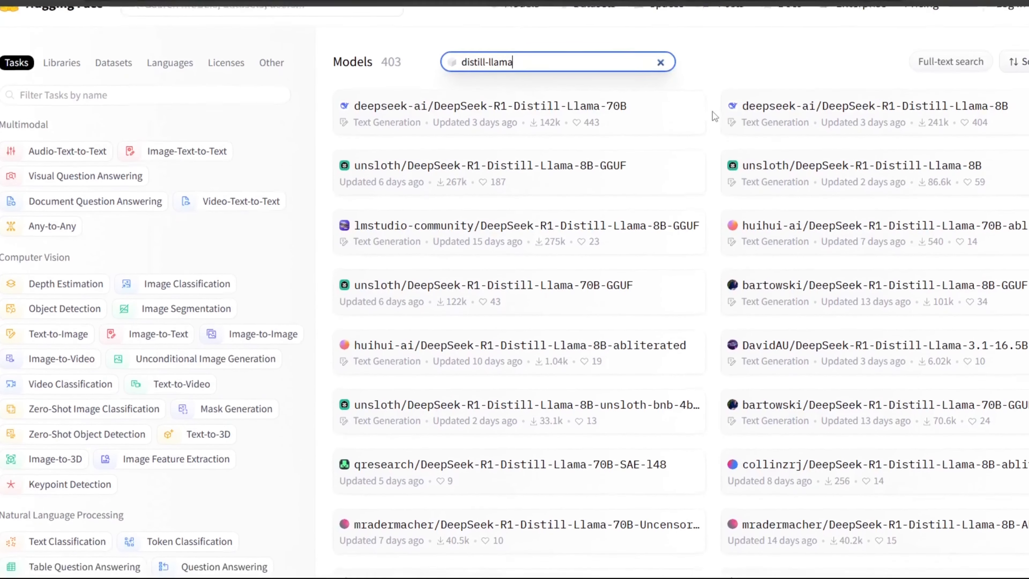
{"action": "scroll", "coordinate": [712, 111], "scroll_direction": "down", "scroll_amount": 2}
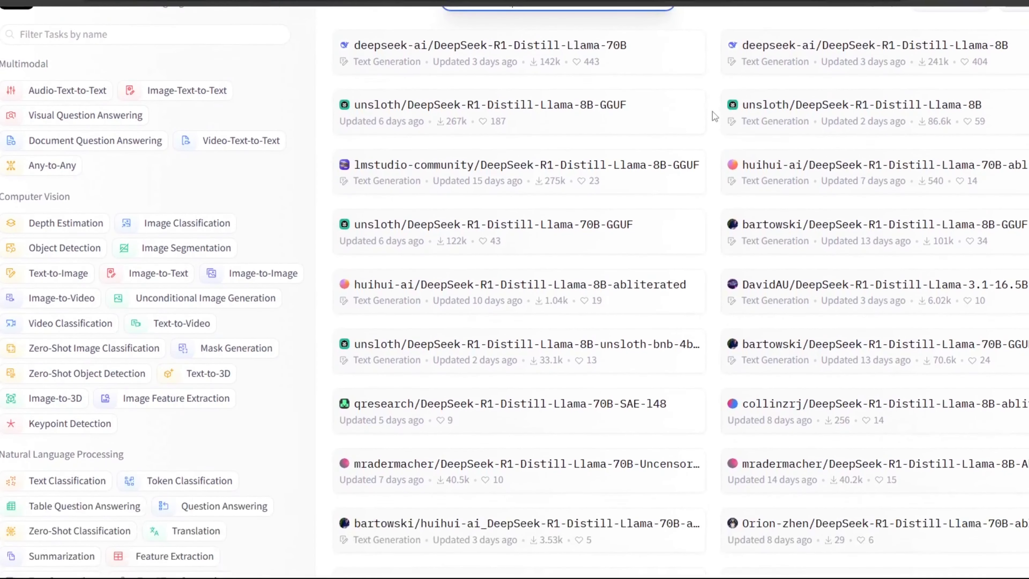
{"action": "scroll", "coordinate": [713, 112], "scroll_direction": "down", "scroll_amount": 2}
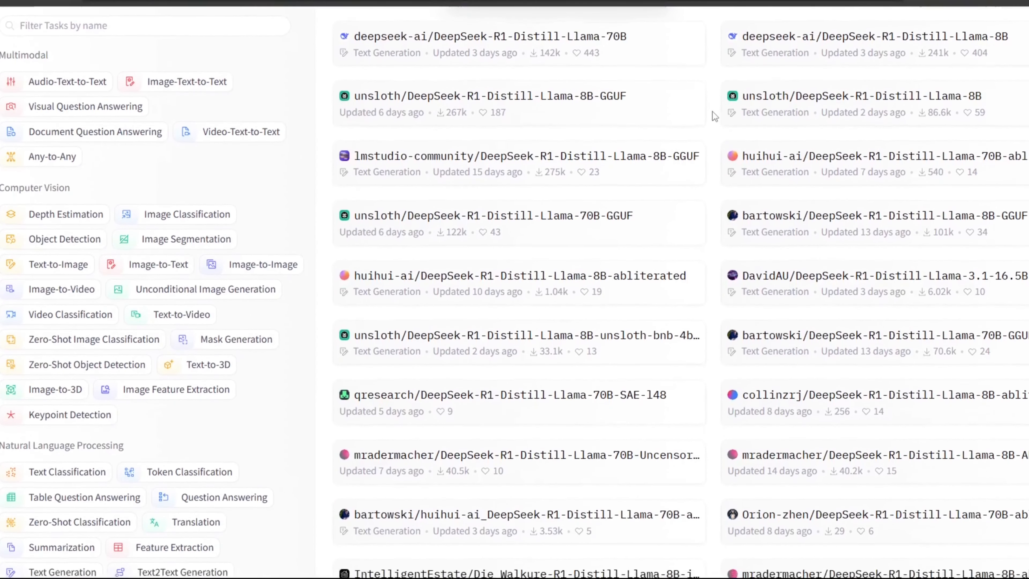
{"action": "scroll", "coordinate": [713, 112], "scroll_direction": "down", "scroll_amount": 3}
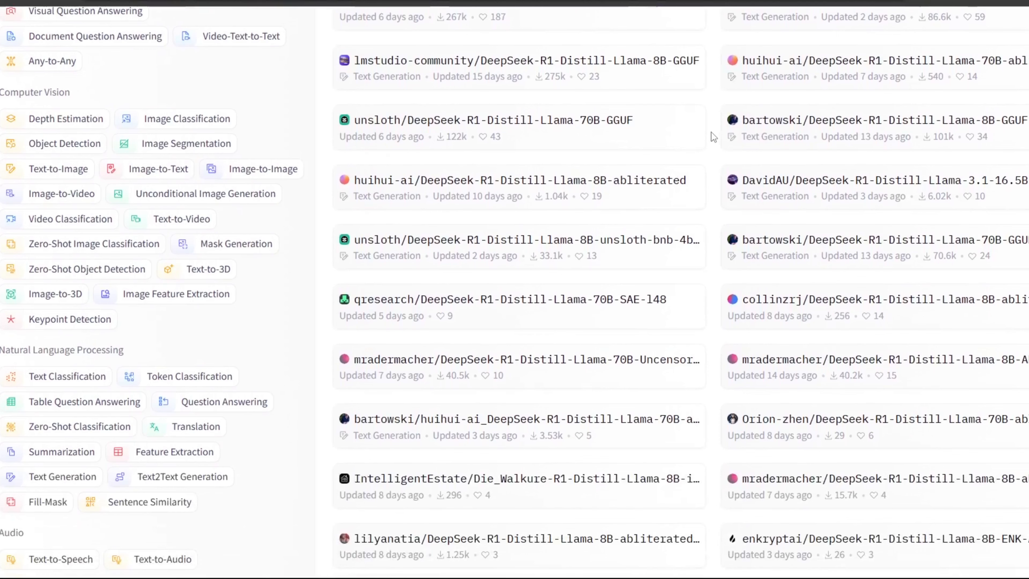
{"action": "left_click", "coordinate": [895, 123]}
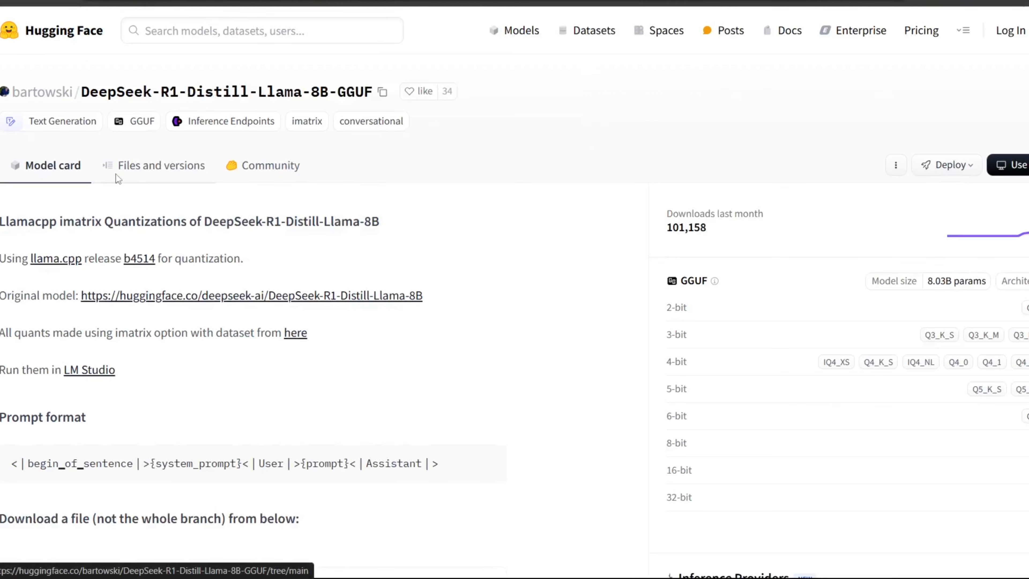
Step: Download DeepSeek-R1-Distill-Llama-8B-Q5_K_M.gguf from the repository's files and versions list
{"action": "left_click", "coordinate": [118, 178]}
{"action": "scroll", "coordinate": [484, 234], "scroll_direction": "down", "scroll_amount": 5}
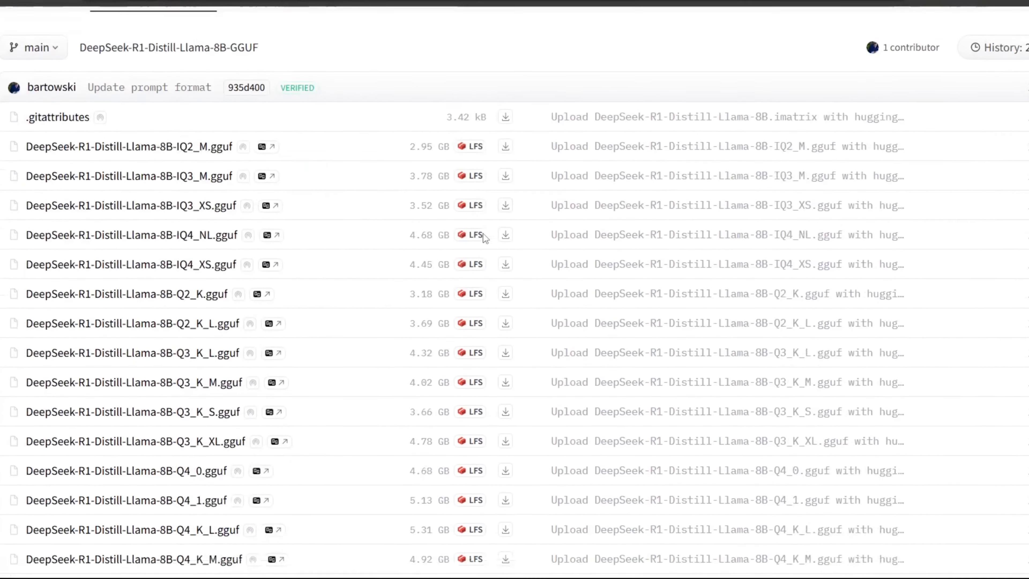
{"action": "scroll", "coordinate": [483, 234], "scroll_direction": "down", "scroll_amount": 2}
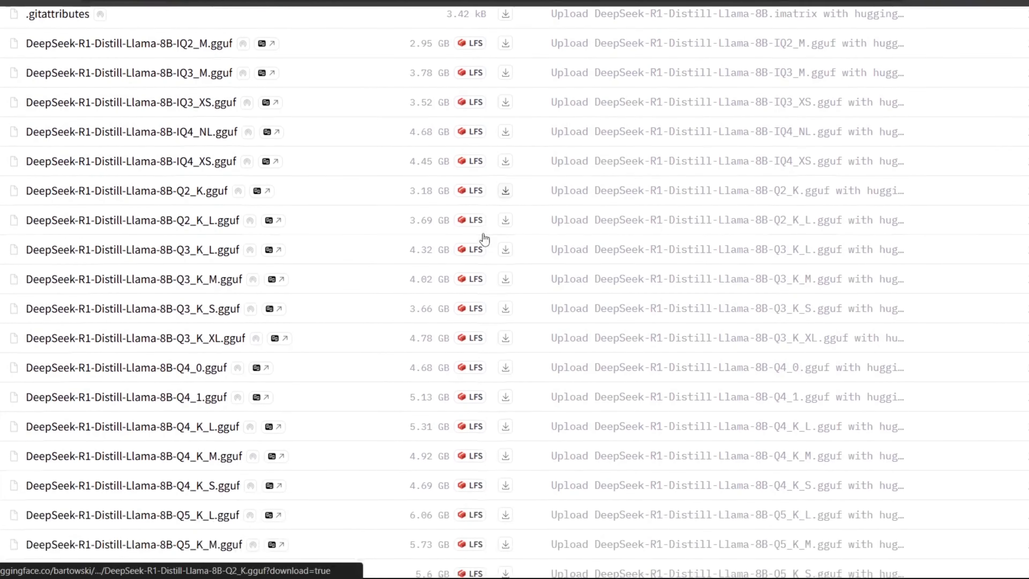
{"action": "scroll", "coordinate": [484, 234], "scroll_direction": "down", "scroll_amount": 7}
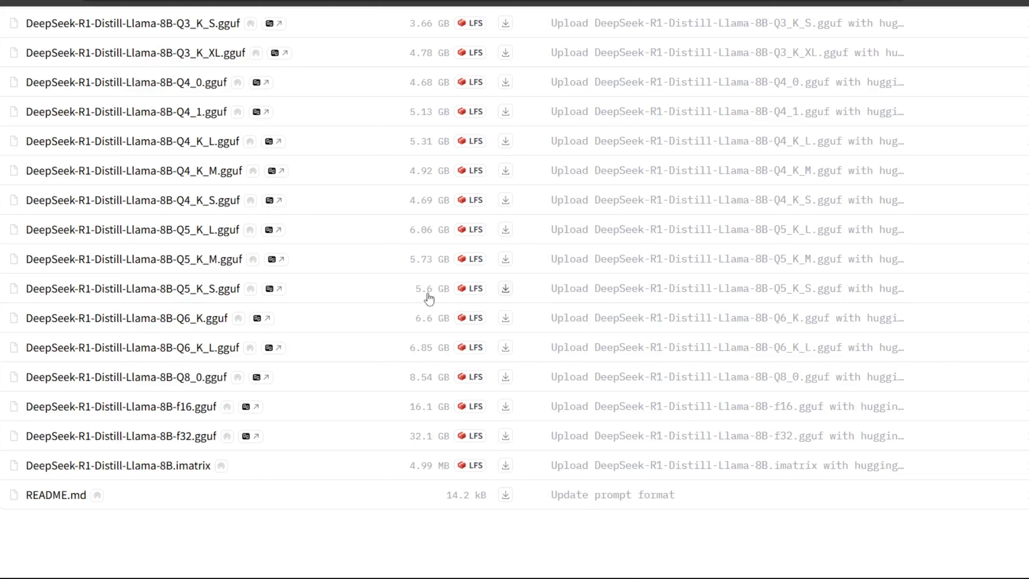
{"action": "left_click", "coordinate": [505, 263]}
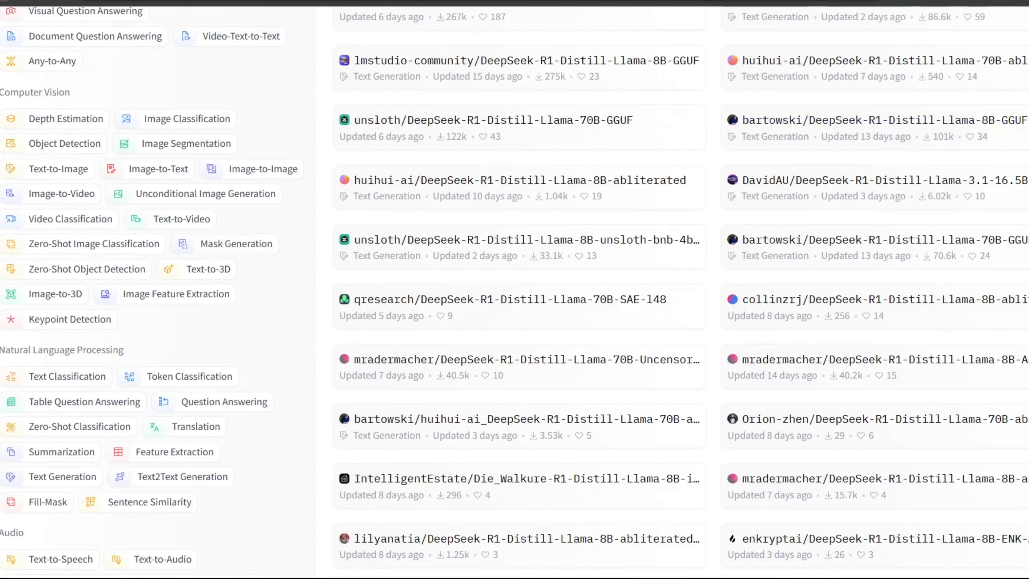
Step: Change the model search to distill-qwen
{"action": "scroll", "coordinate": [544, 126], "scroll_direction": "up", "scroll_amount": 5}
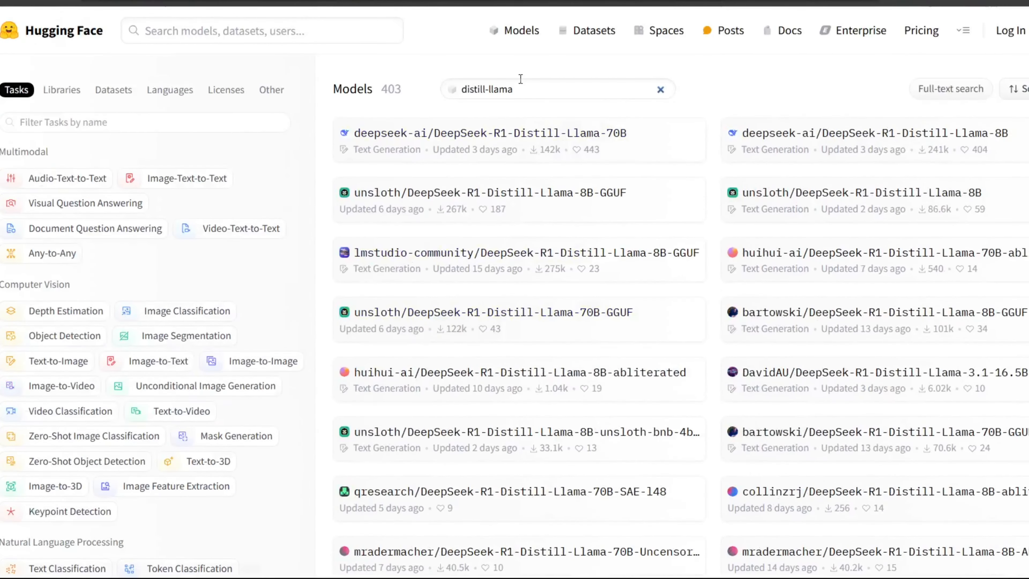
{"action": "left_click", "coordinate": [520, 88]}
{"action": "key", "text": "BackSpace"}
{"action": "key", "text": "BackSpace"}
{"action": "key", "text": "BackSpace"}
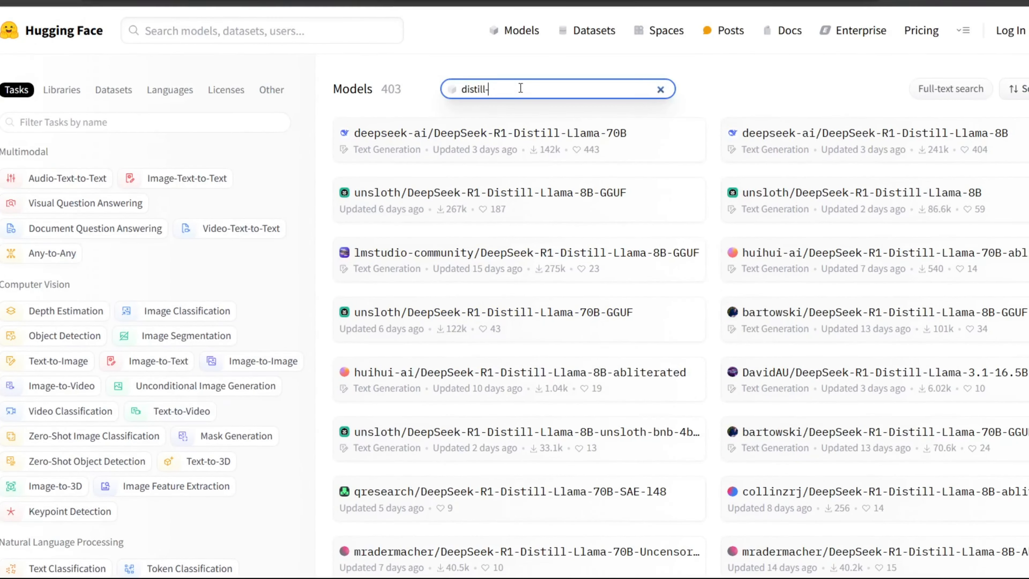
{"action": "type", "text": "qw"}
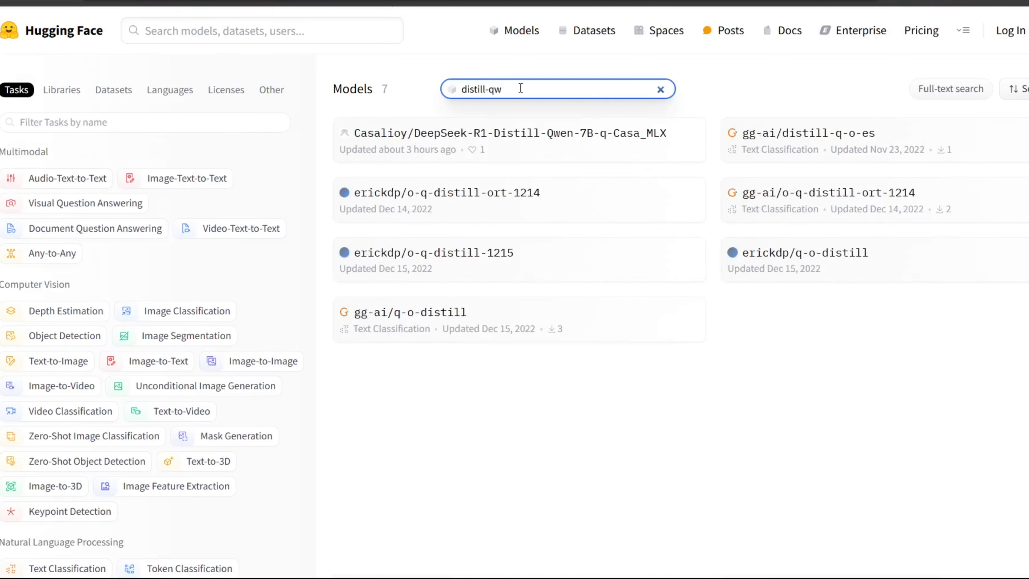
{"action": "type", "text": "en"}
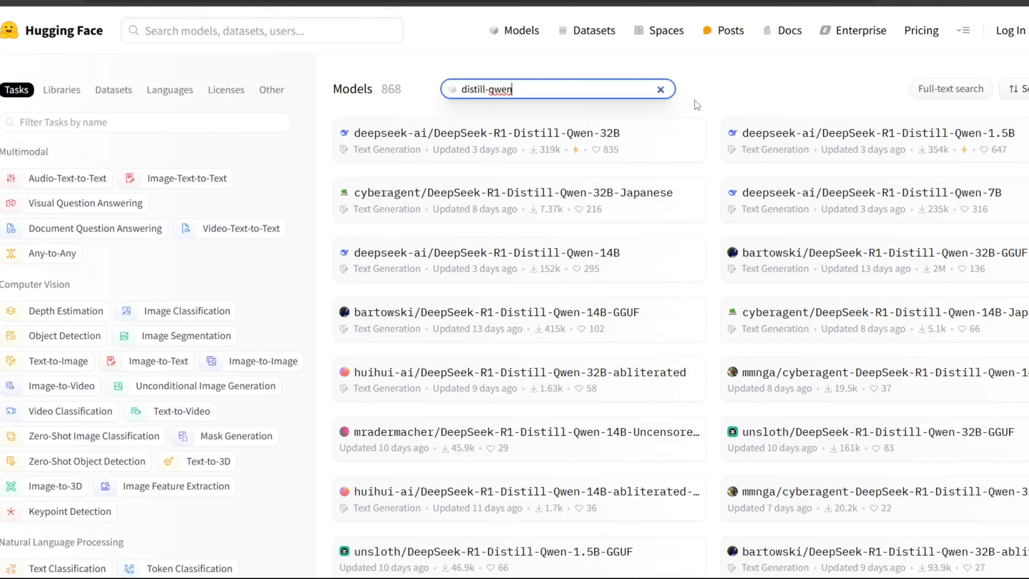
Step: Open the bartowski/DeepSeek-R1-Distill-Qwen-7B-GGUF repository and browse its list of quantized files
{"action": "scroll", "coordinate": [694, 101], "scroll_direction": "down", "scroll_amount": 2}
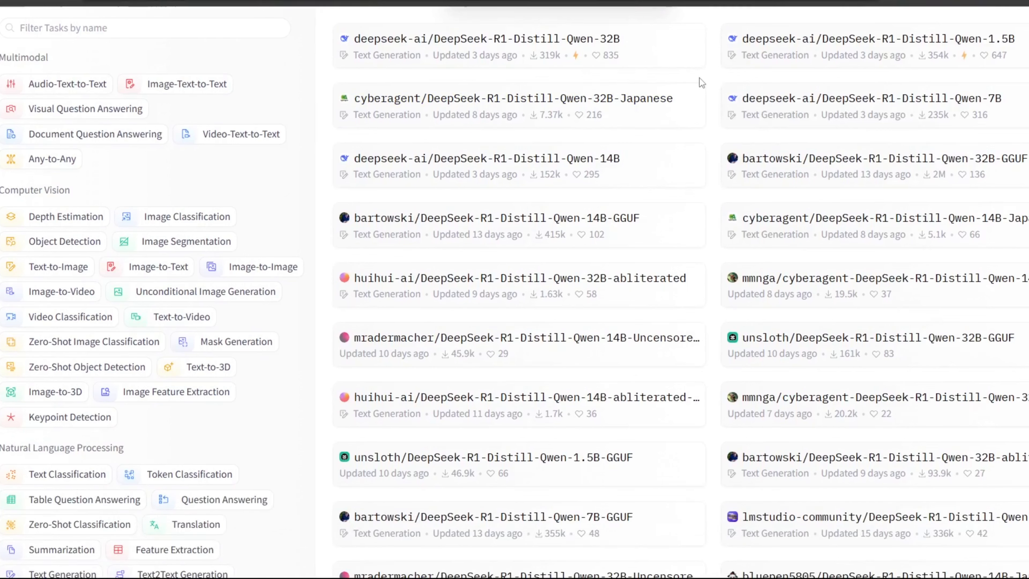
{"action": "left_click", "coordinate": [520, 522]}
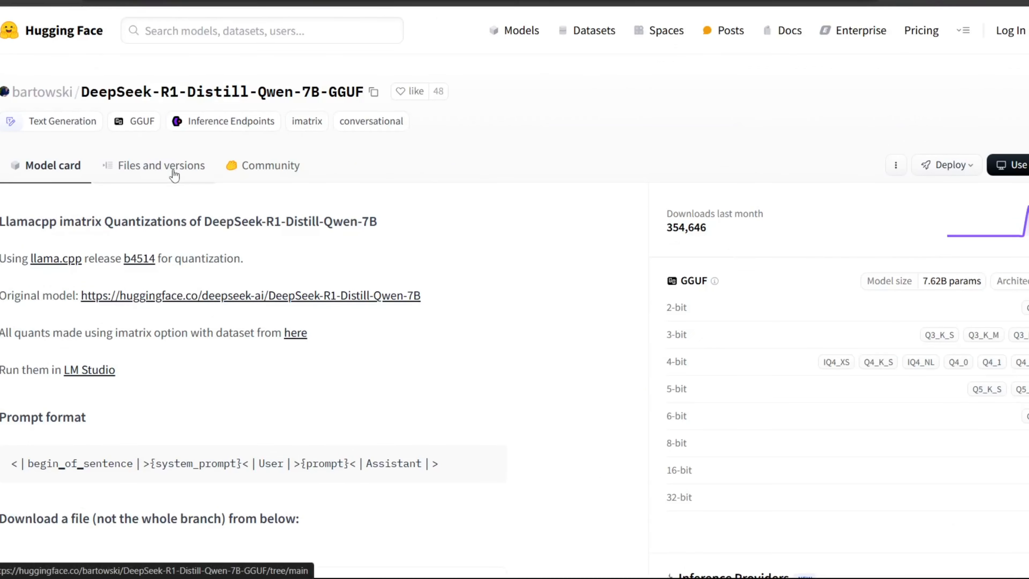
{"action": "left_click", "coordinate": [174, 175]}
{"action": "scroll", "coordinate": [458, 361], "scroll_direction": "down", "scroll_amount": 8}
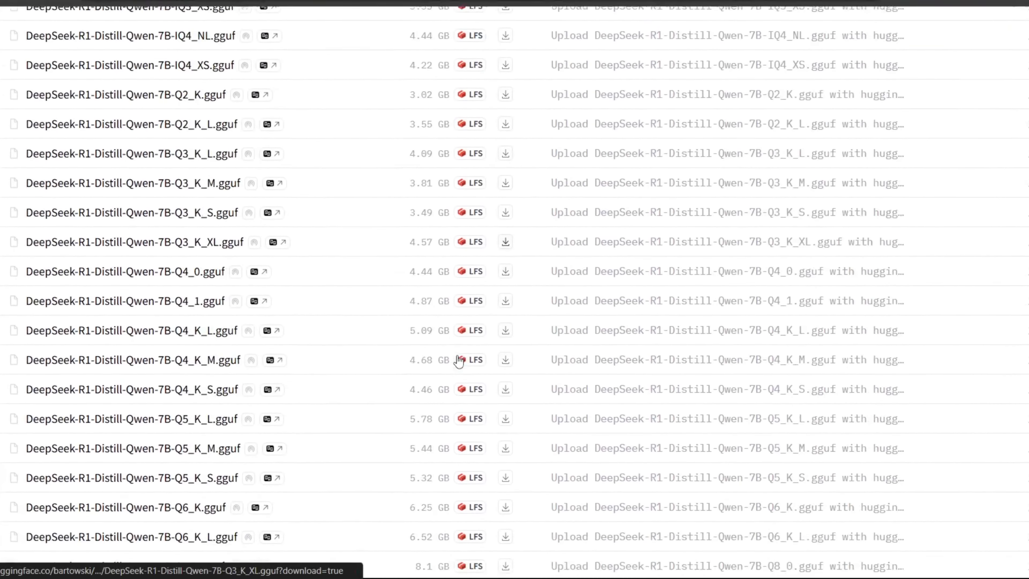
{"action": "scroll", "coordinate": [458, 360], "scroll_direction": "down", "scroll_amount": 5}
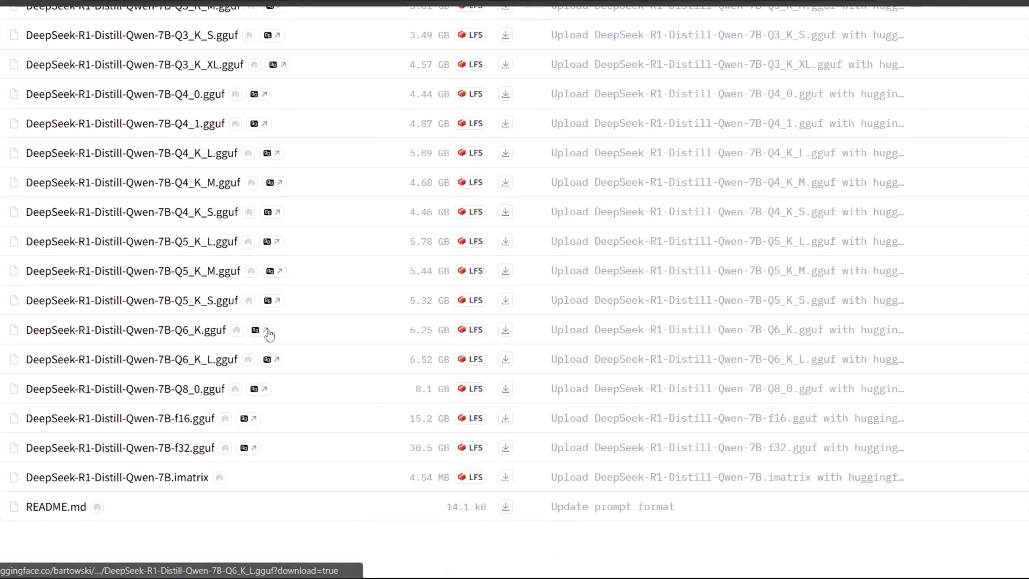
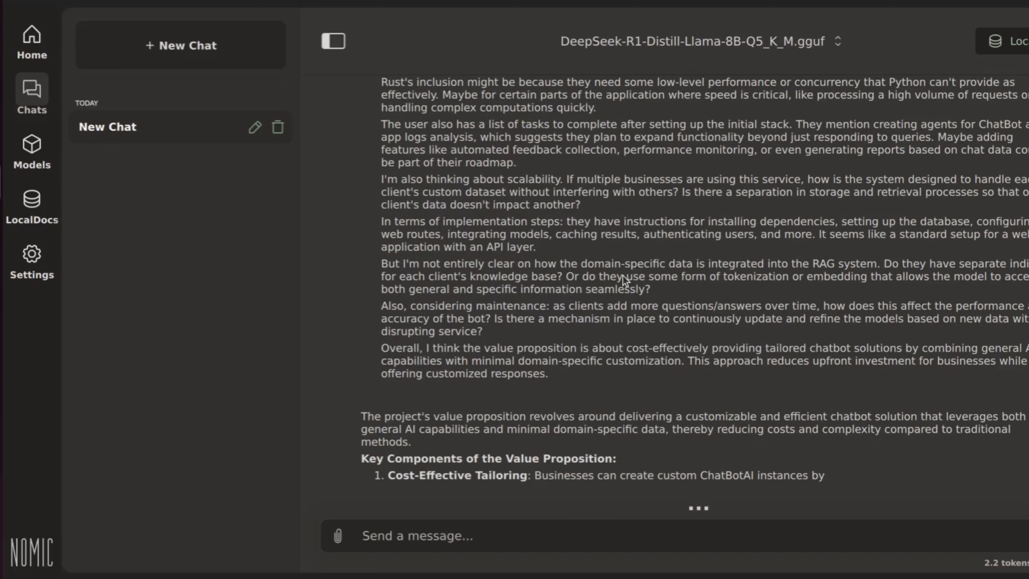
Step: Switch to the text editor and review the reference value-proposition lines of the project
{"action": "left_click", "coordinate": [1, 136]}
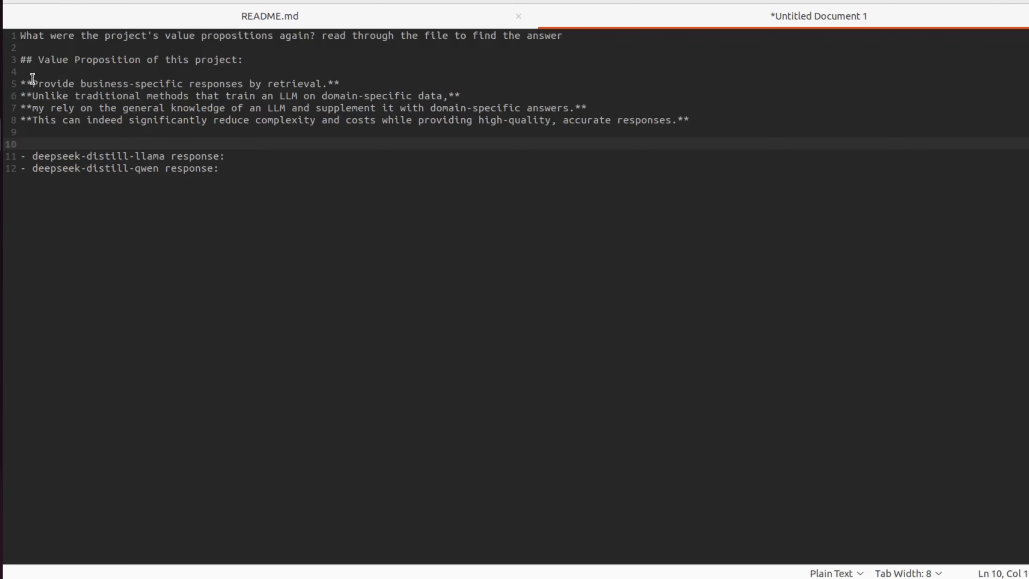
{"action": "left_click_drag", "start_coordinate": [25, 72], "coordinate": [324, 84]}
{"action": "left_click", "coordinate": [324, 84]}
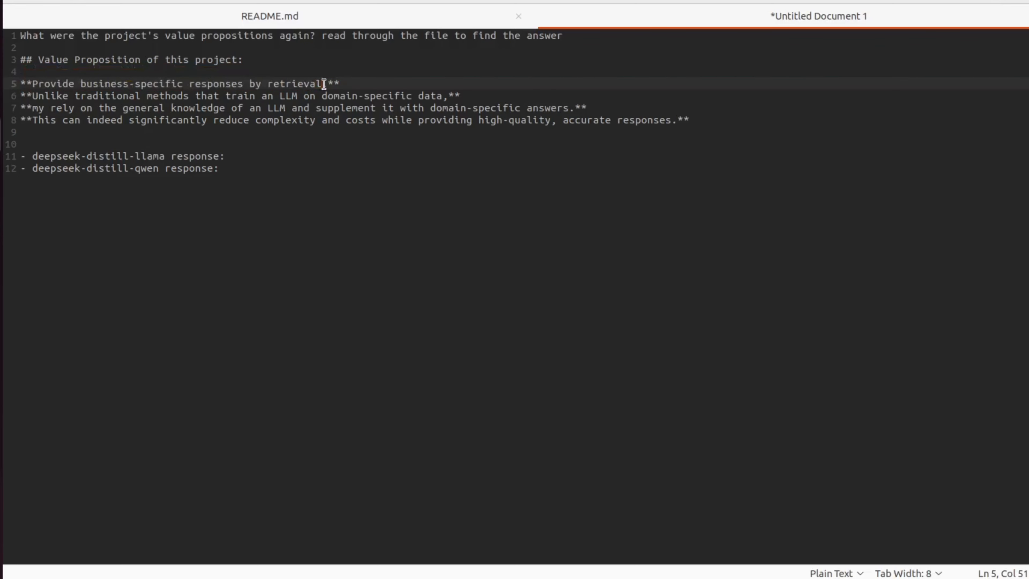
{"action": "left_click", "coordinate": [33, 96]}
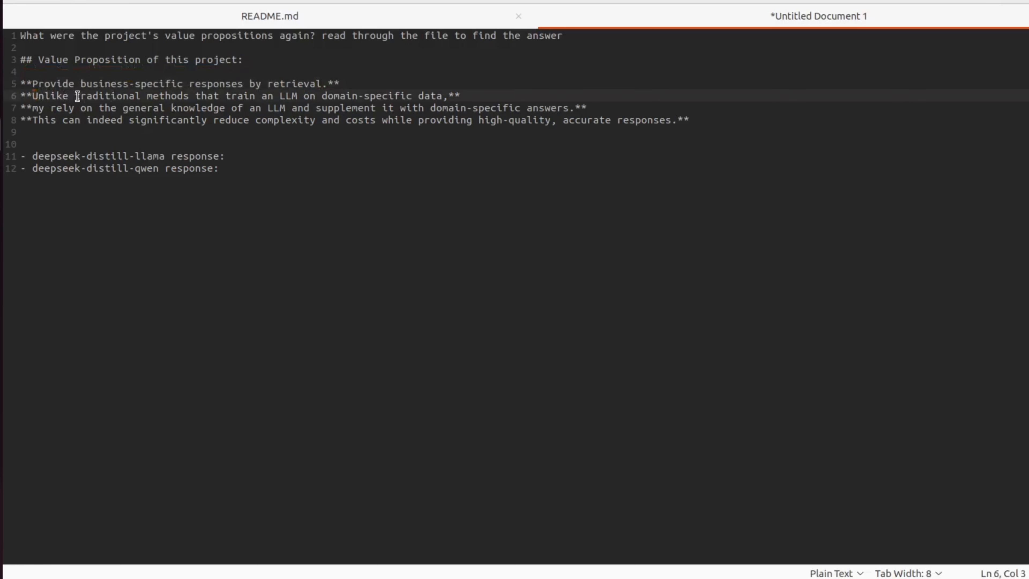
{"action": "left_click_drag", "start_coordinate": [34, 96], "coordinate": [449, 96]}
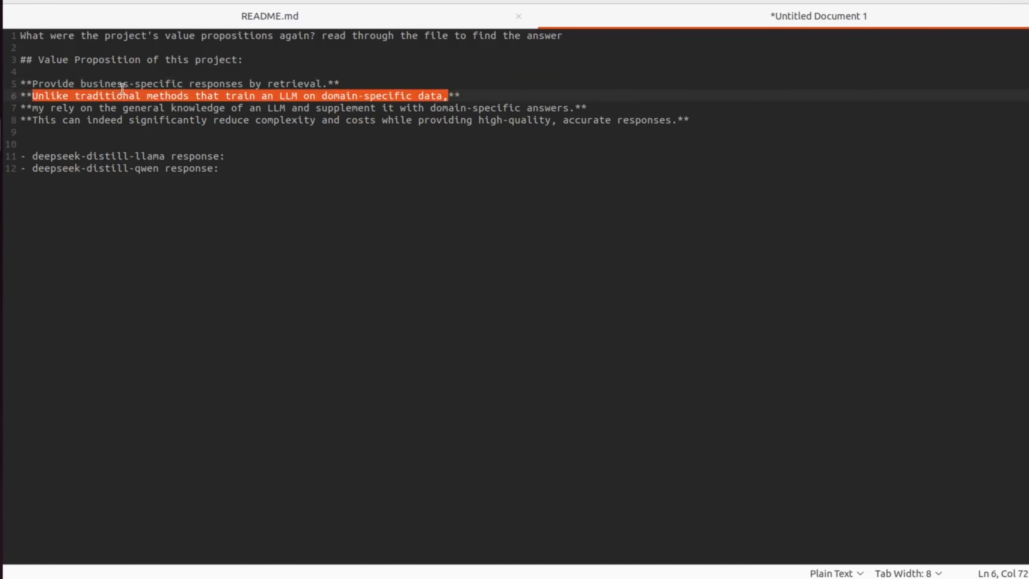
{"action": "left_click_drag", "start_coordinate": [31, 107], "coordinate": [577, 106]}
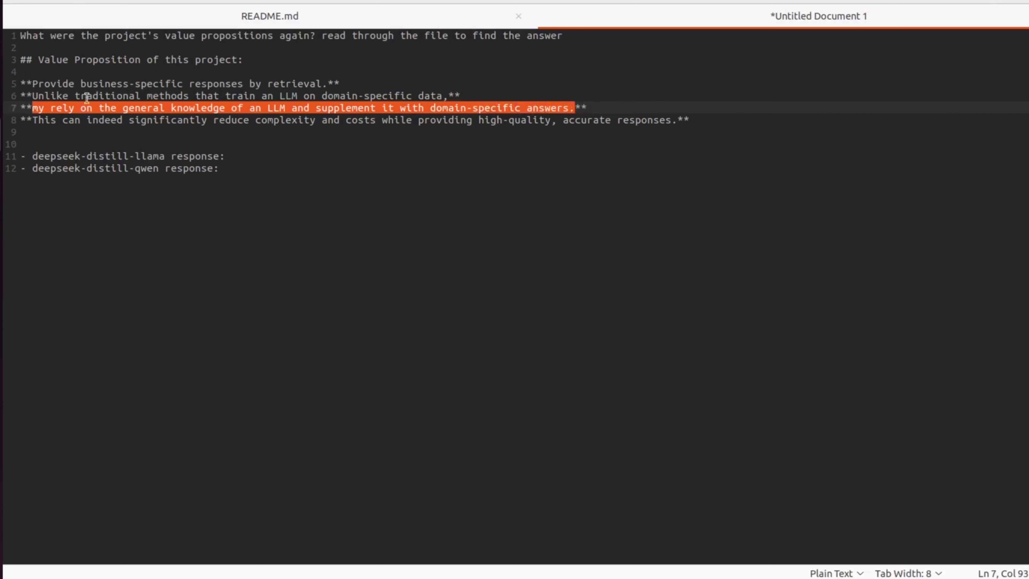
{"action": "left_click_drag", "start_coordinate": [32, 119], "coordinate": [731, 123]}
{"action": "left_click", "coordinate": [732, 123]}
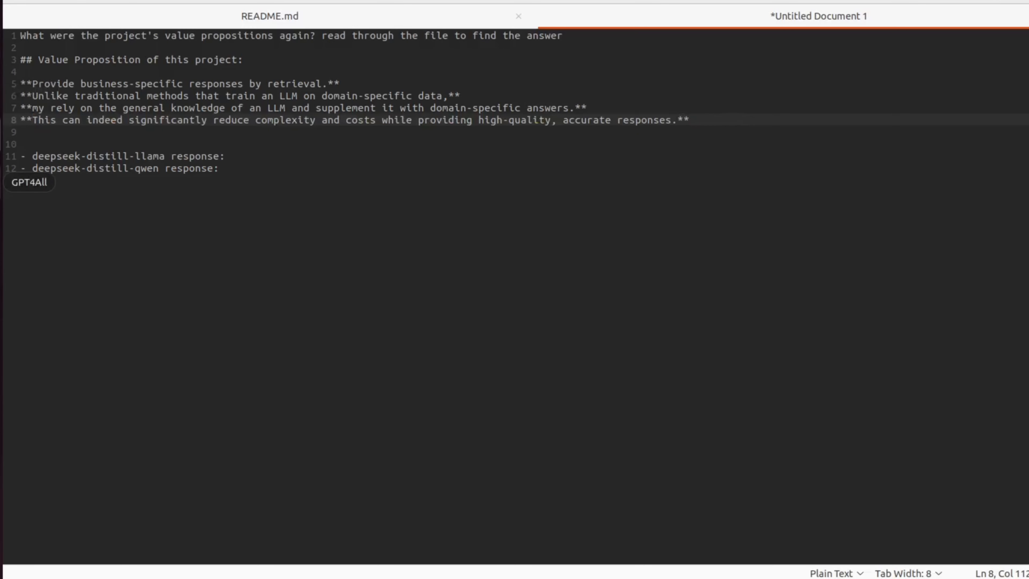
Step: Return to GPT4All and select the DeepSeek-R1-Distill-Llama model's full value-proposition answer in the chat
{"action": "left_click", "coordinate": [0, 183]}
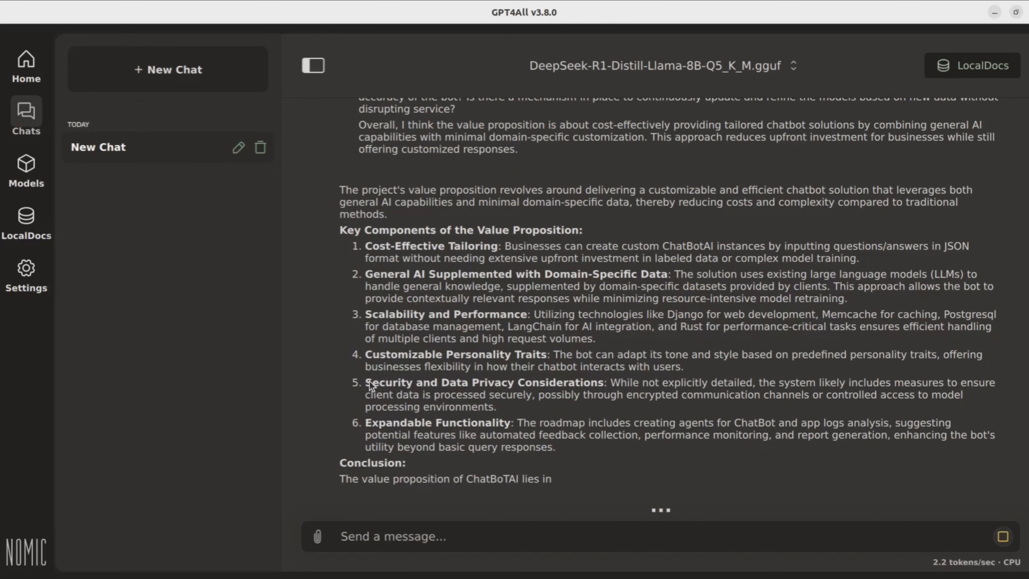
{"action": "left_click_drag", "start_coordinate": [367, 383], "coordinate": [402, 383]}
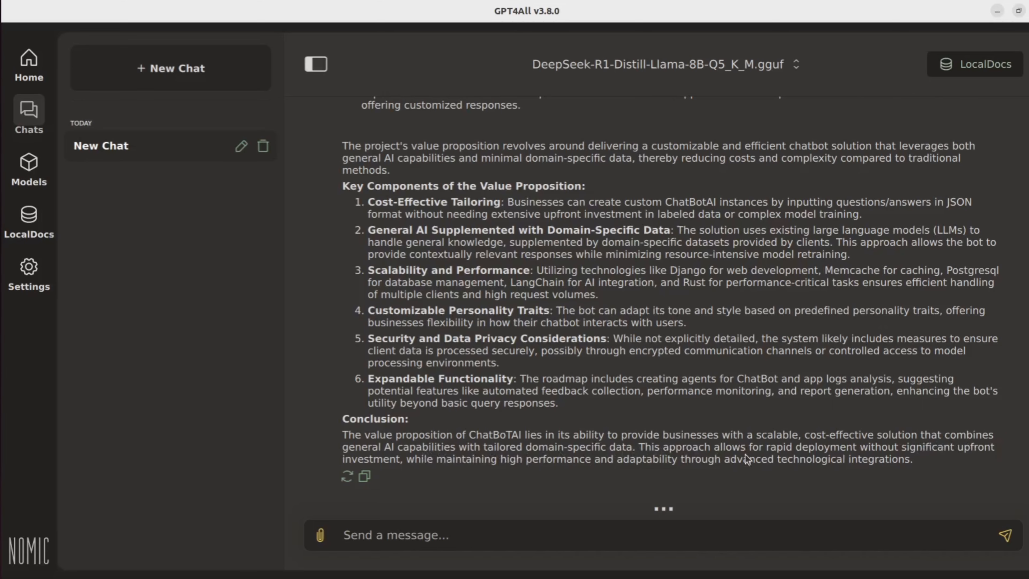
{"action": "left_click_drag", "start_coordinate": [915, 463], "coordinate": [340, 147]}
{"action": "key", "text": "ctrl+c"}
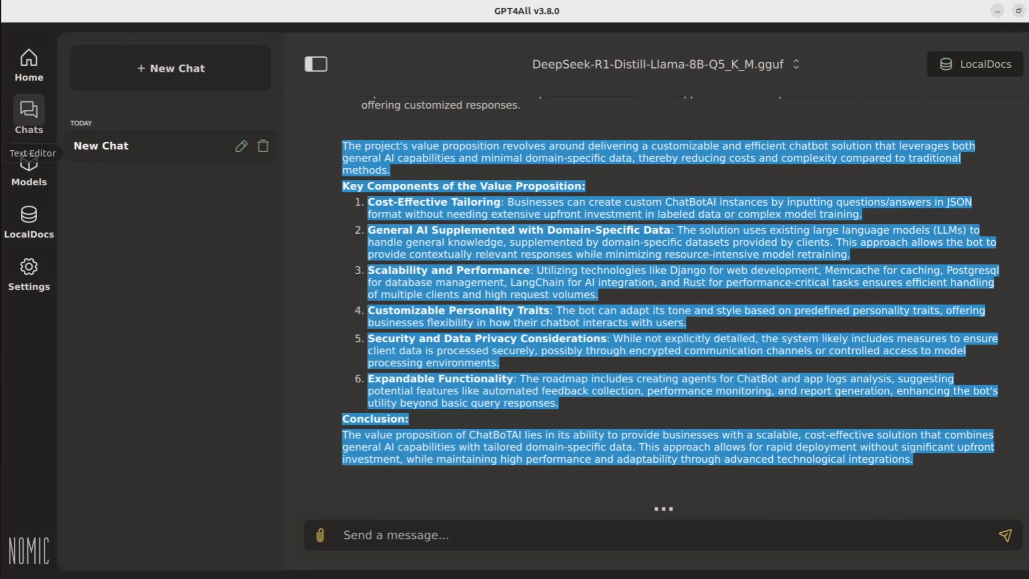
Step: Paste the copied answer inside a ``` code block under the deepseek-distill-llama response line
{"action": "left_click", "coordinate": [1, 153]}
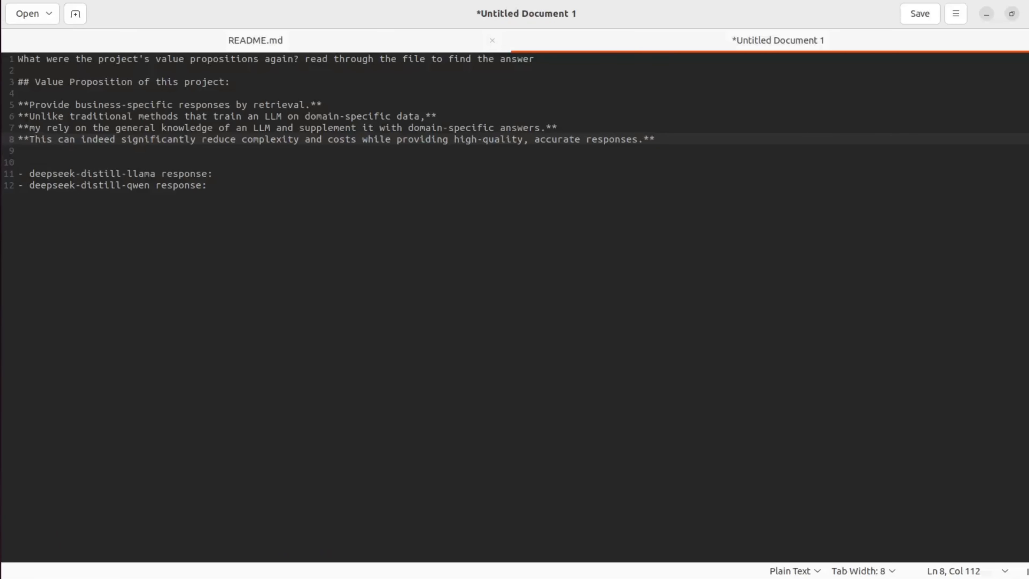
{"action": "left_click", "coordinate": [231, 173]}
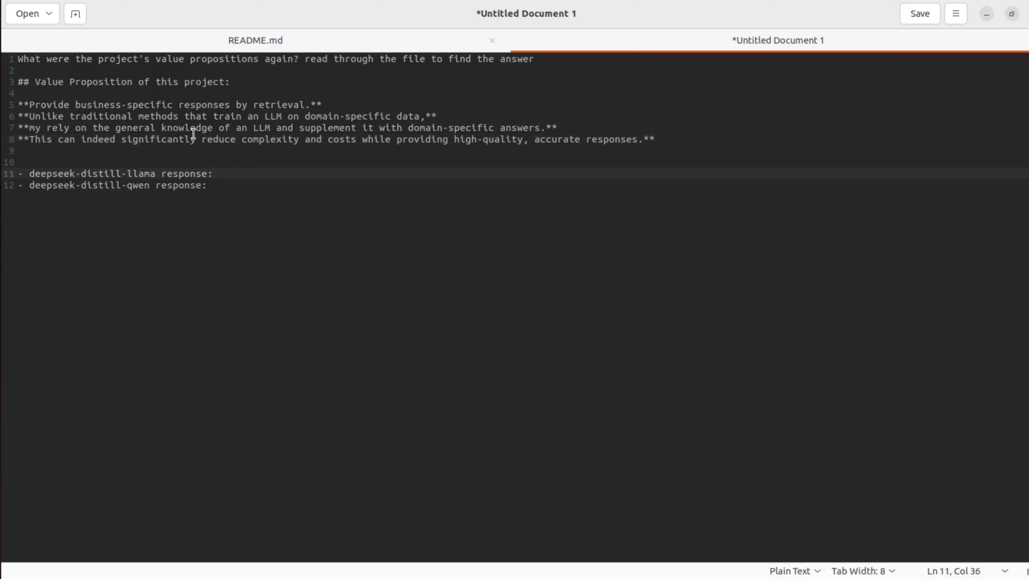
{"action": "key", "text": "Return"}
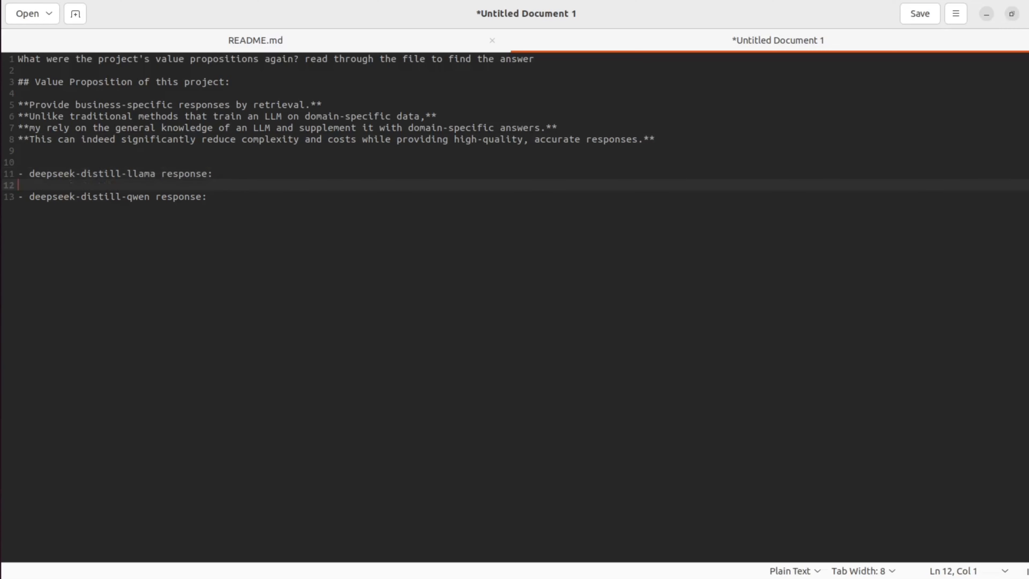
{"action": "type", "text": "```"}
{"action": "key", "text": "Return"}
{"action": "type", "text": "```"}
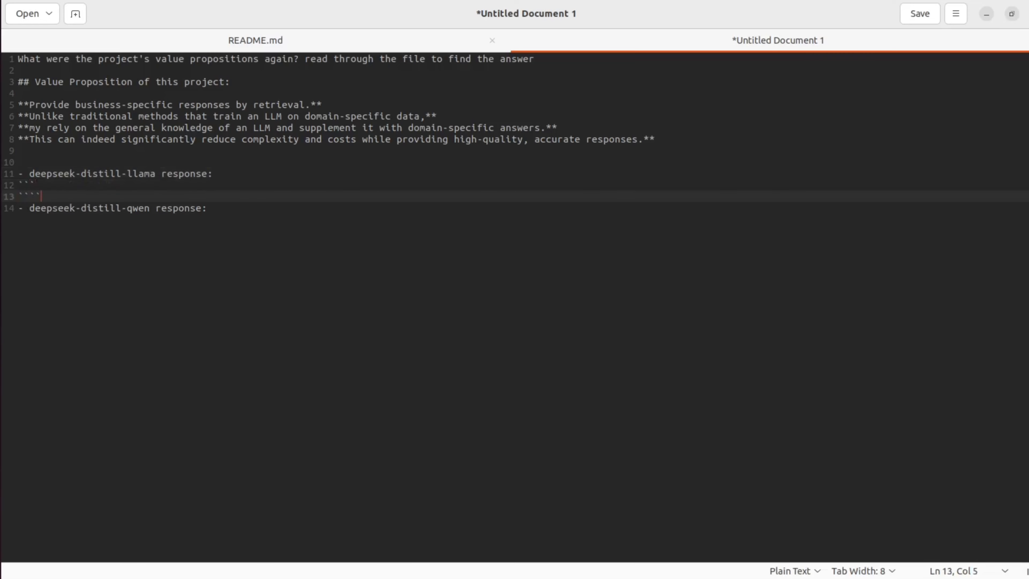
{"action": "key", "text": "Up"}
{"action": "key", "text": "Return"}
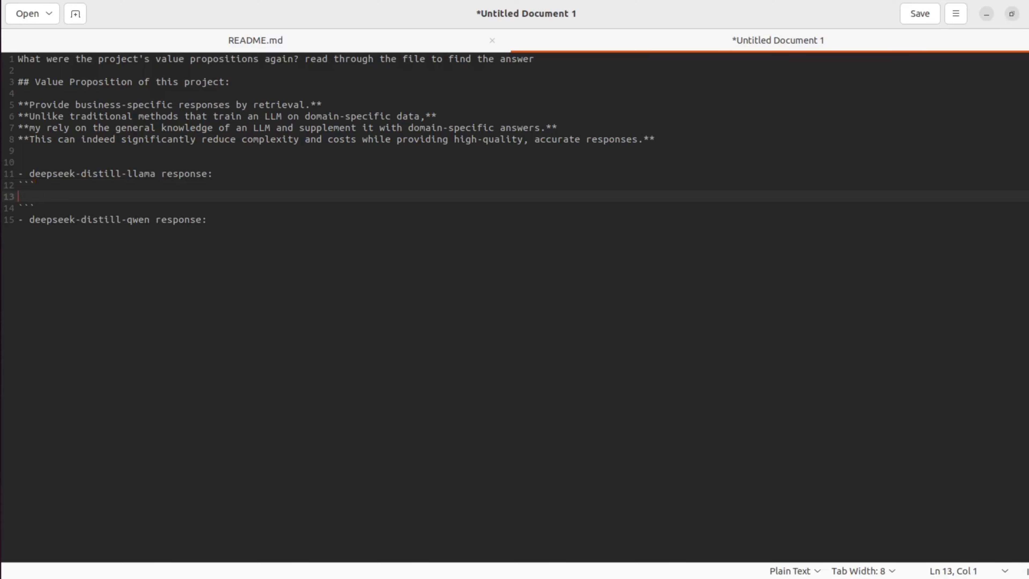
{"action": "key", "text": "ctrl+v"}
{"action": "key", "text": "ctrl+v"}
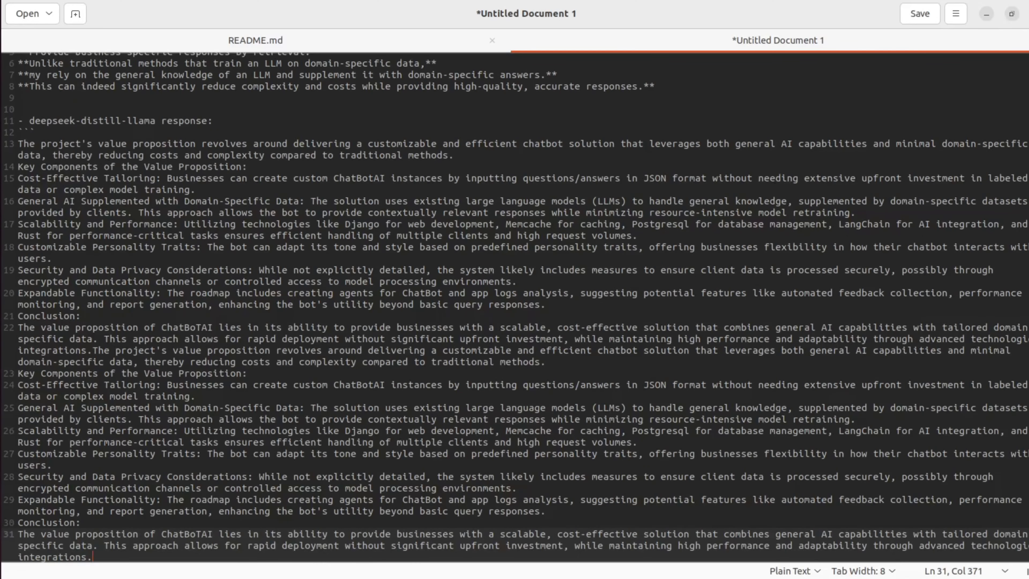
{"action": "key", "text": "ctrl+z"}
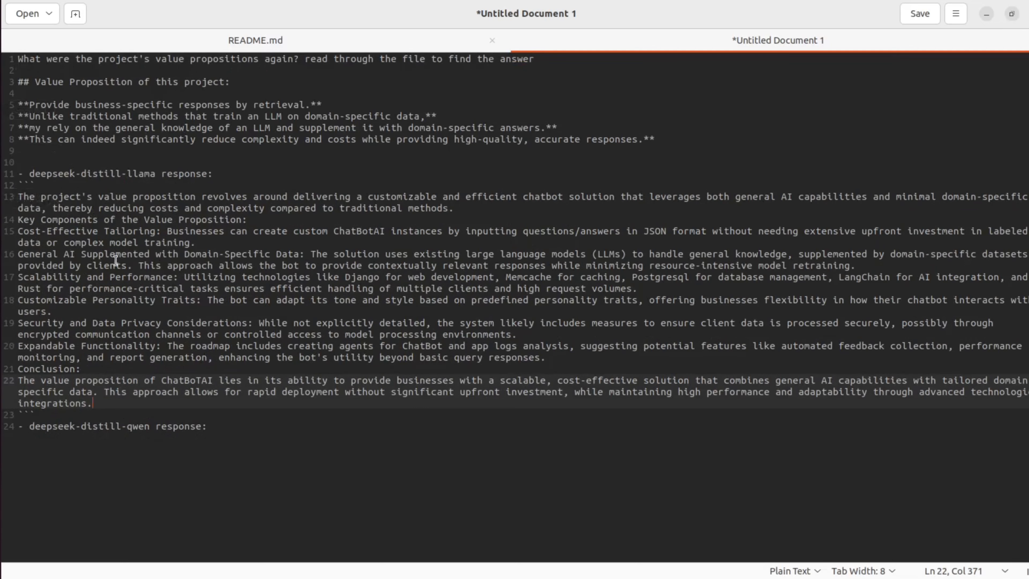
Step: Prefix each of the six key-component lines in the pasted answer with a dash bullet
{"action": "left_click", "coordinate": [121, 357]}
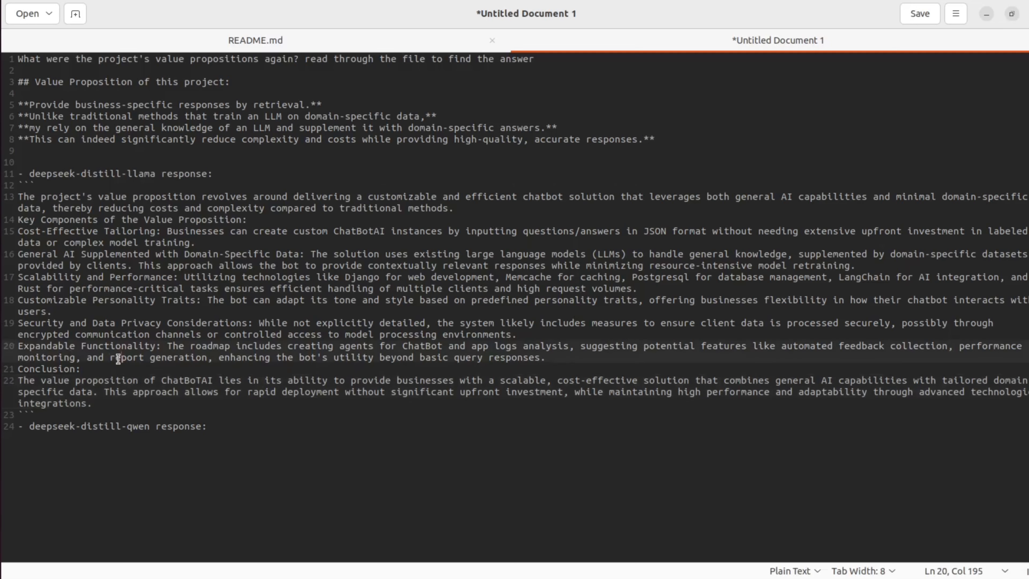
{"action": "left_click", "coordinate": [18, 231]}
{"action": "type", "text": "-"}
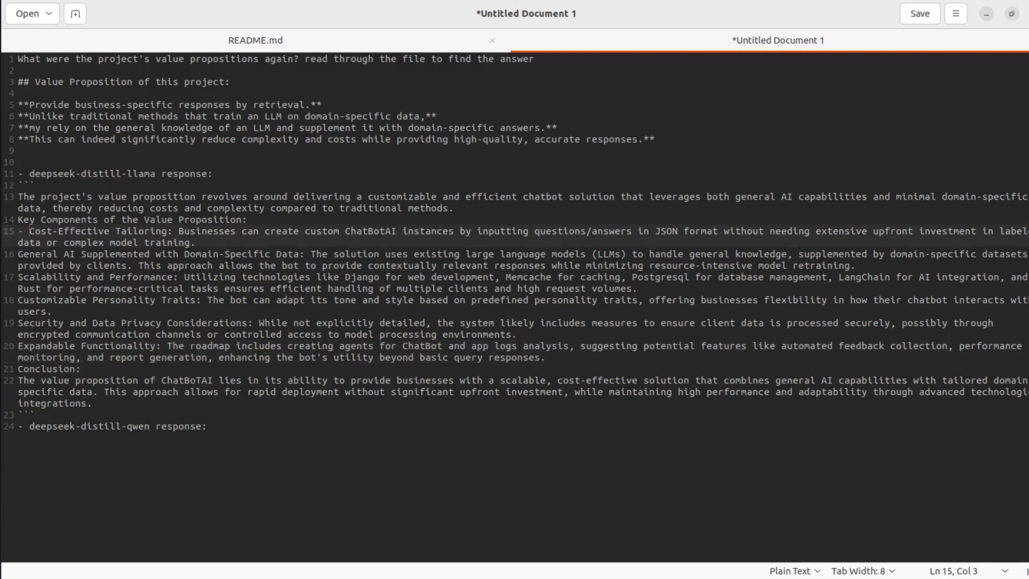
{"action": "key", "text": "Down"}
{"action": "key", "text": "Down"}
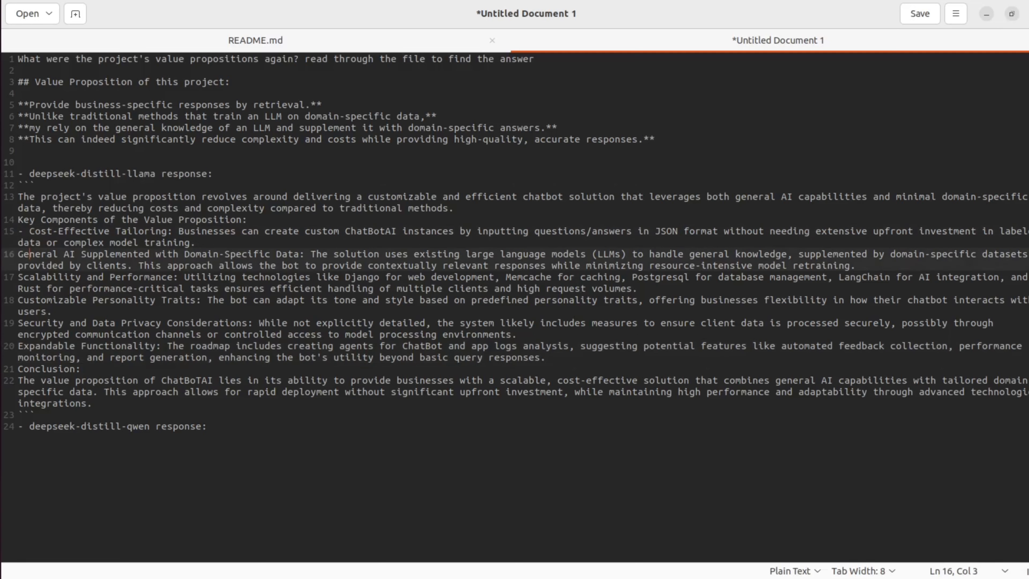
{"action": "type", "text": "-"}
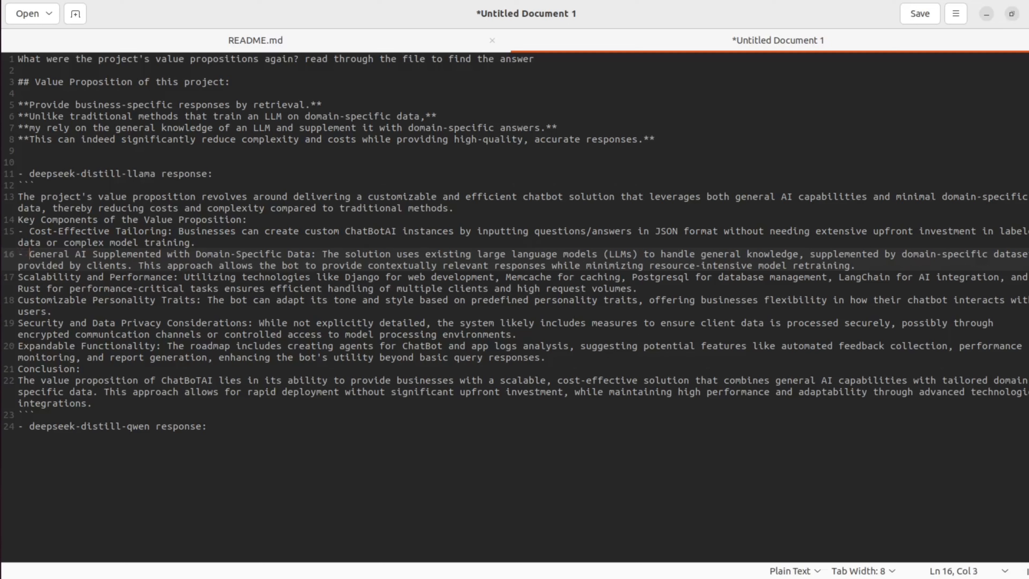
{"action": "key", "text": "Down"}
{"action": "key", "text": "Down"}
{"action": "key", "text": "Down"}
{"action": "key", "text": "Left"}
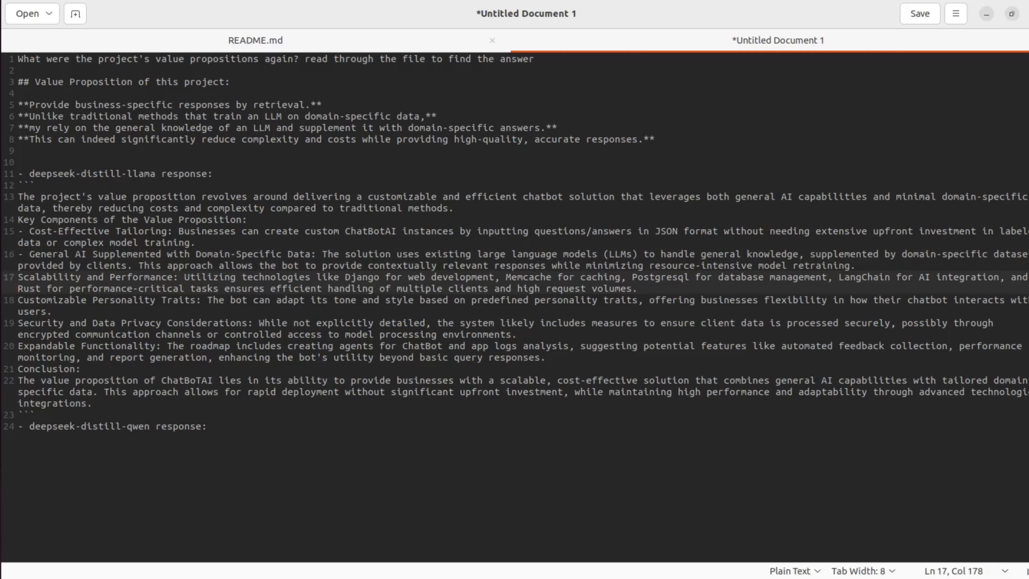
{"action": "key", "text": "Home"}
{"action": "type", "text": "-"}
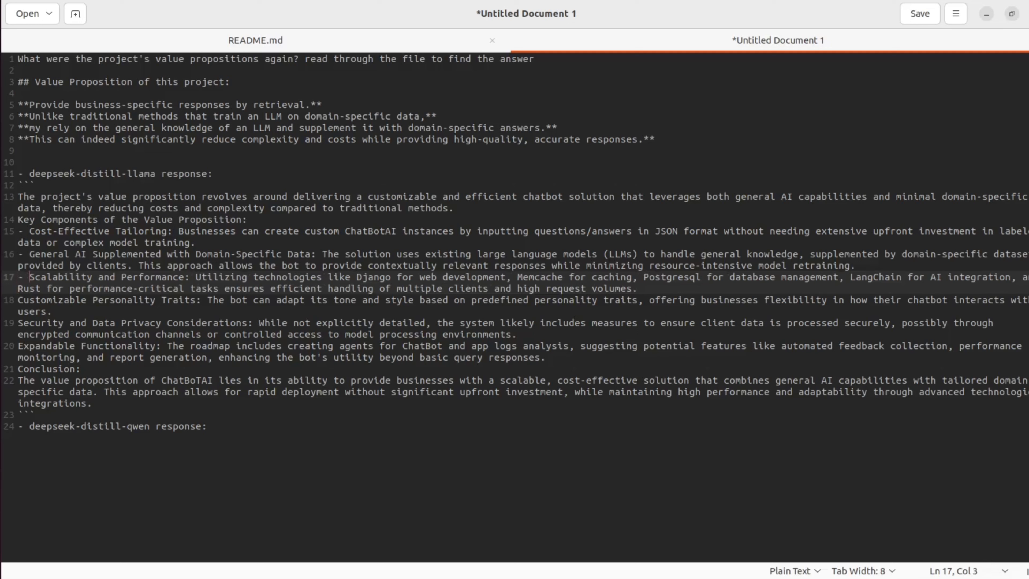
{"action": "key", "text": "Down"}
{"action": "key", "text": "Down"}
{"action": "key", "text": "Down"}
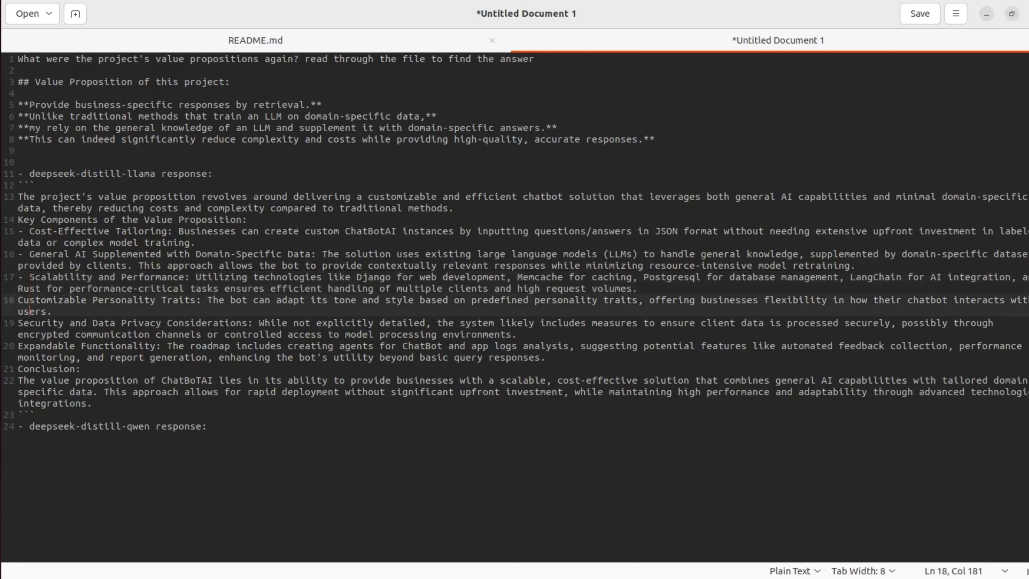
{"action": "key", "text": "Up"}
{"action": "key", "text": "Home"}
{"action": "type", "text": "-"}
{"action": "key", "text": "Down"}
{"action": "key", "text": "Down"}
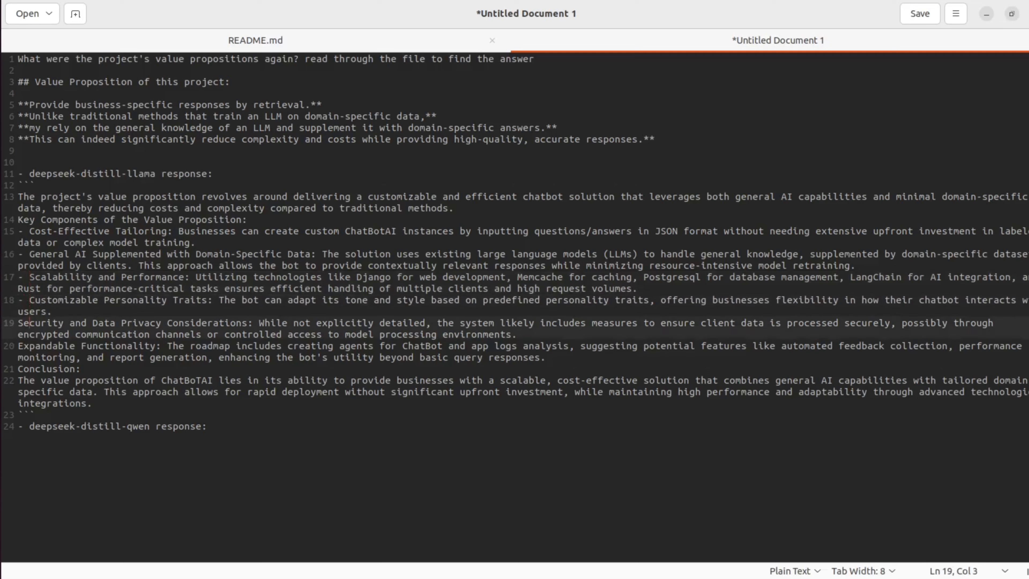
{"action": "type", "text": "-"}
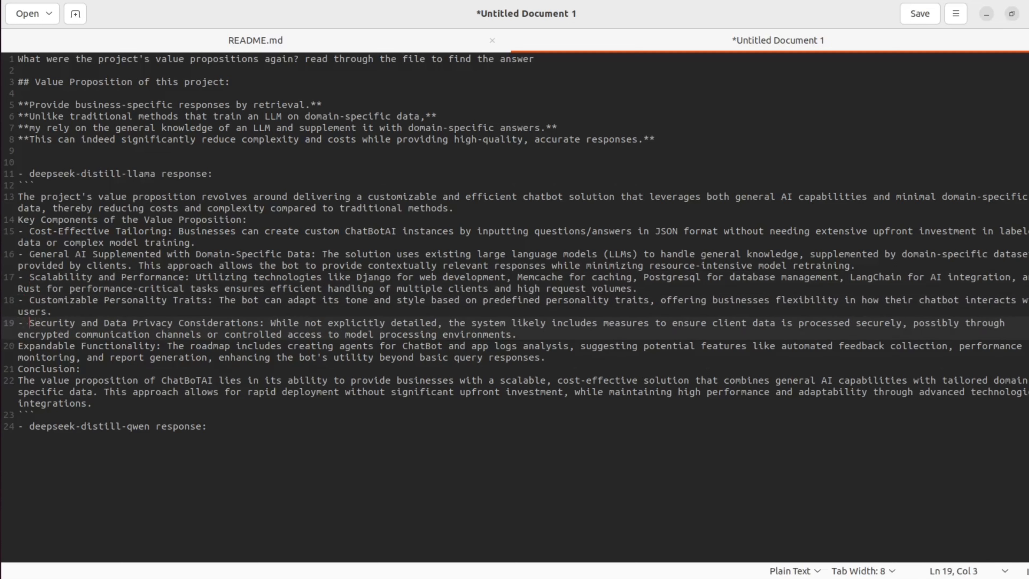
{"action": "key", "text": "Down"}
{"action": "key", "text": "Down"}
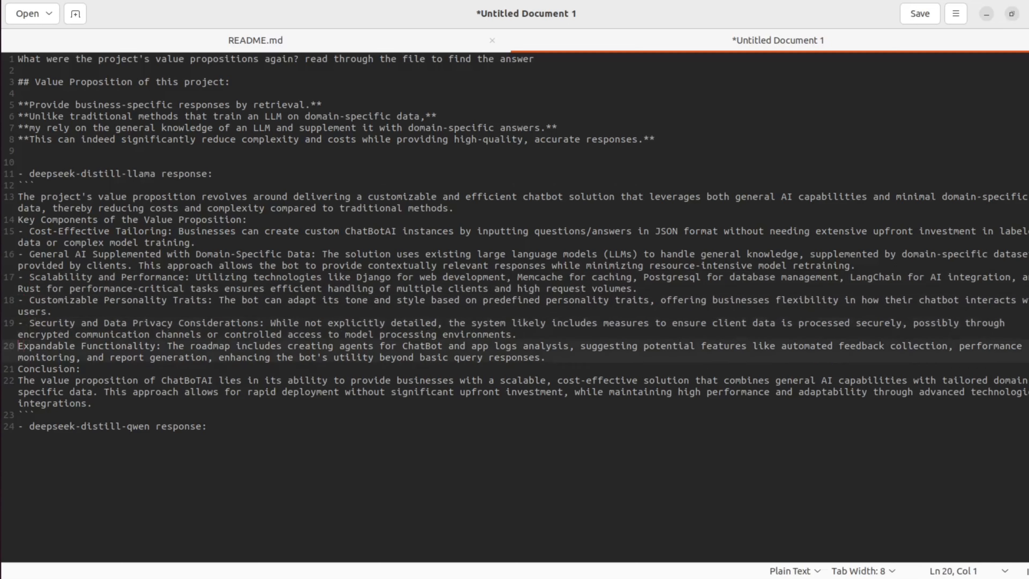
{"action": "type", "text": "-"}
{"action": "key", "text": "Down"}
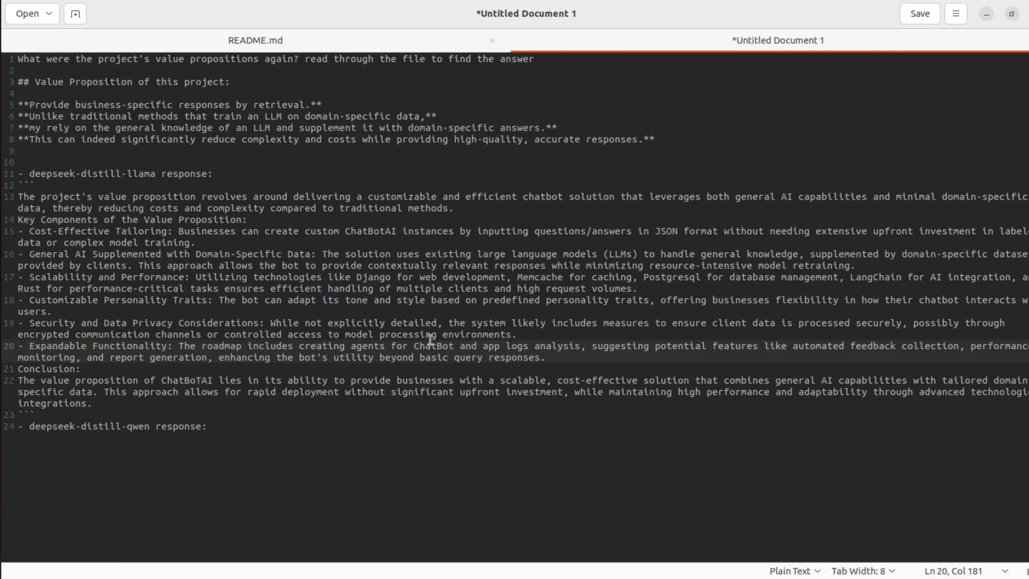
Step: Label the Security and Data Privacy Considerations item as FALSE: at the start of its line
{"action": "left_click_drag", "start_coordinate": [523, 333], "coordinate": [14, 324]}
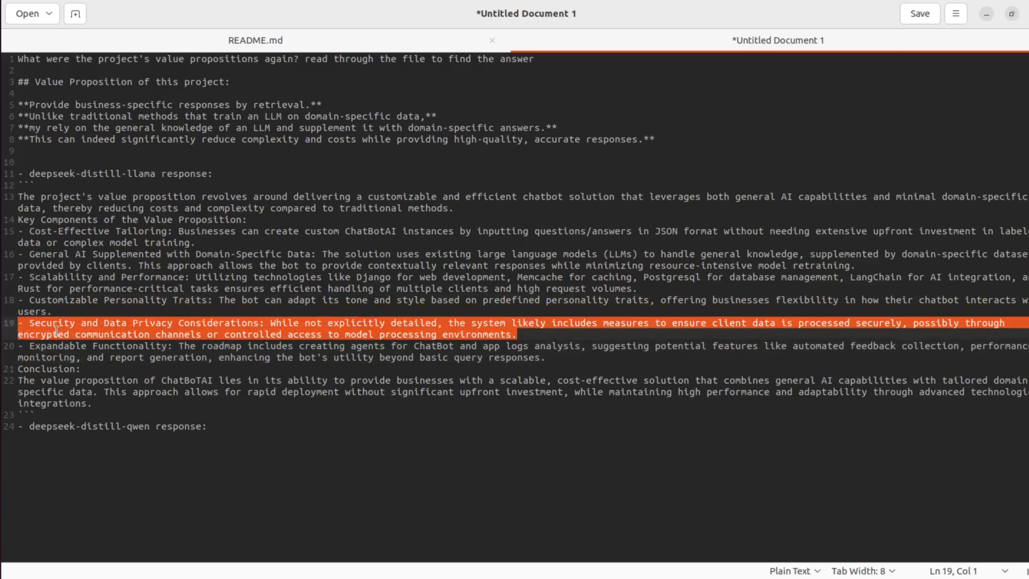
{"action": "left_click", "coordinate": [31, 323]}
{"action": "left_click", "coordinate": [30, 321]}
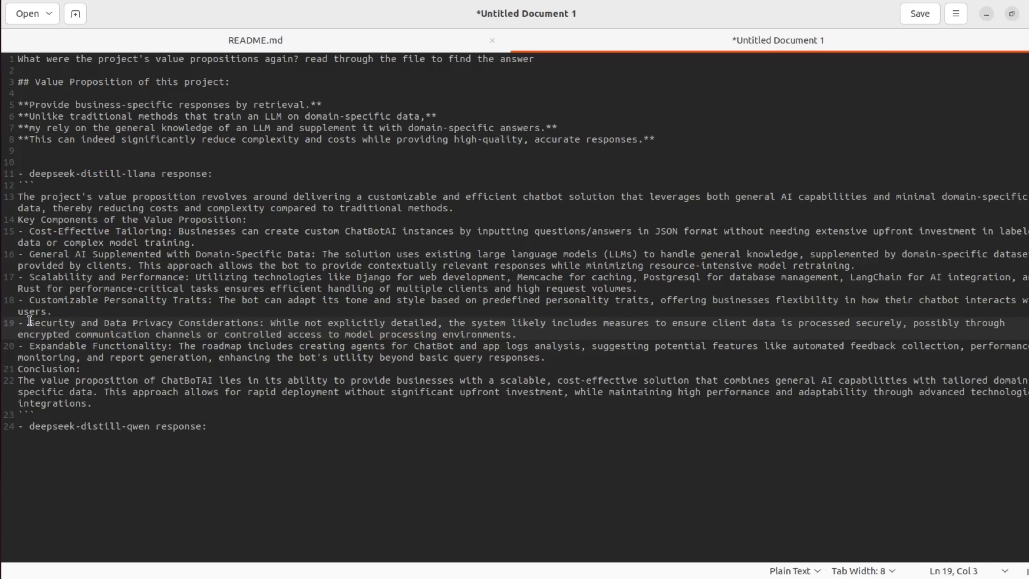
{"action": "triple_click", "coordinate": [30, 321]}
{"action": "left_click", "coordinate": [29, 321]}
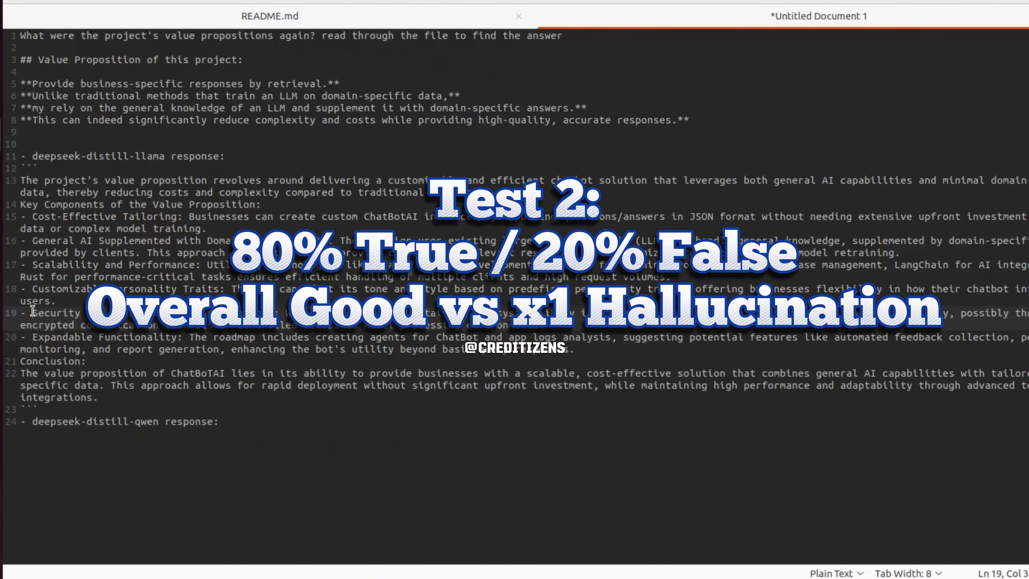
{"action": "type", "text": "FALSE"}
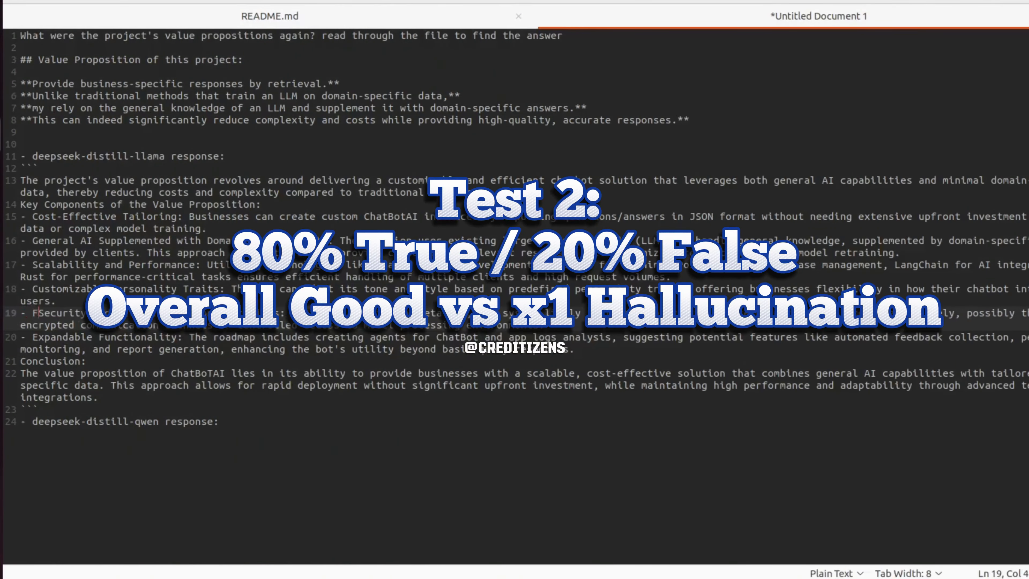
{"action": "type", "text": ":"}
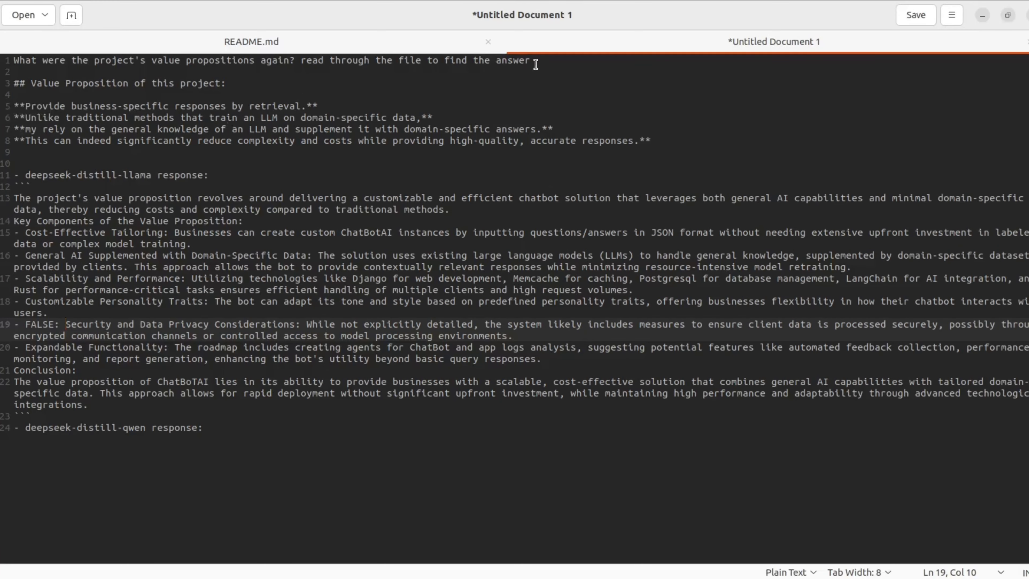
Step: Select the question on the document's first line and switch back to GPT4All
{"action": "left_click", "coordinate": [573, 38]}
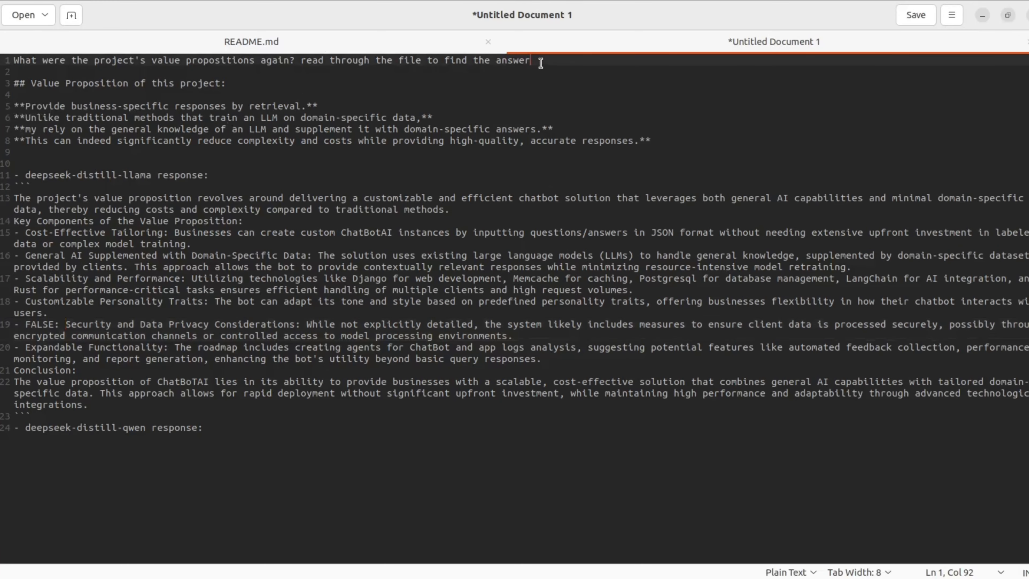
{"action": "left_click_drag", "start_coordinate": [540, 63], "coordinate": [12, 61]}
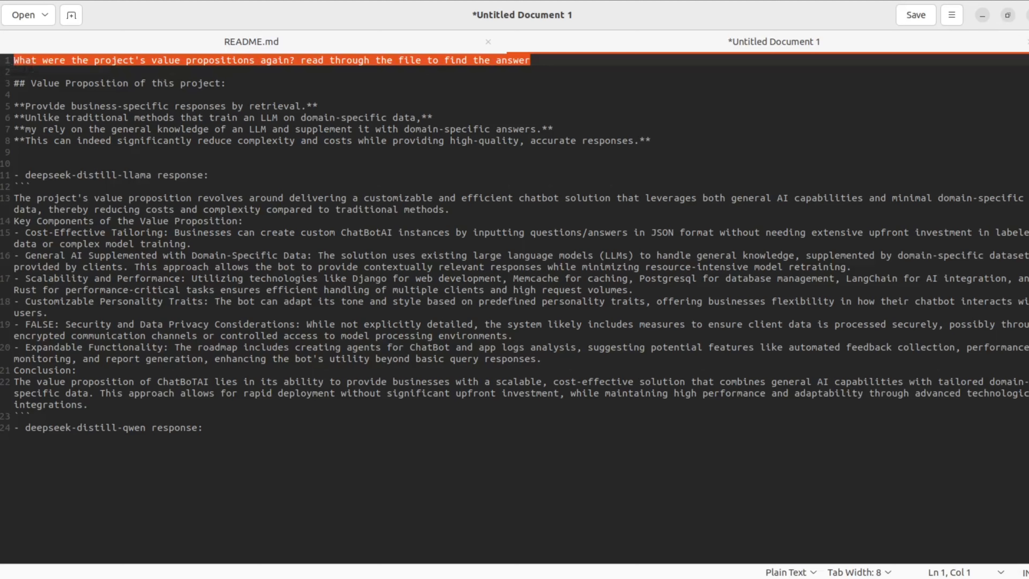
{"action": "left_click", "coordinate": [2, 200]}
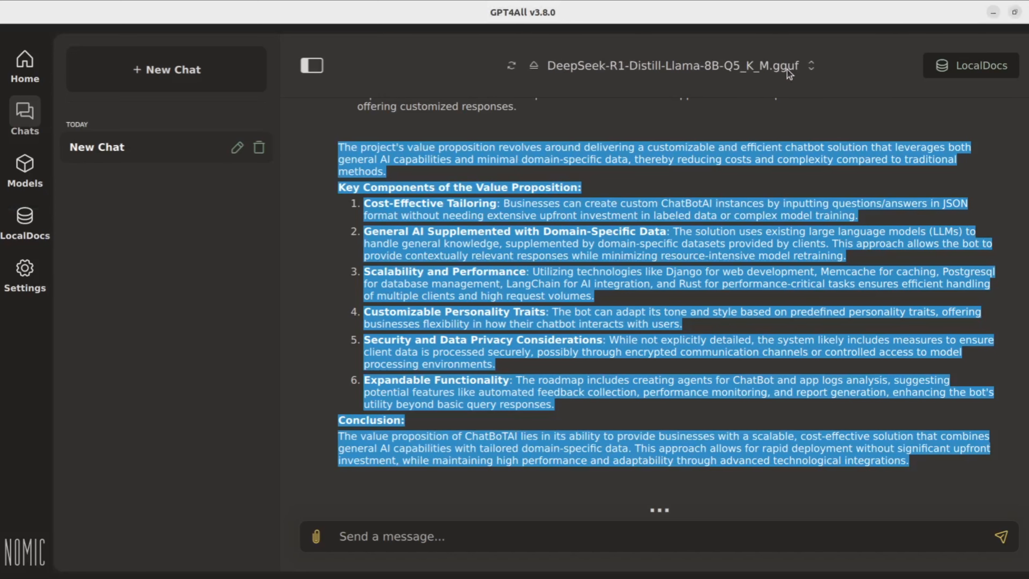
Step: Switch the chat model to DeepSeek-R1-Distill-Qwen-7B-Q5_K_M.gguf, accepting the conversation erase
{"action": "left_click", "coordinate": [807, 69]}
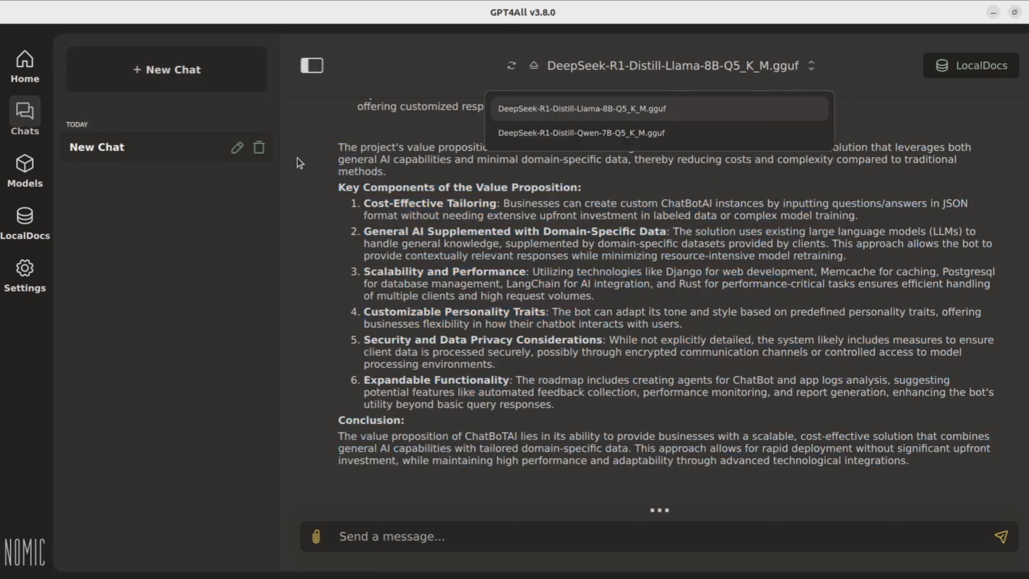
{"action": "left_click", "coordinate": [655, 136]}
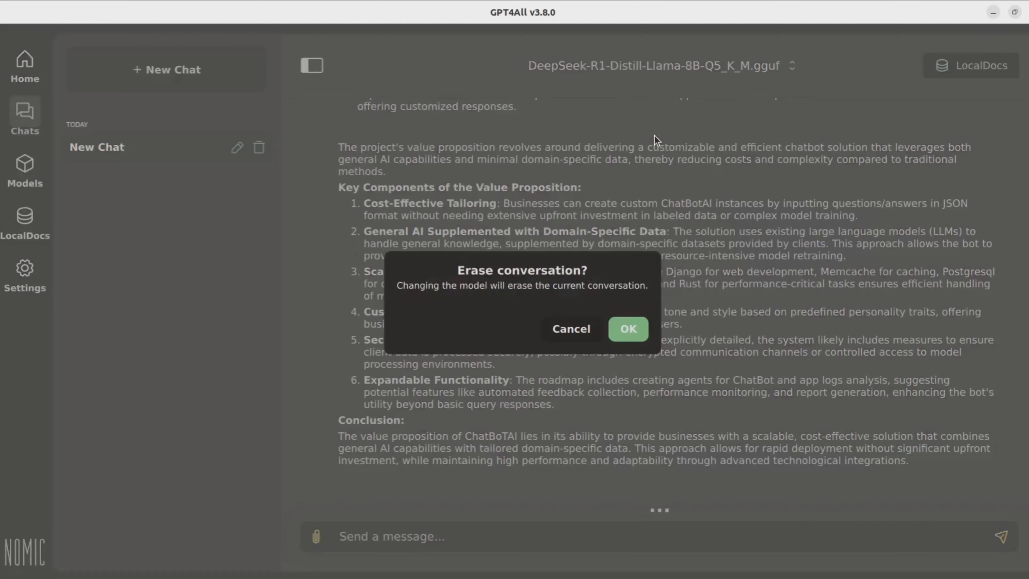
{"action": "left_click", "coordinate": [630, 334]}
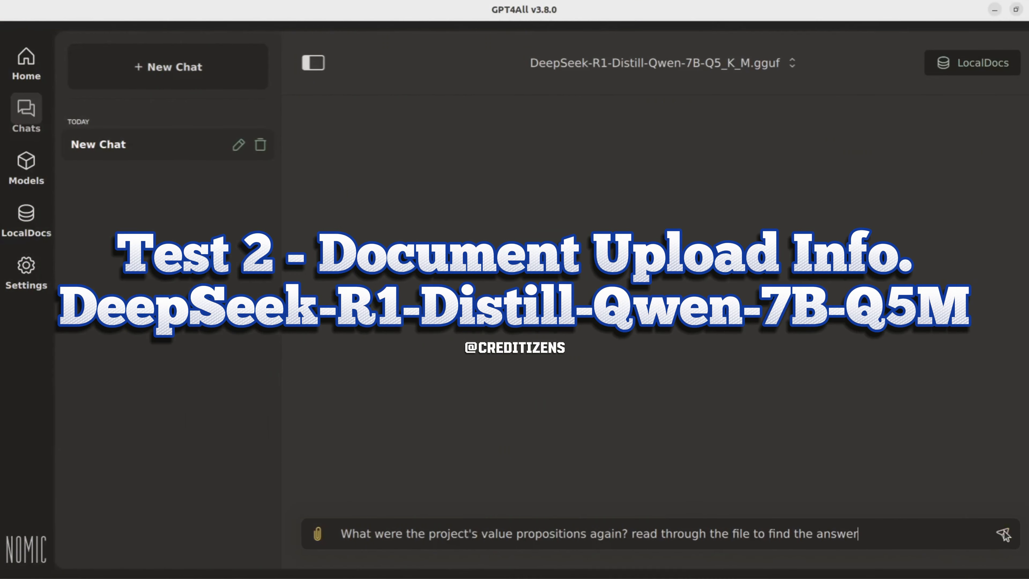
Step: Send the value-proposition question to the Qwen model and expand its thinking section to review the answer
{"action": "left_click", "coordinate": [1004, 535]}
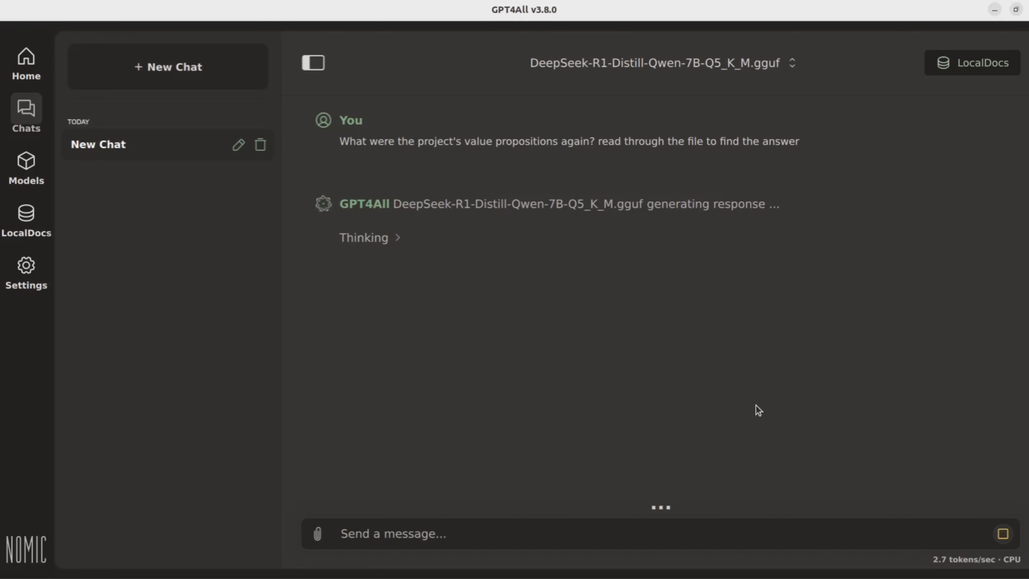
{"action": "left_click", "coordinate": [372, 238]}
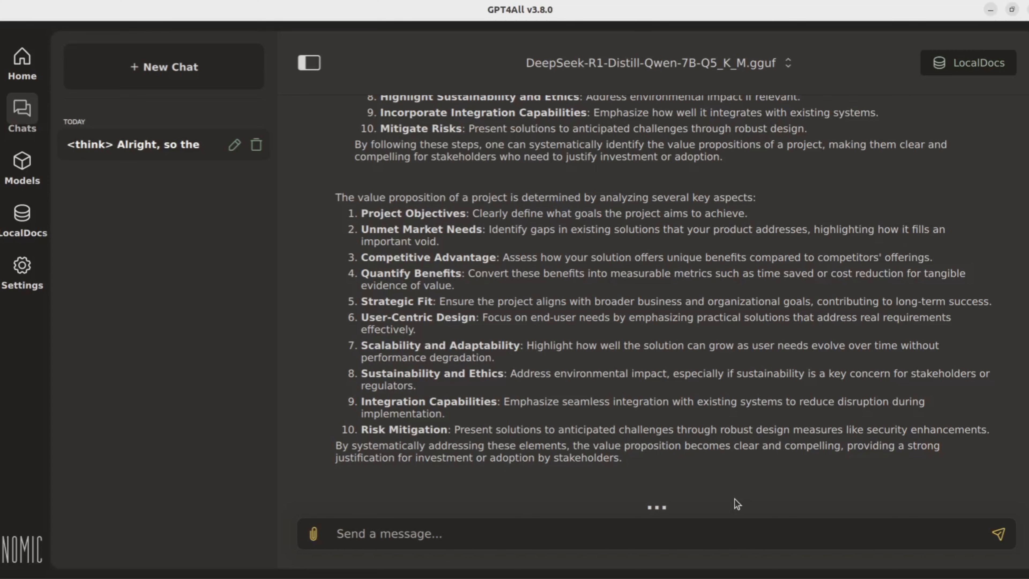
{"action": "scroll", "coordinate": [573, 255], "scroll_direction": "up", "scroll_amount": 1}
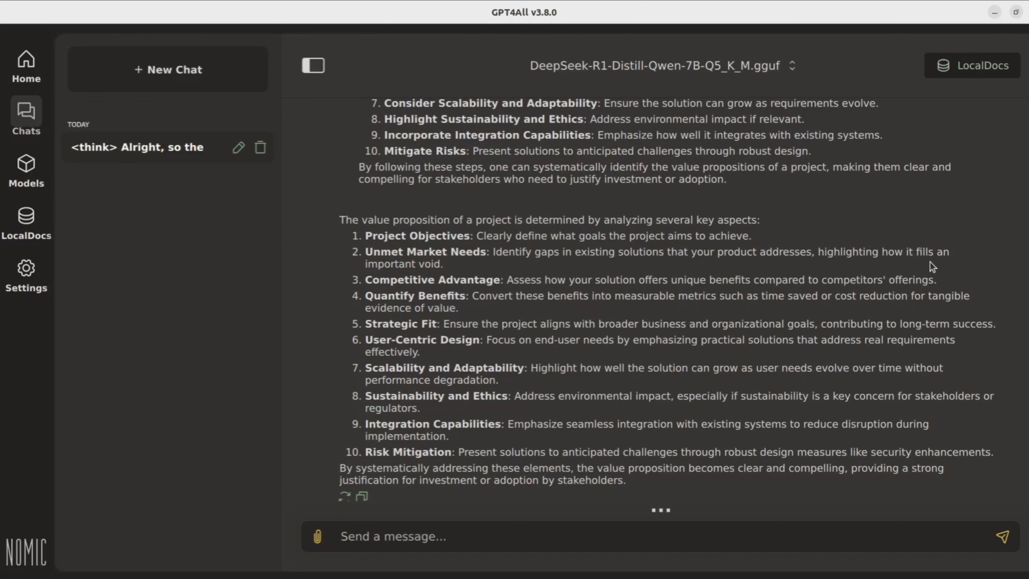
{"action": "scroll", "coordinate": [496, 285], "scroll_direction": "down", "scroll_amount": 1}
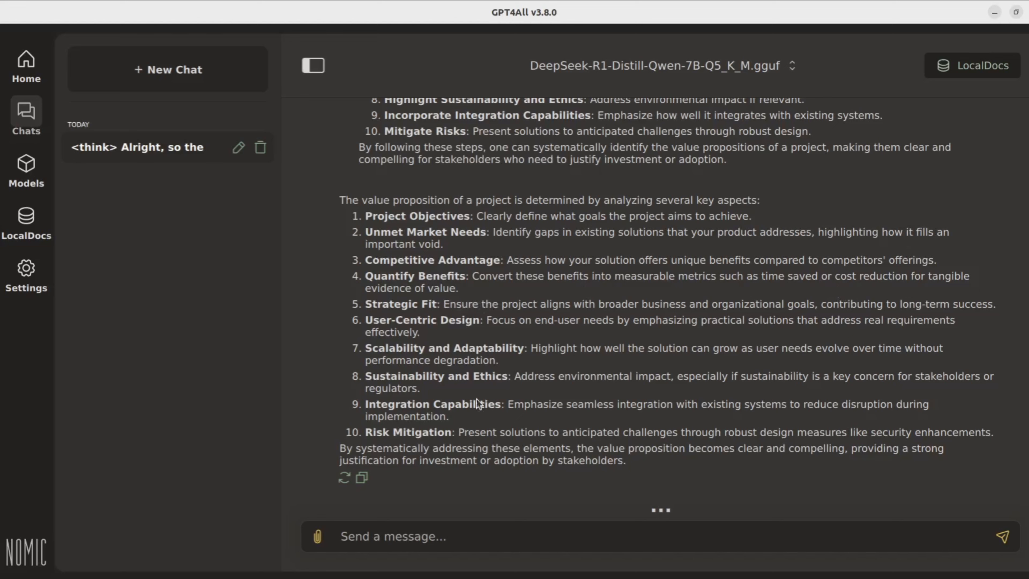
Step: Copy the Qwen model's final answer and switch back to the text editor
{"action": "left_click_drag", "start_coordinate": [642, 461], "coordinate": [343, 198]}
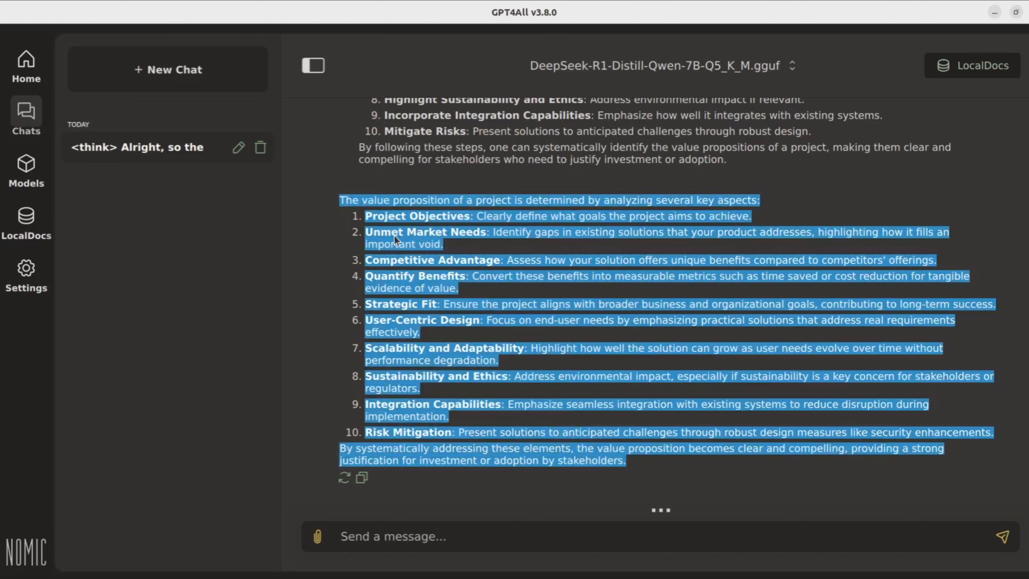
{"action": "left_click", "coordinate": [409, 297]}
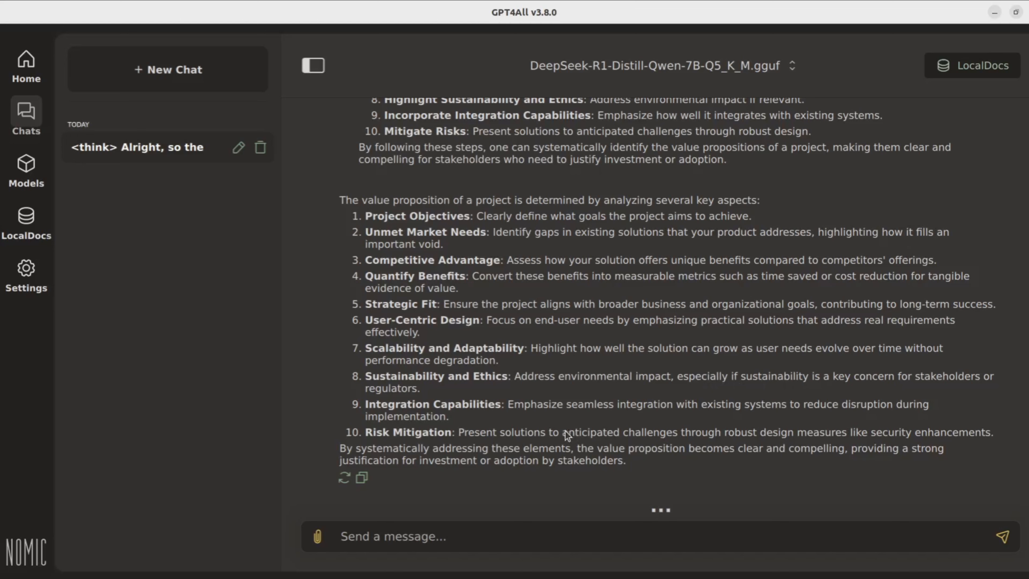
{"action": "key", "text": "alt+Tab"}
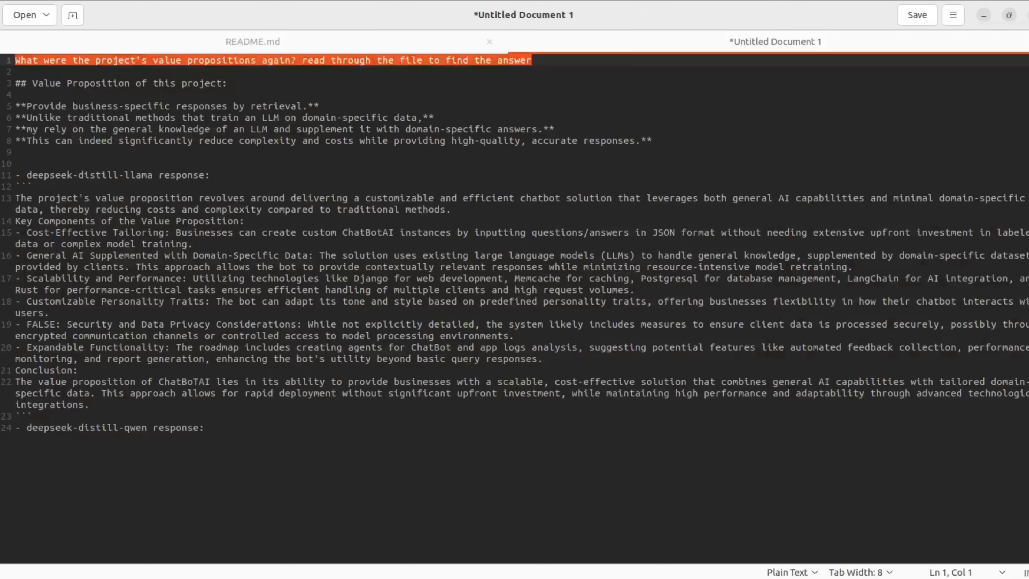
Step: Paste the copied answer inside a ``` code block under the deepseek-distill-qwen response line
{"action": "left_click", "coordinate": [236, 427]}
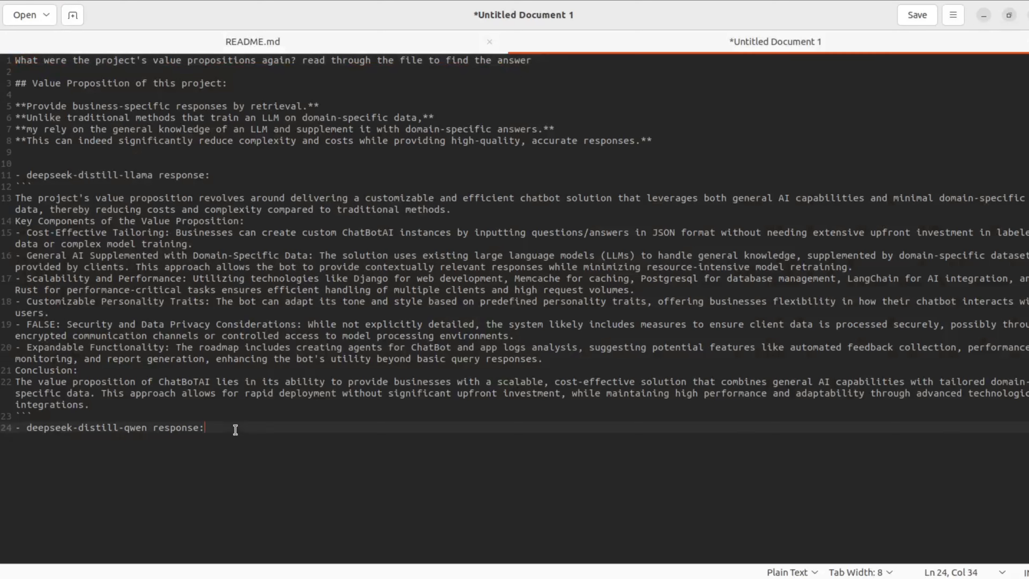
{"action": "key", "text": "Return"}
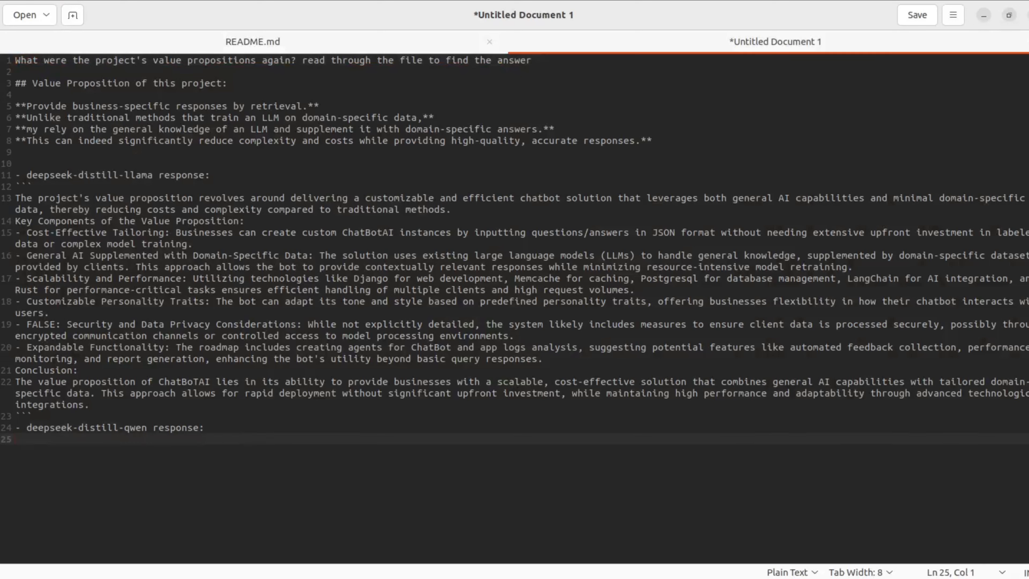
{"action": "type", "text": "```"}
{"action": "key", "text": "Return"}
{"action": "type", "text": "```"}
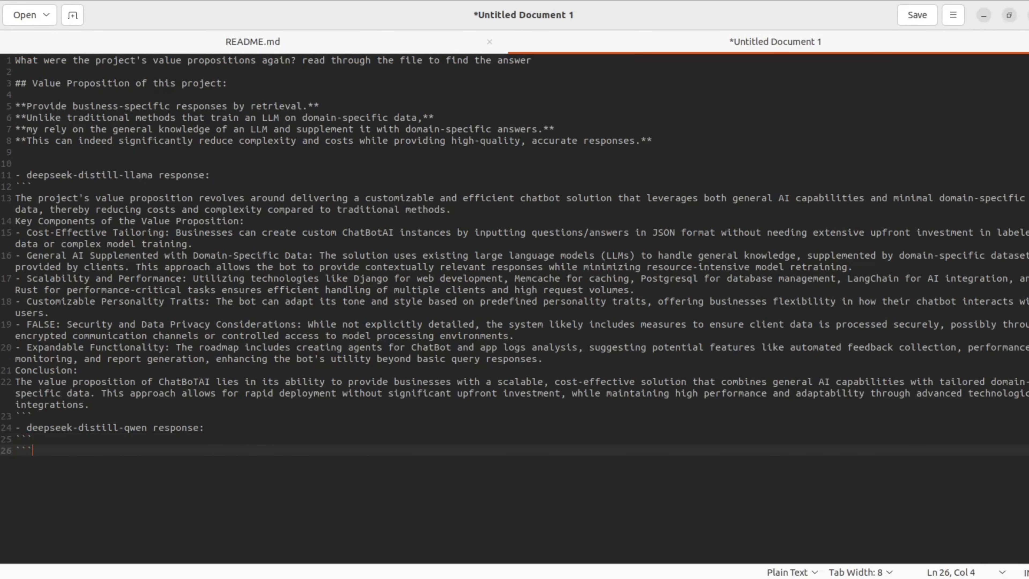
{"action": "key", "text": "Up"}
{"action": "key", "text": "Return"}
{"action": "type", "text": "The value proposition of a project is determined by analyzing several key aspects: Project Objectives: Clearly define what goals the project aims to achieve. Unmet Market Needs: Identify gaps in existing solutions that your product addresses, highlighting how it fills an important void. Competitive Advantage: Assess how your solution offers unique benefits compared to competitors' offerings. Quantify Benefits: Convert these benefits into measurable metrics such as time saved or cost reduction for tangible evidence of value. Strategic Fit: Ensure the project aligns with broader business and organizational goals, contributing to long-term success. User-Centric Design: Focus on end-user needs by emphasizing practical solutions that address real requirements effectively. Scalability and Adaptability: Highlight how well the solution can grow as user needs evolve over time without performance degradation. Sustainability and Ethics: Address environmental impact, especially if sustainability is a key concern for stakeholders or regulators. Integration Capabilities: Emphasize seamless integration with existing systems to reduce disruption during implementation. Risk Mitigation: Present solutions to anticipated challenges through robust design measures like security enhancements. By systematically addressing these elements, the value proposition becomes clear and compelling, providing a strong justification for investment or adoption by stakeholders."}
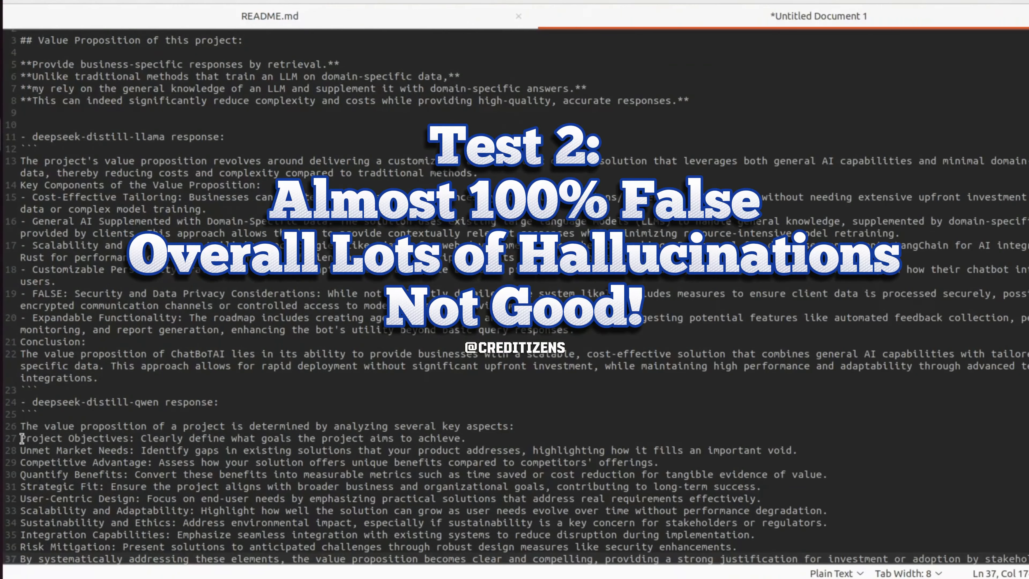
Step: Prefix each of the ten key-aspect lines in the pasted Qwen answer with a dash bullet
{"action": "left_click", "coordinate": [22, 438]}
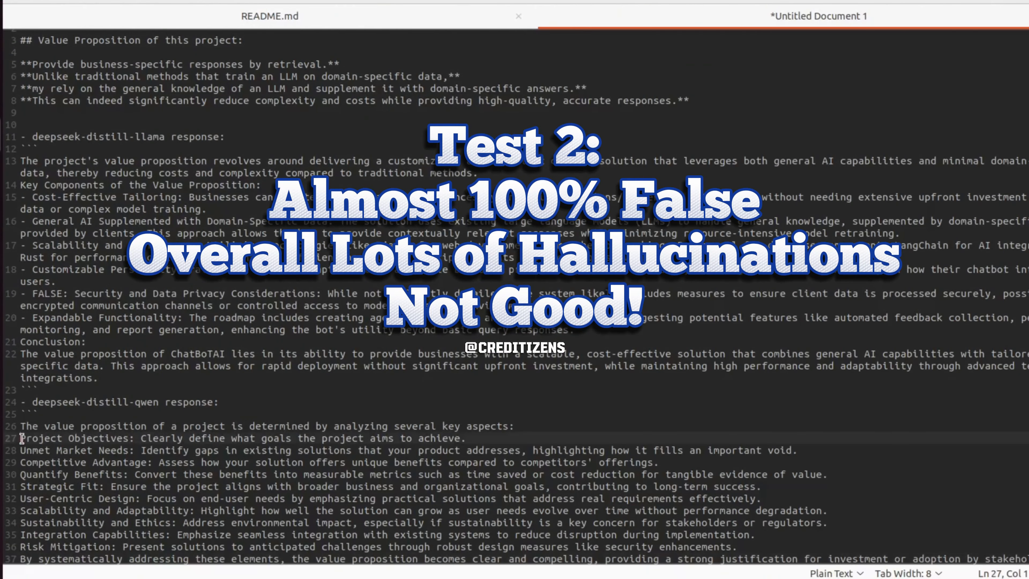
{"action": "type", "text": "-"}
{"action": "key", "text": "Down"}
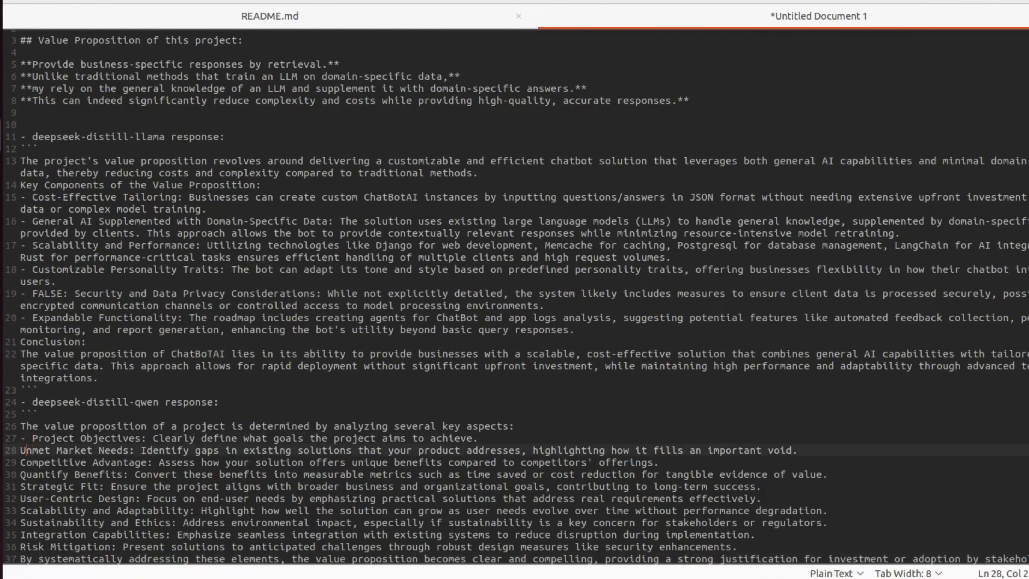
{"action": "type", "text": "-"}
{"action": "key", "text": "Down"}
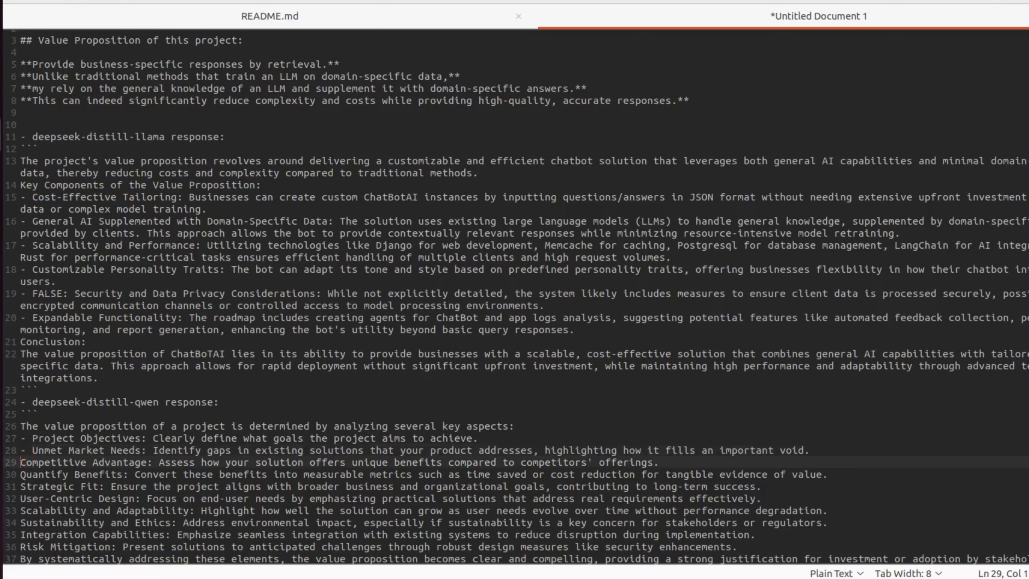
{"action": "type", "text": "-"}
{"action": "key", "text": "Down"}
{"action": "type", "text": "-"}
{"action": "key", "text": "Down"}
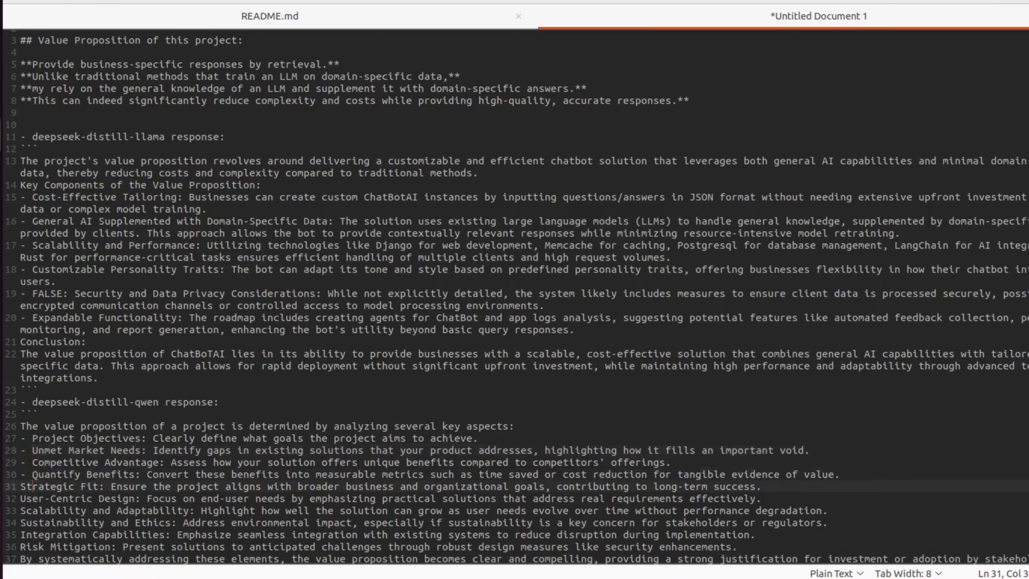
{"action": "type", "text": "-"}
{"action": "key", "text": "Down"}
{"action": "key", "text": "Down"}
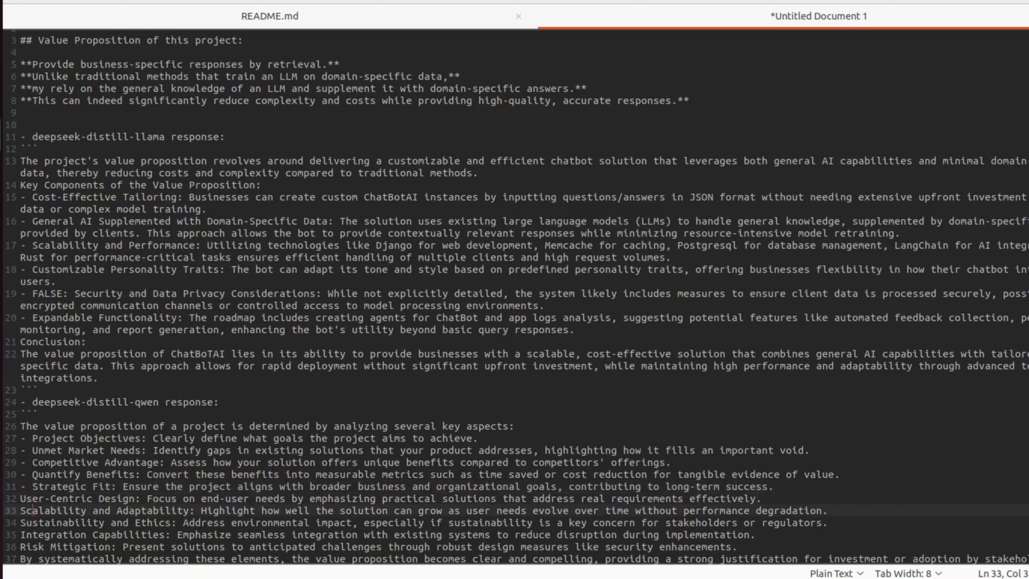
{"action": "key", "text": "Up"}
{"action": "type", "text": "-"}
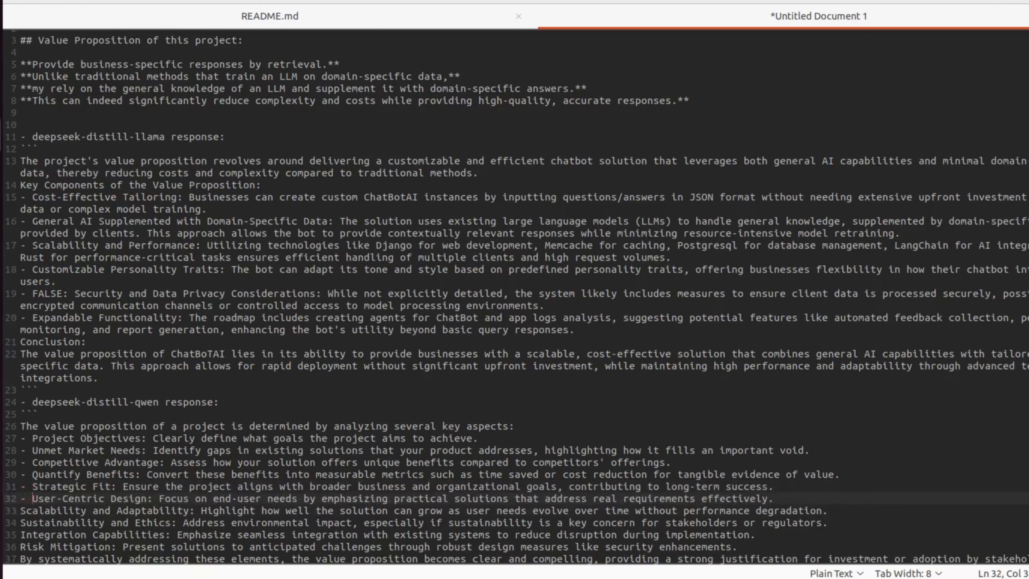
{"action": "key", "text": "Down"}
{"action": "type", "text": "-"}
{"action": "key", "text": "Down"}
{"action": "key", "text": "Down"}
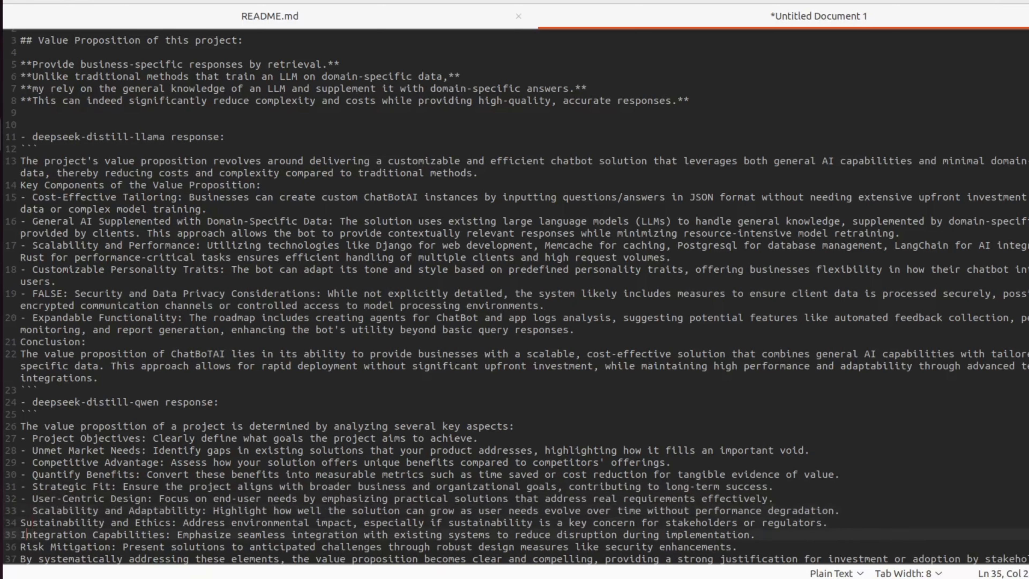
{"action": "key", "text": "Up"}
{"action": "key", "text": "Home"}
{"action": "type", "text": "-"}
{"action": "key", "text": "Down"}
{"action": "key", "text": "Home"}
{"action": "type", "text": "-"}
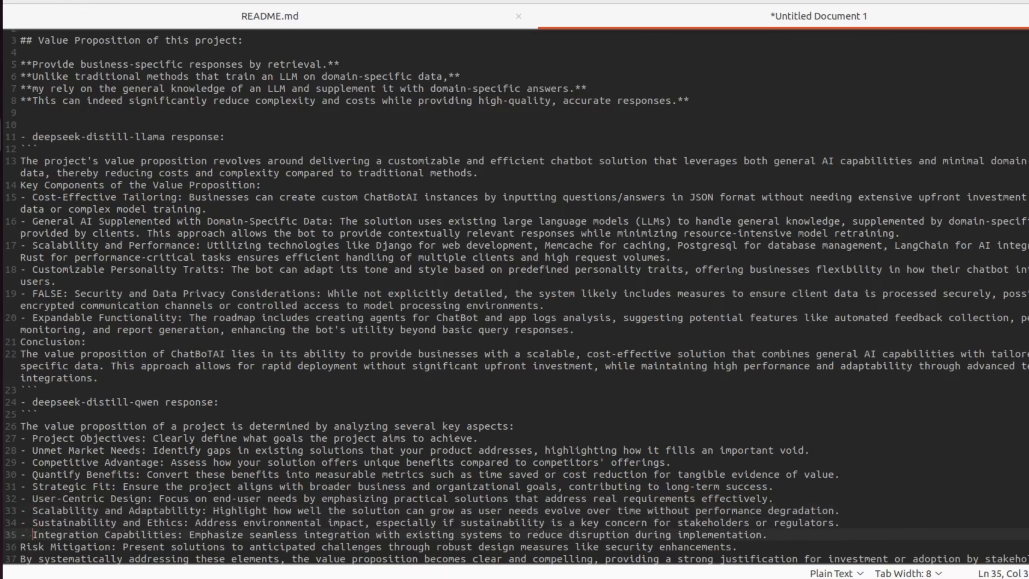
{"action": "key", "text": "Down"}
{"action": "type", "text": "-"}
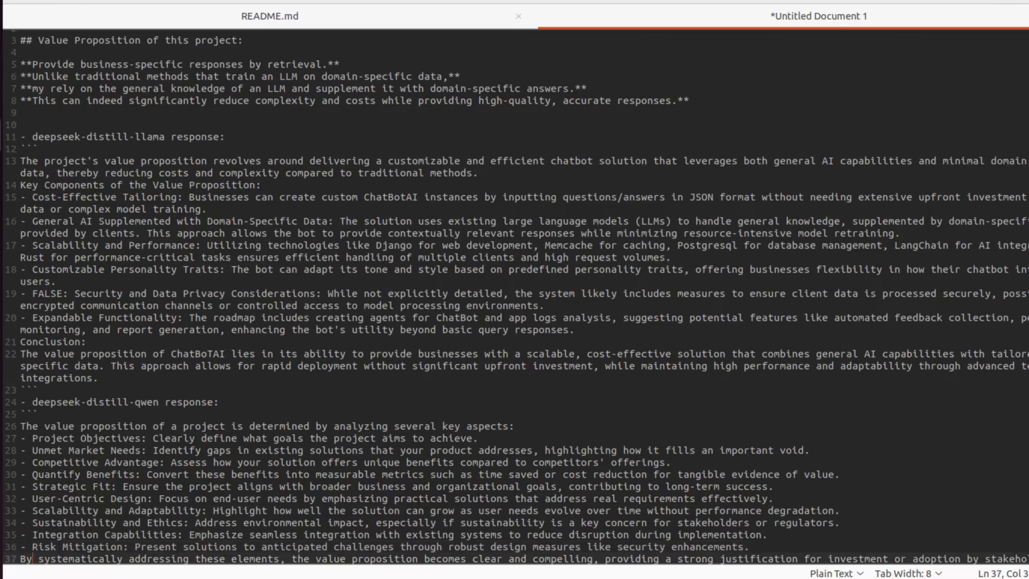
Step: Close the Qwen code block with ``` on a new line after the answer's last sentence
{"action": "key", "text": "Down"}
{"action": "key", "text": "End"}
{"action": "key", "text": "Return"}
{"action": "type", "text": "```"}
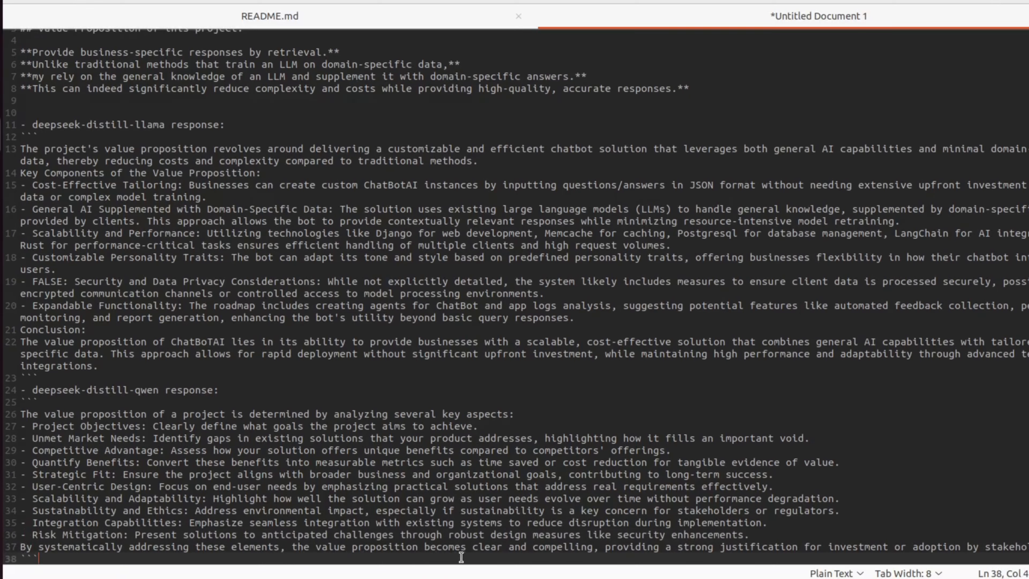
Step: Annotate the qwen response line with "FAAAAAAAAAAAAAAAAAALSE HALLUCINATING TOO MUCH~~~!! Too much loss... in quantization, distillation..."
{"action": "left_click", "coordinate": [214, 390]}
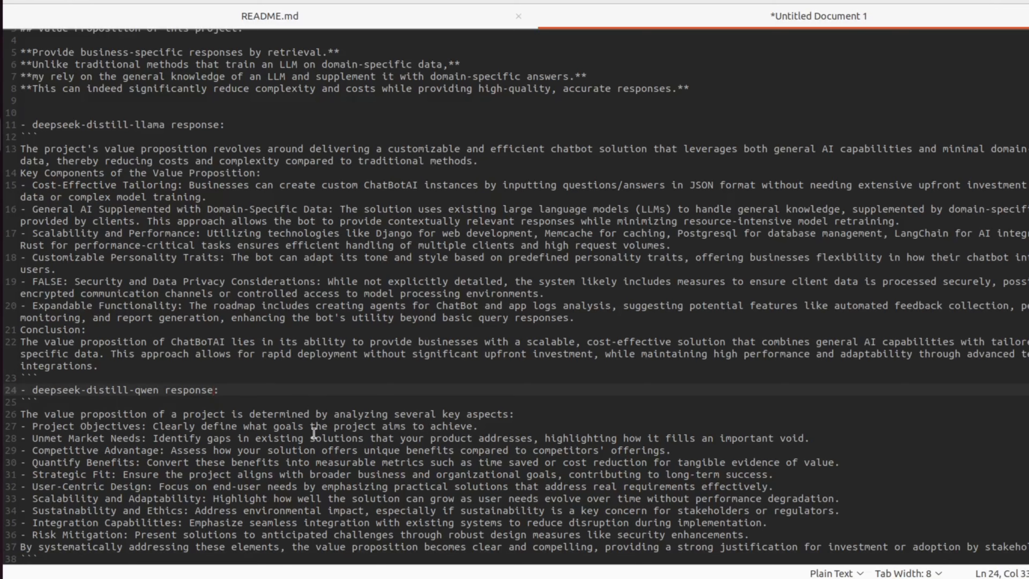
{"action": "type", "text": "FAAAAAAAAAAAAAA"}
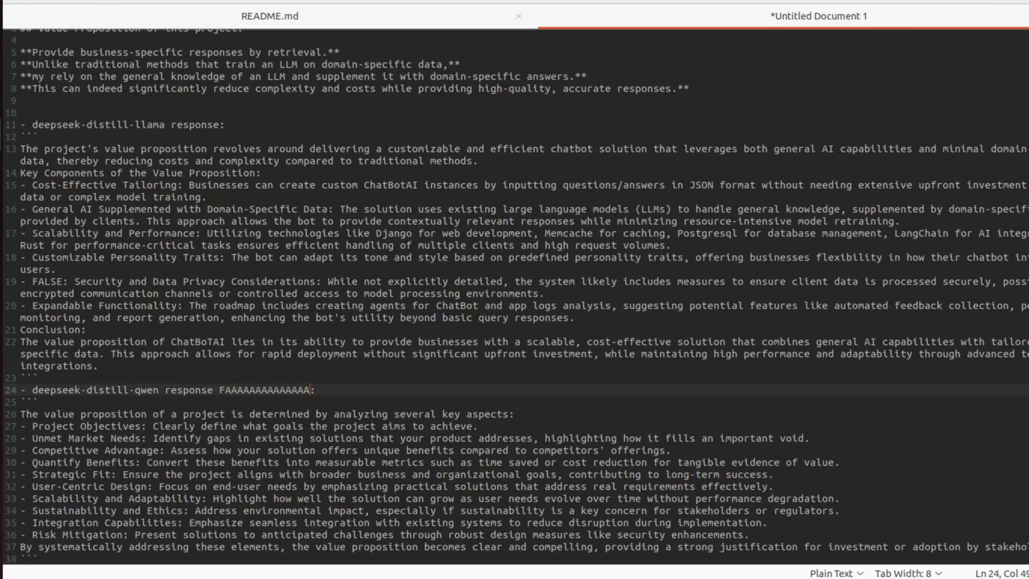
{"action": "type", "text": "AAALSE HALLUCIN"}
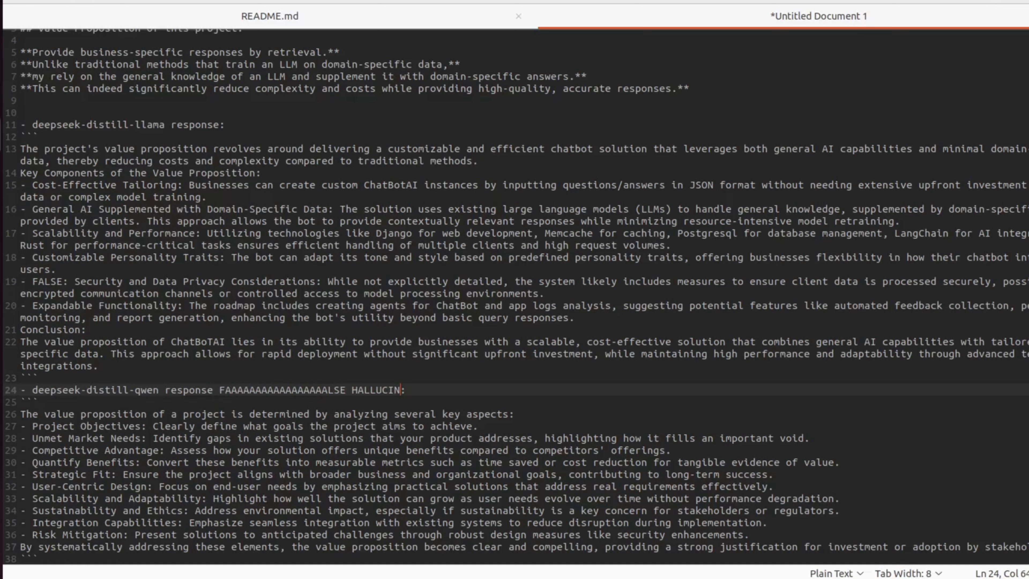
{"action": "type", "text": "ATING TOO MUCH"}
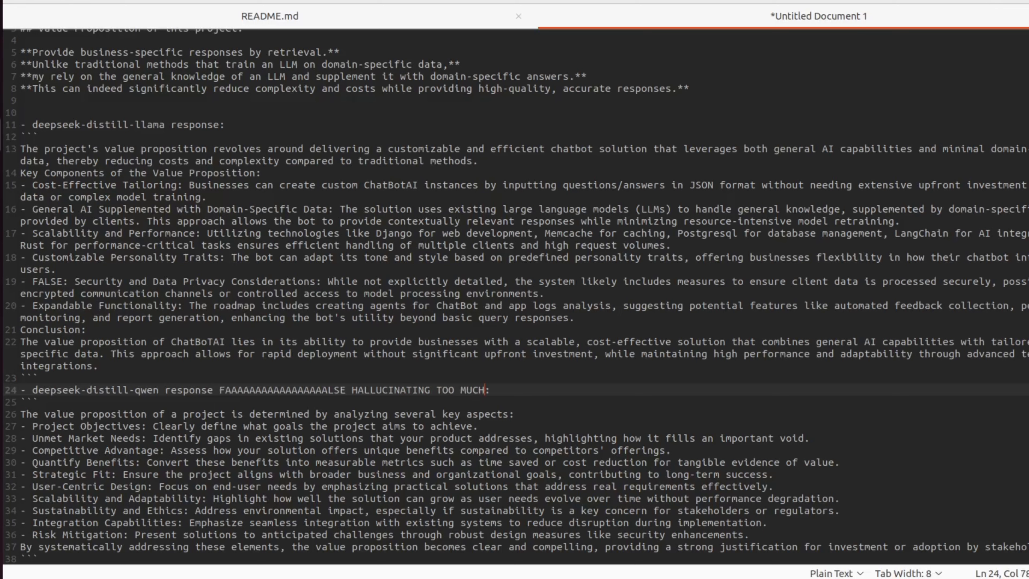
{"action": "type", "text": "~~~"}
{"action": "type", "text": "!!"}
{"action": "type", "text": " Maye"}
{"action": "key", "text": "BackSpace"}
{"action": "key", "text": "BackSpace"}
{"action": "key", "text": "BackSpace"}
{"action": "key", "text": "BackSpace"}
{"action": "key", "text": "BackSpace"}
{"action": "key", "text": "BackSpace"}
{"action": "type", "text": "Too much loss..."}
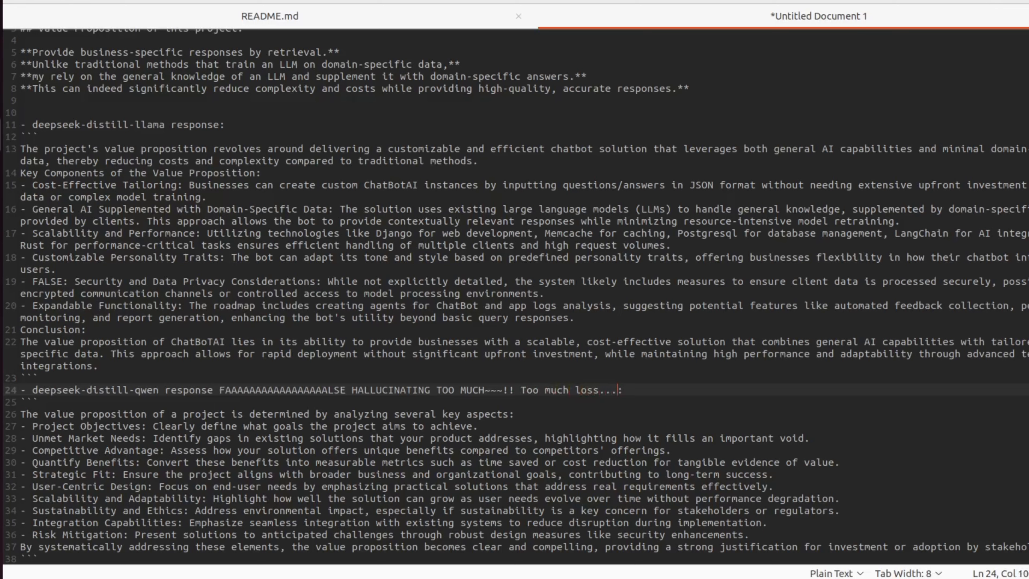
{"action": "type", "text": " in quantization, disti"}
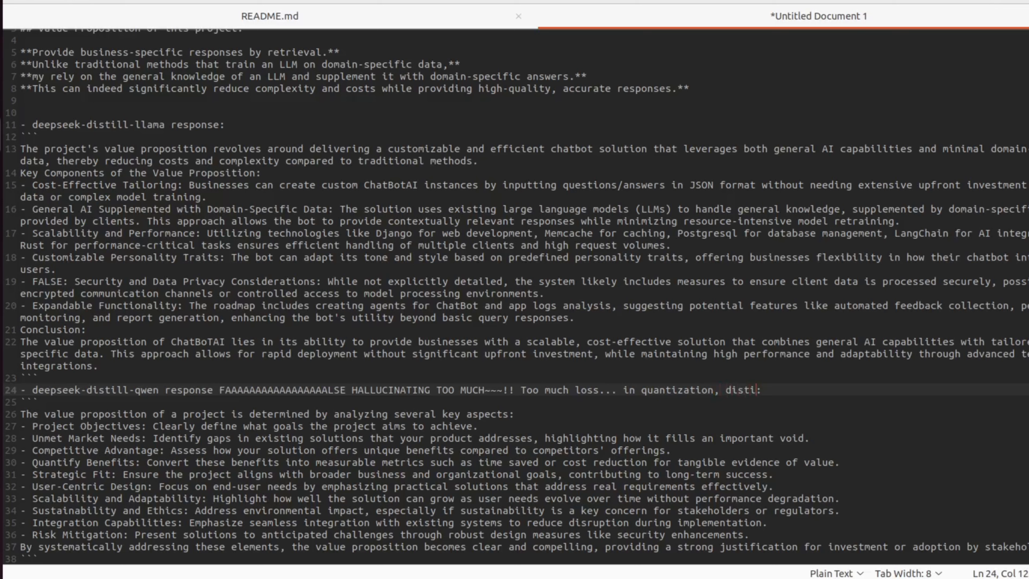
{"action": "type", "text": "llation..."}
Step: Copy the deepseek-distill-llama model name and add several blank lines below the document's end
{"action": "left_click_drag", "start_coordinate": [165, 125], "coordinate": [31, 120]}
{"action": "key", "text": "ctrl+c"}
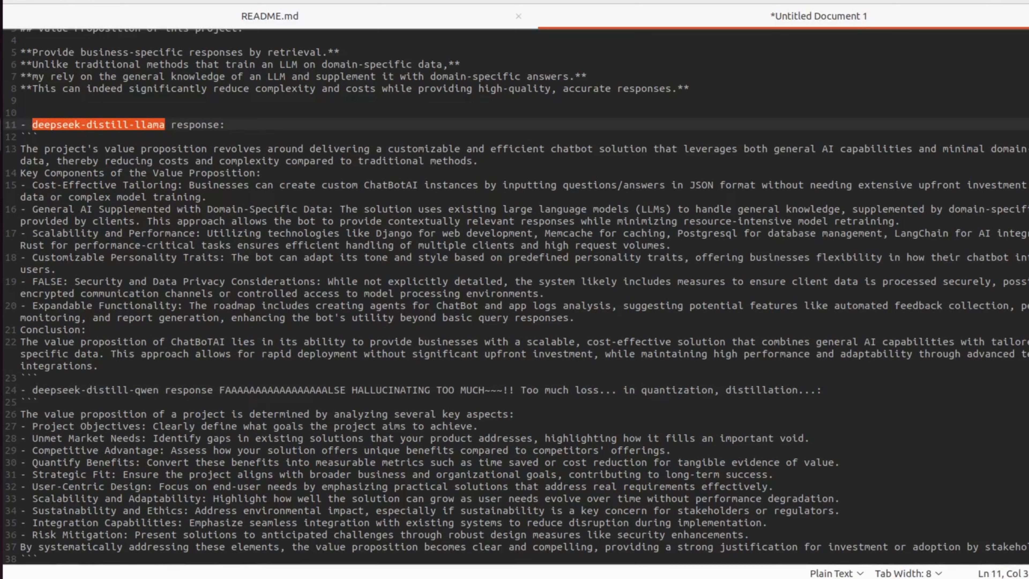
{"action": "left_click", "coordinate": [526, 547]}
{"action": "key", "text": "Down"}
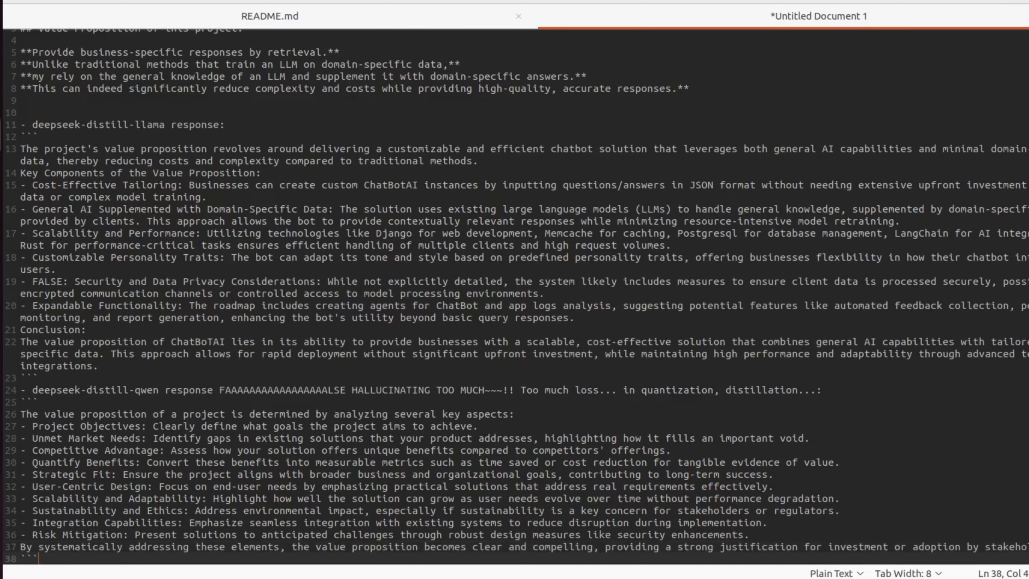
{"action": "key", "text": "Return"}
{"action": "key", "text": "Return"}
{"action": "key", "text": "Return"}
{"action": "key", "text": "Return"}
{"action": "key", "text": "Return"}
{"action": "key", "text": "Return"}
{"action": "key", "text": "Return"}
{"action": "key", "text": "Return"}
{"action": "key", "text": "Return"}
{"action": "key", "text": "Return"}
{"action": "key", "text": "Return"}
{"action": "key", "text": "Return"}
{"action": "key", "text": "Return"}
{"action": "key", "text": "Return"}
{"action": "key", "text": "Return"}
{"action": "key", "text": "Return"}
{"action": "key", "text": "Return"}
{"action": "key", "text": "Return"}
{"action": "key", "text": "Return"}
{"action": "key", "text": "Return"}
{"action": "key", "text": "Return"}
{"action": "key", "text": "Up"}
{"action": "key", "text": "Up"}
{"action": "key", "text": "Up"}
{"action": "key", "text": "Up"}
{"action": "key", "text": "Up"}
{"action": "key", "text": "Up"}
{"action": "key", "text": "Up"}
{"action": "key", "text": "Up"}
{"action": "key", "text": "Up"}
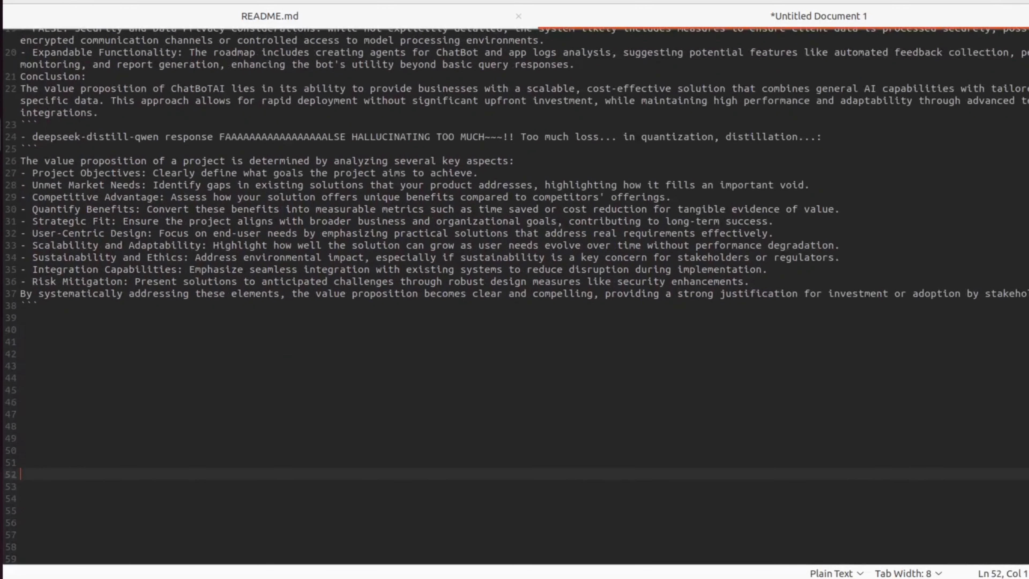
Step: Write a WINNER : line naming `deepseek-distill-llama` inside backticks
{"action": "type", "text": "W"}
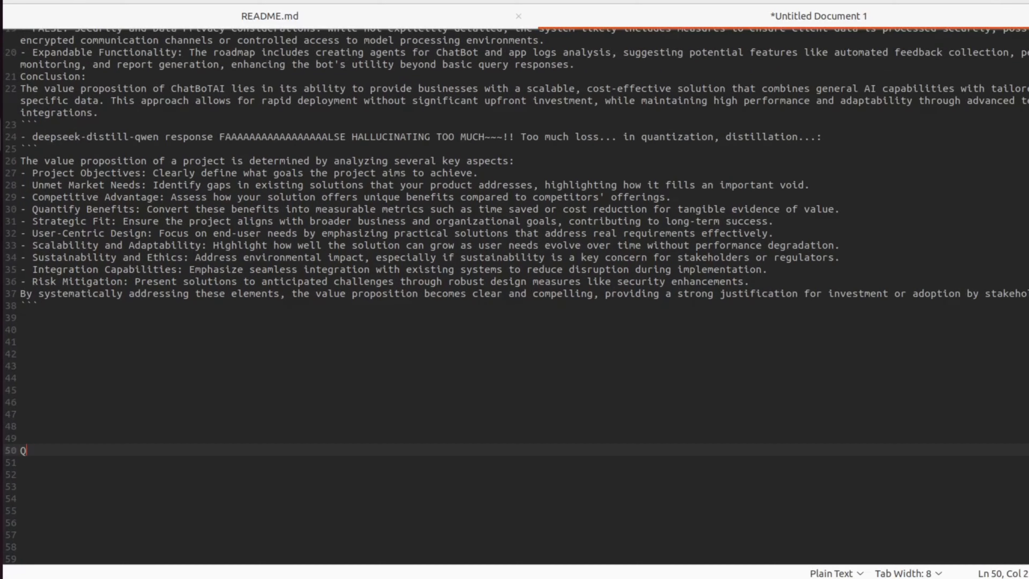
{"action": "type", "text": "INER"}
{"action": "key", "text": "Left"}
{"action": "type", "text": "N"}
{"action": "key", "text": "End"}
{"action": "type", "text": ": `"}
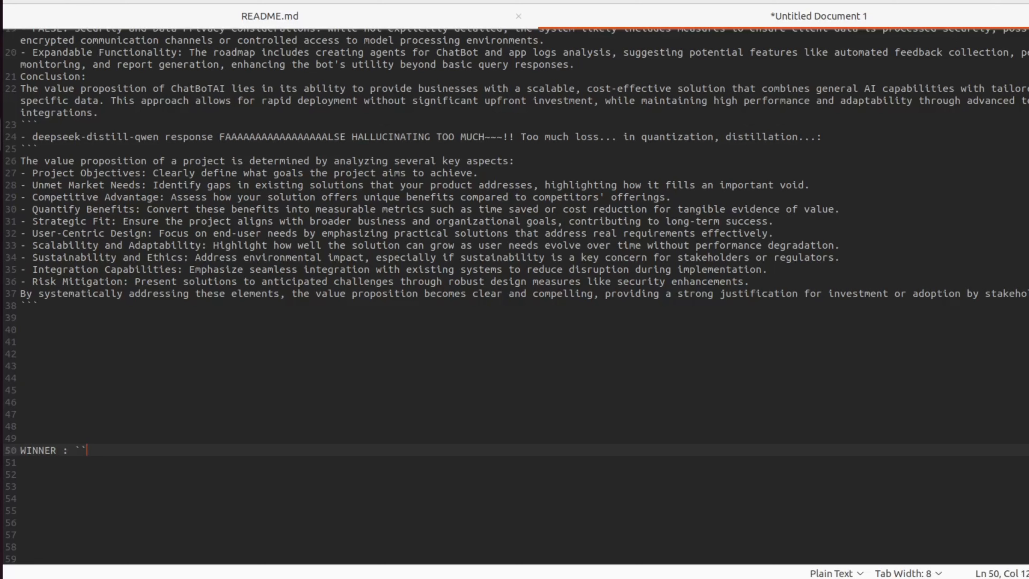
{"action": "key", "text": "ctrl+v"}
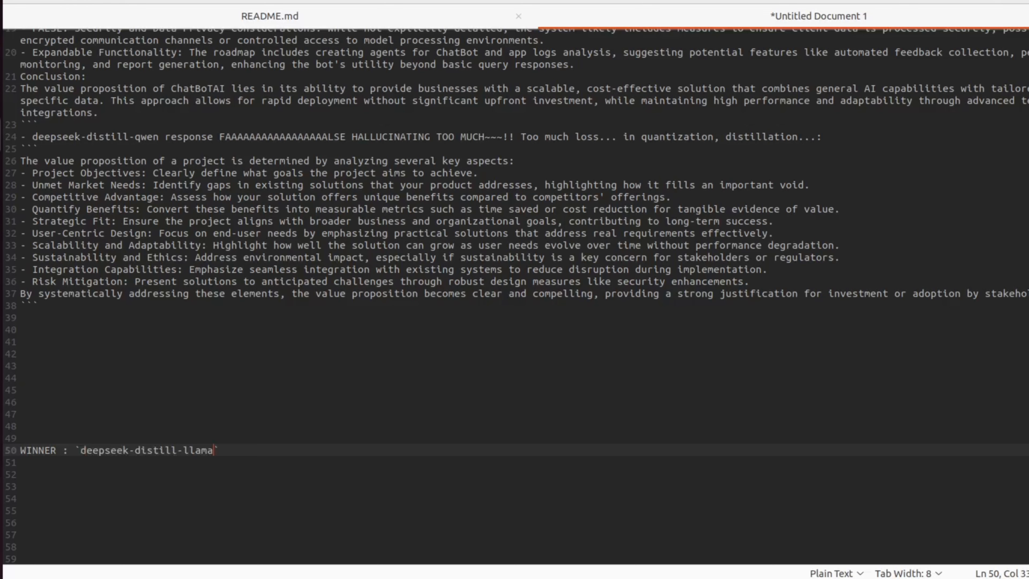